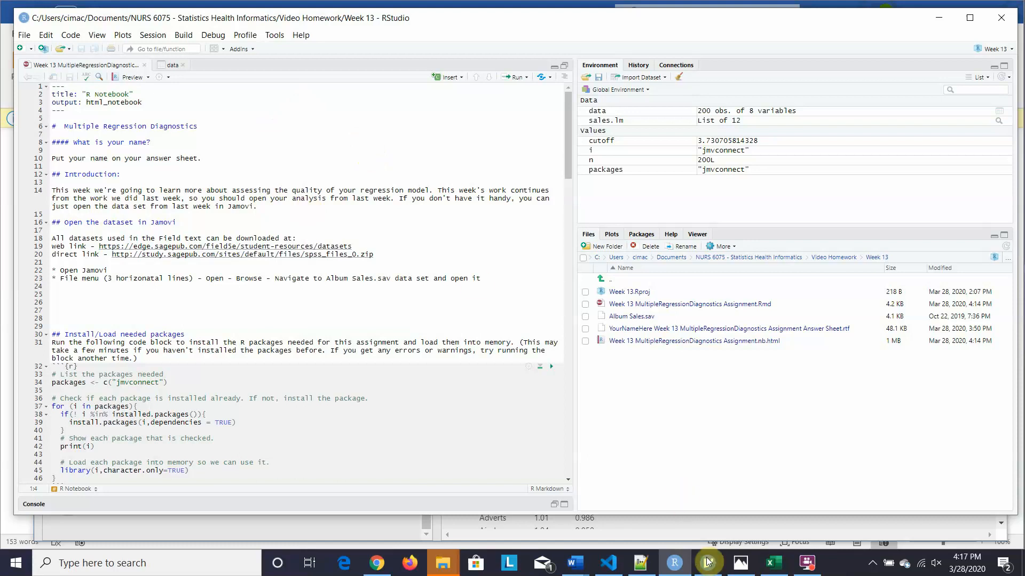
# - Show the scatterplot matrix in jamovi's Album Sales analysis, then switch to the RStudio notebook
pyautogui.moveTo(710, 574)
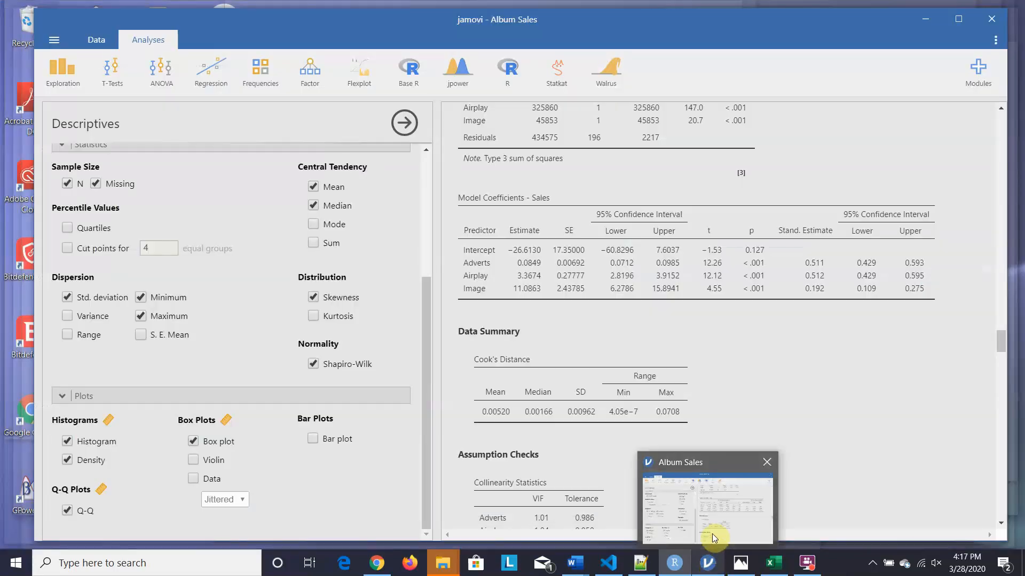
pyautogui.click(712, 534)
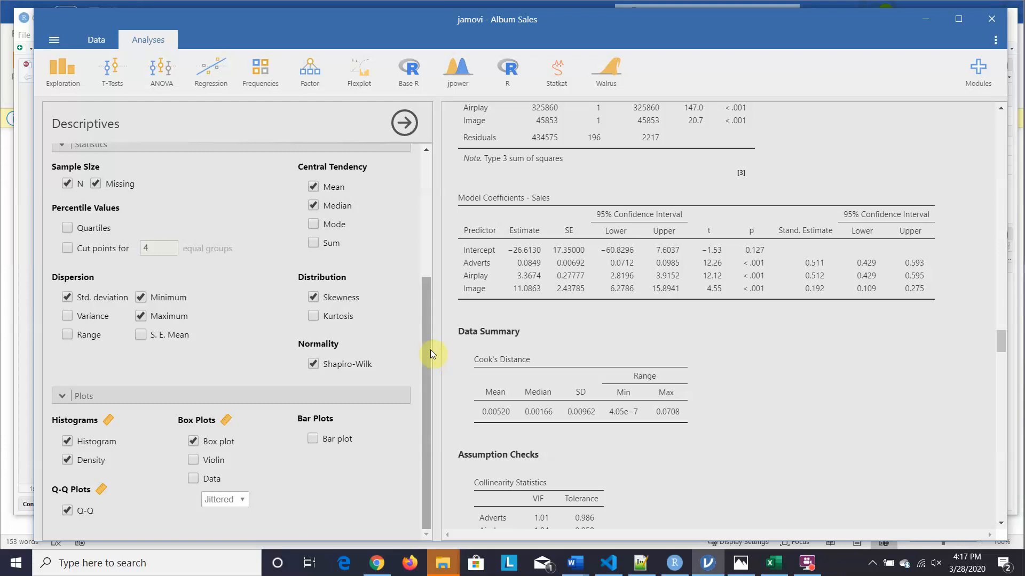
pyautogui.moveTo(422, 343); pyautogui.dragTo(423, 158)
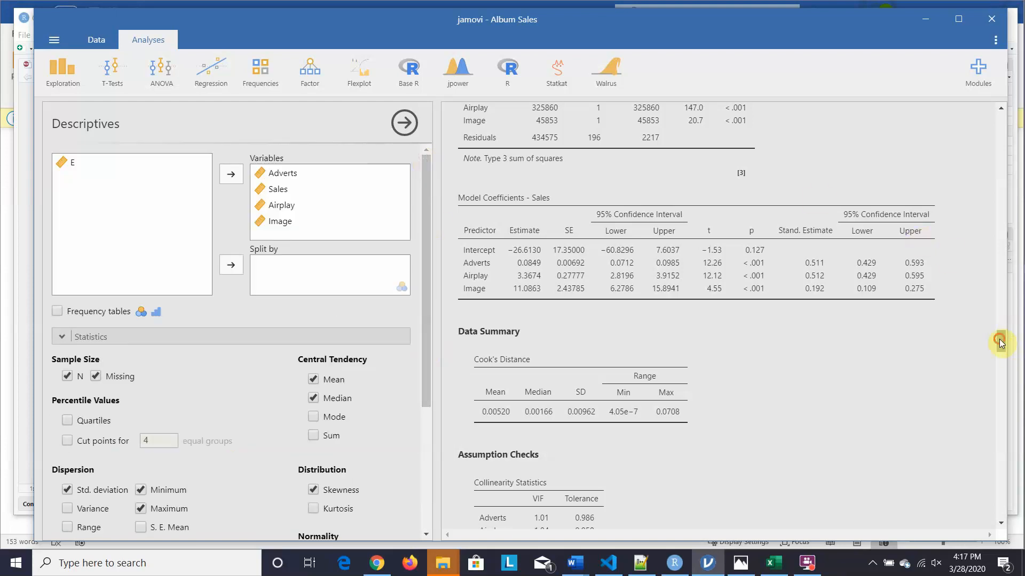
pyautogui.moveTo(999, 338)
pyautogui.mouseDown()
pyautogui.moveTo(968, 223)
pyautogui.moveTo(961, 120)
pyautogui.moveTo(999, 319)
pyautogui.mouseUp()
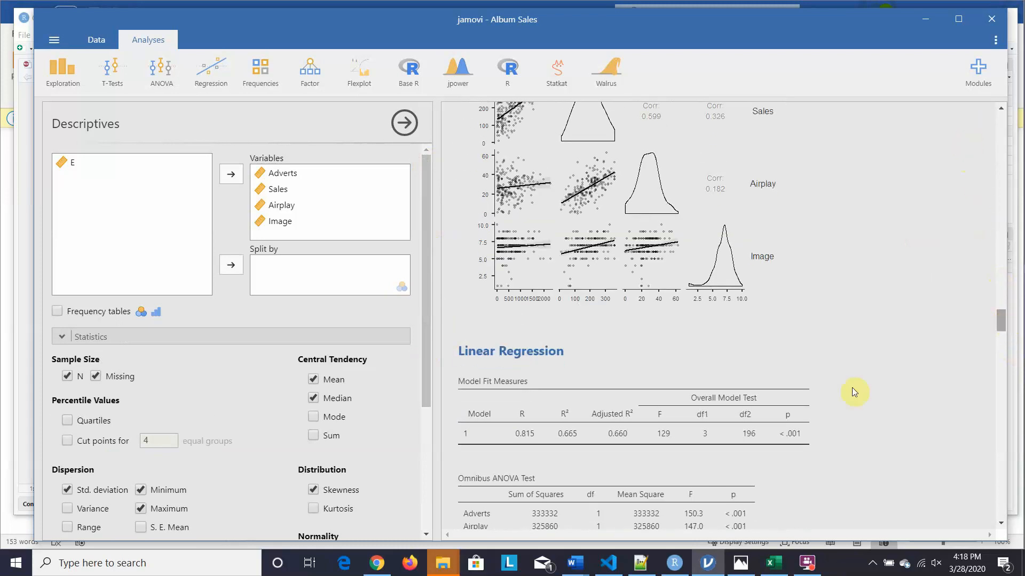
pyautogui.moveTo(675, 561)
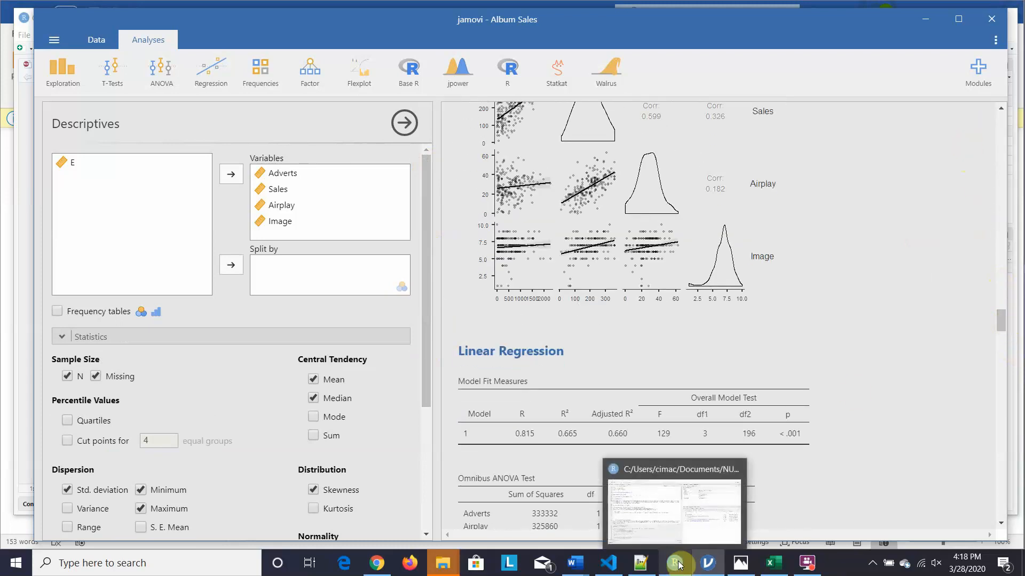
pyautogui.click(682, 538)
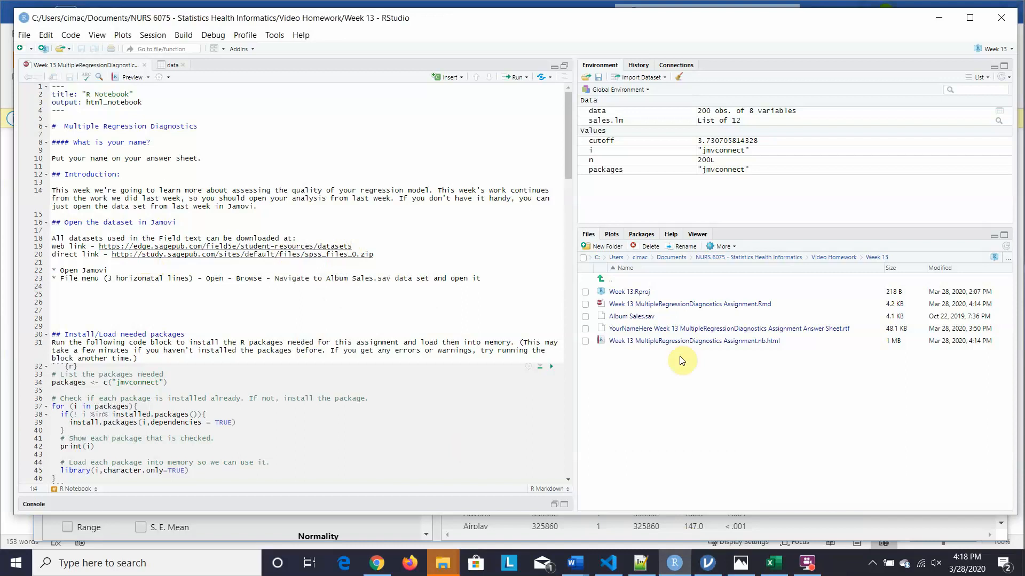
# - Bring the jamovi Album Sales window forward from the taskbar
pyautogui.moveTo(708, 563)
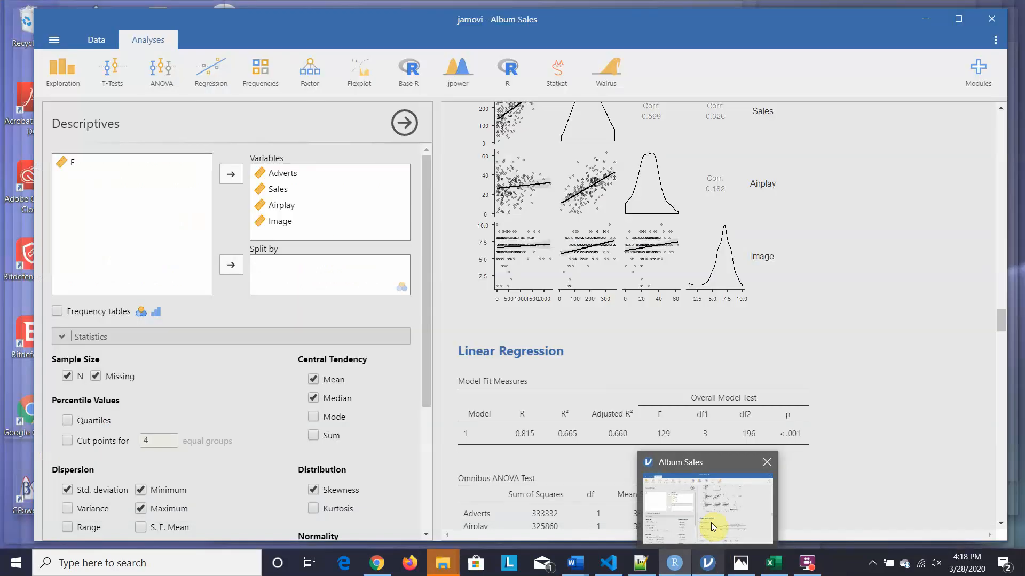
pyautogui.click(711, 523)
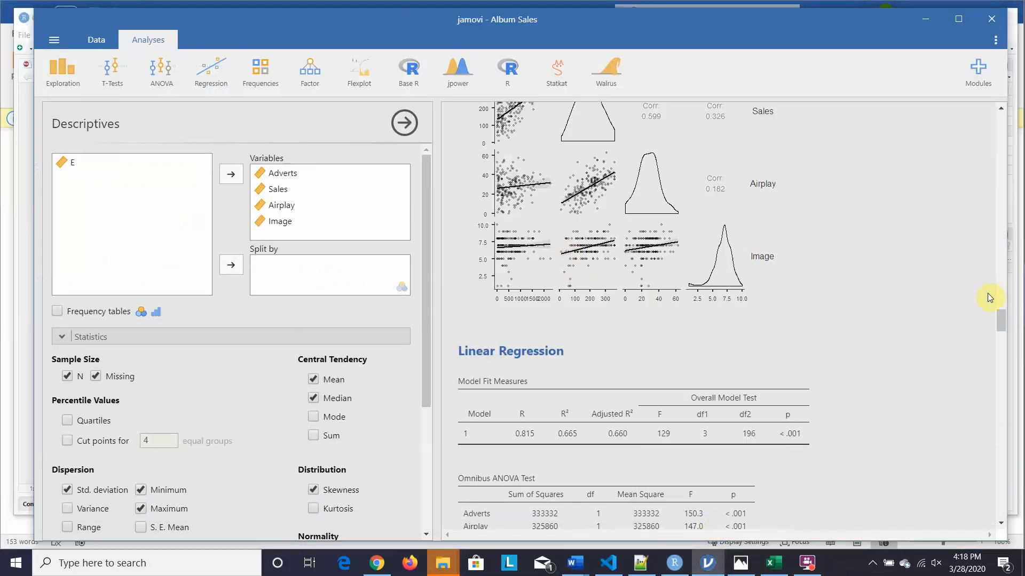
pyautogui.moveTo(998, 317); pyautogui.dragTo(940, 111)
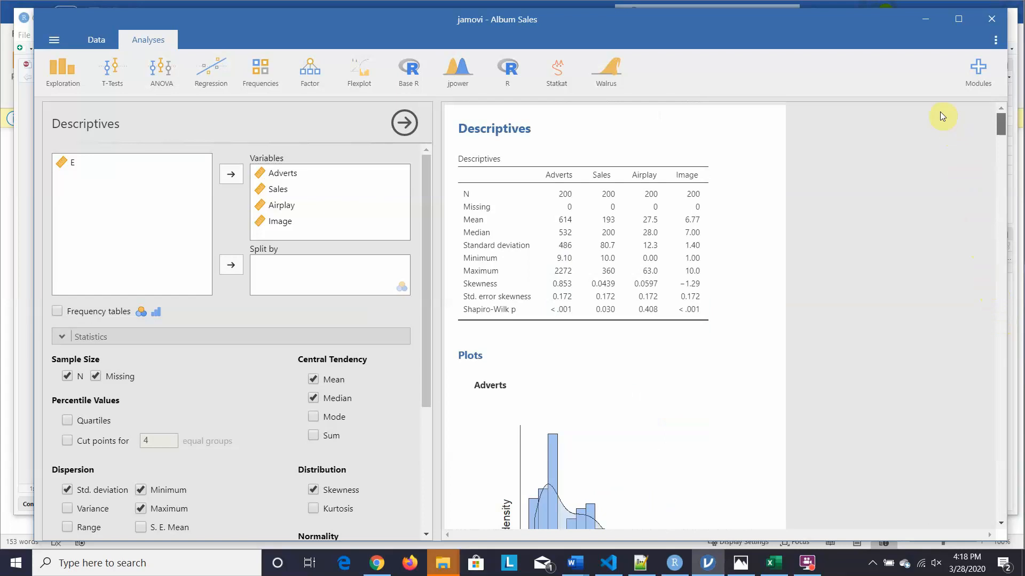
pyautogui.moveTo(940, 112); pyautogui.dragTo(958, 220)
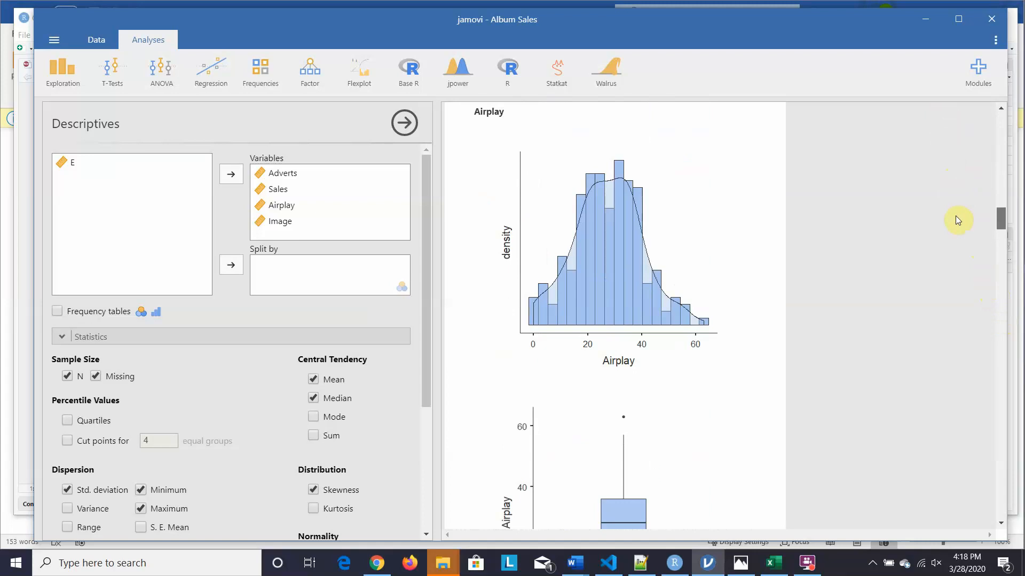
pyautogui.moveTo(958, 220); pyautogui.dragTo(959, 235)
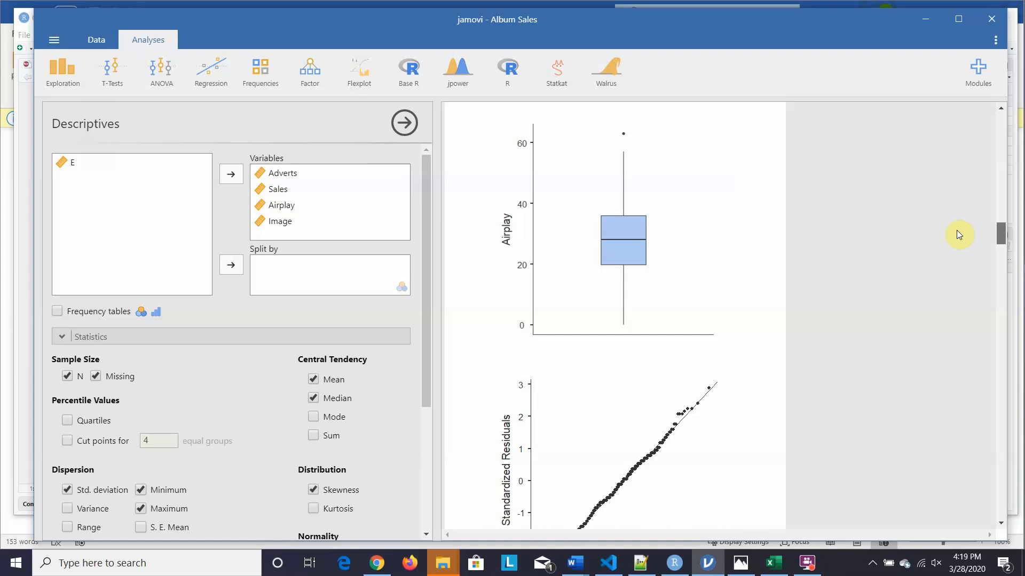
pyautogui.scroll(-10, 959, 235)
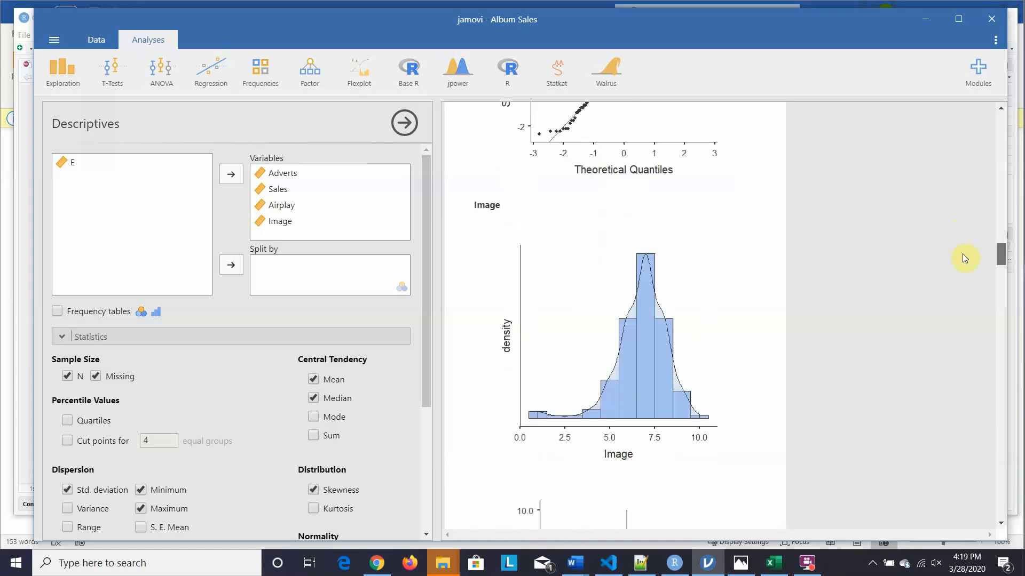
pyautogui.scroll(-12, 965, 267)
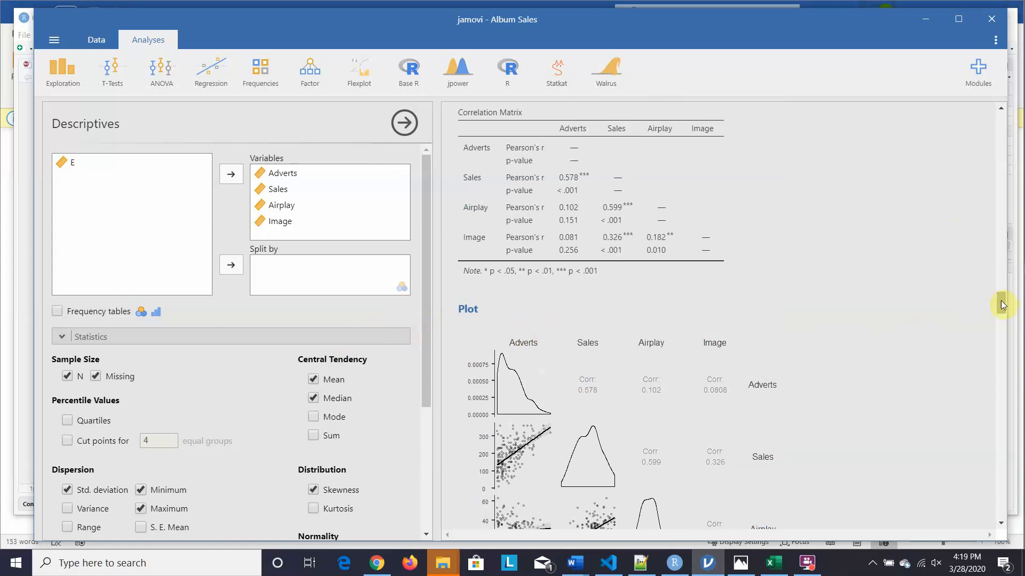
# - Open the Linear Regression settings for Sales, with Adverts, Airplay and Image in Block 1
pyautogui.moveTo(1003, 305); pyautogui.dragTo(1000, 331)
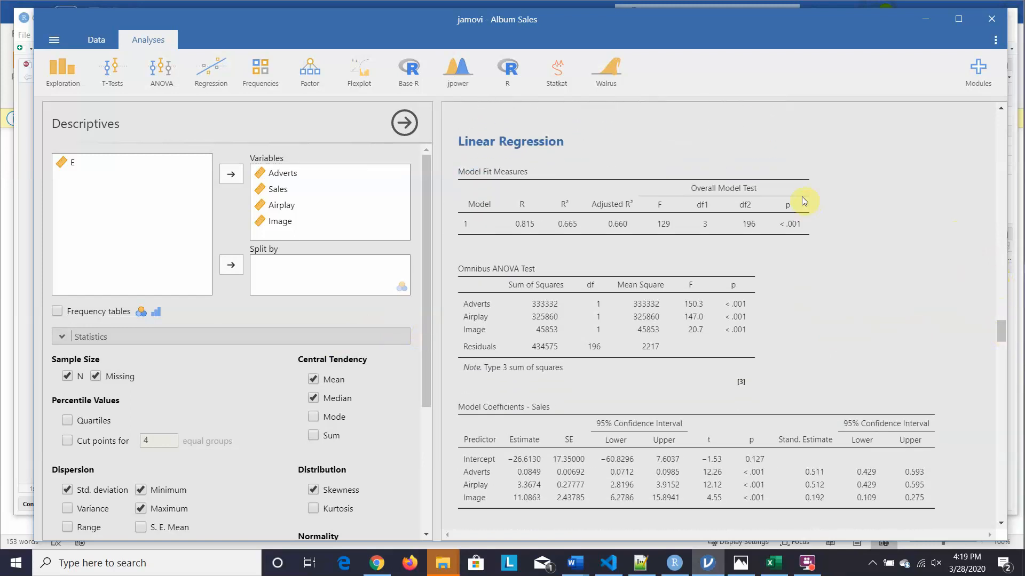
pyautogui.click(826, 205)
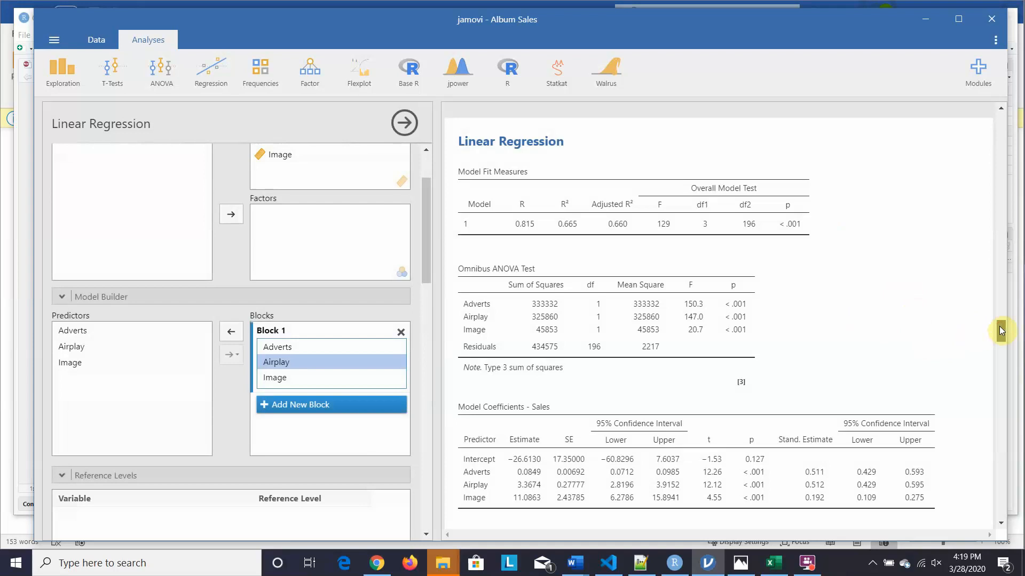
pyautogui.moveTo(1001, 331); pyautogui.dragTo(1002, 341)
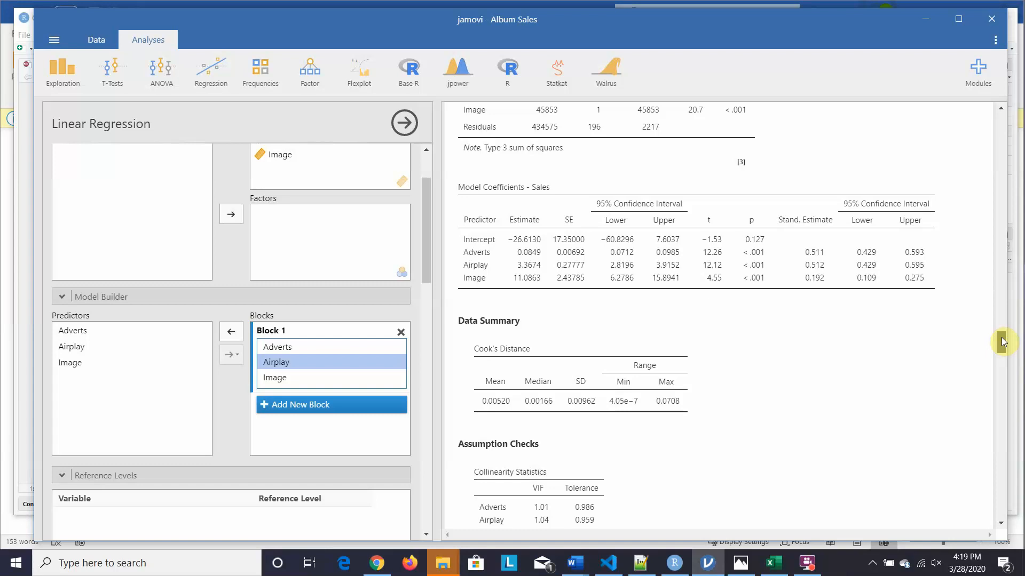
pyautogui.moveTo(1002, 340); pyautogui.dragTo(1004, 364)
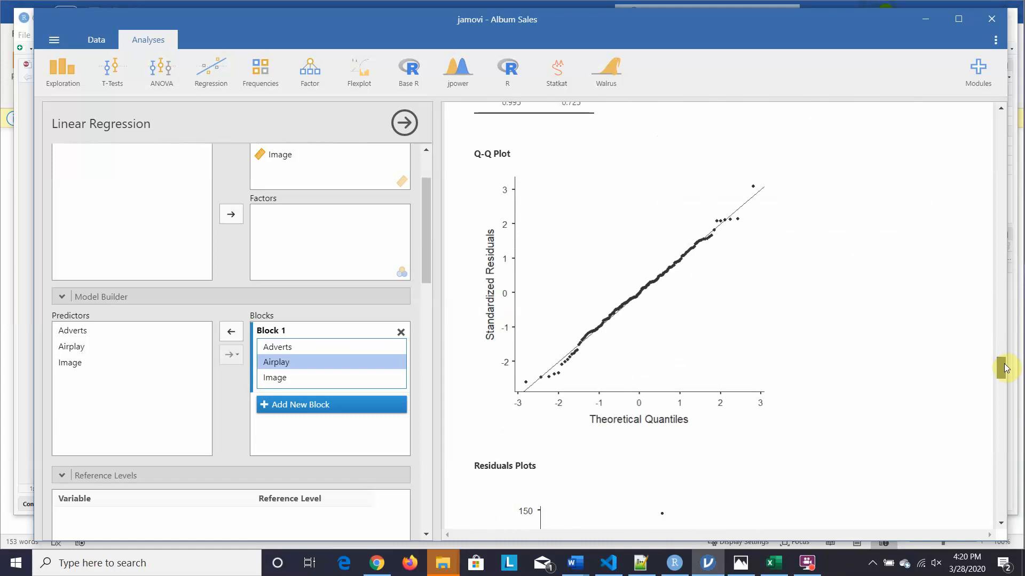
pyautogui.moveTo(1005, 366); pyautogui.dragTo(997, 341)
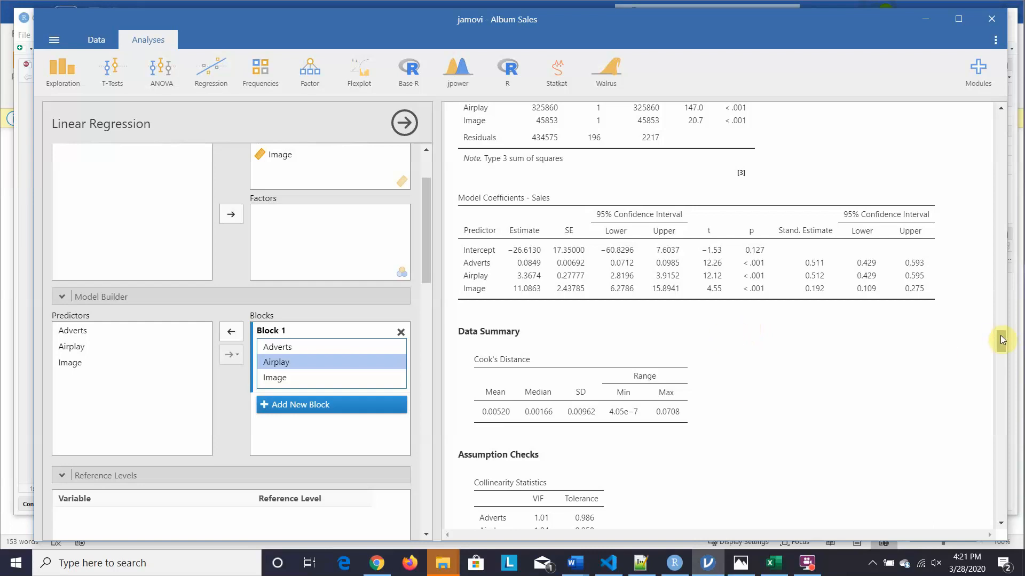
pyautogui.moveTo(1002, 340); pyautogui.dragTo(1002, 349)
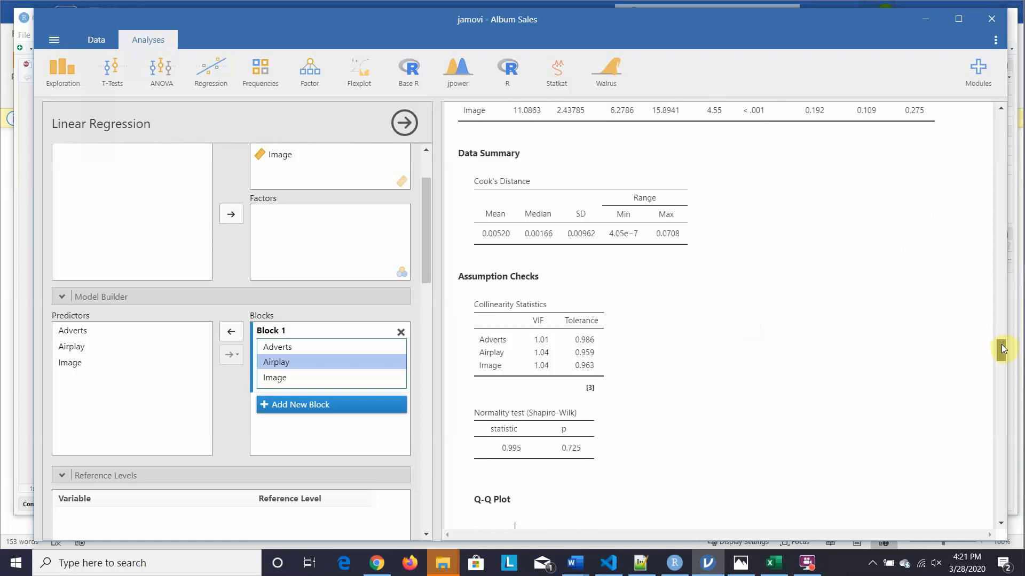
pyautogui.moveTo(1001, 345); pyautogui.dragTo(994, 333)
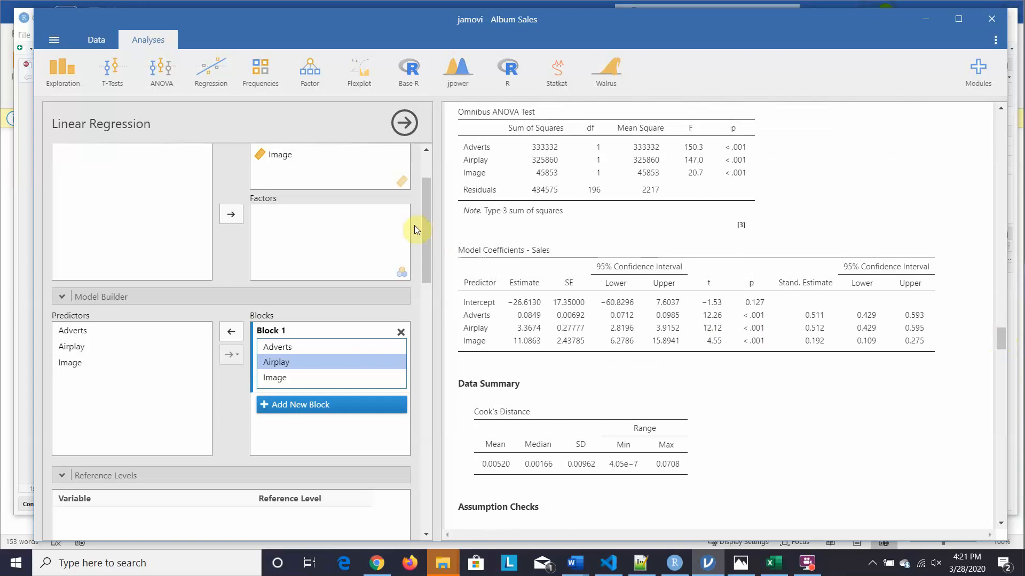
pyautogui.click(90, 39)
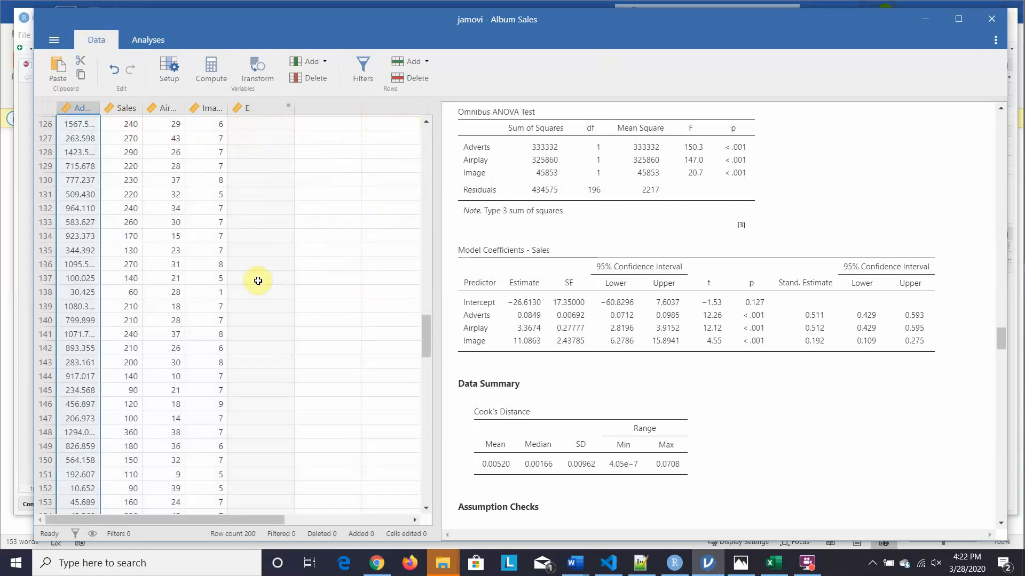
# - Bring back the Analyses menu with Exploration, T-Tests, ANOVA, Regression, Frequencies and Factor
pyautogui.click(138, 41)
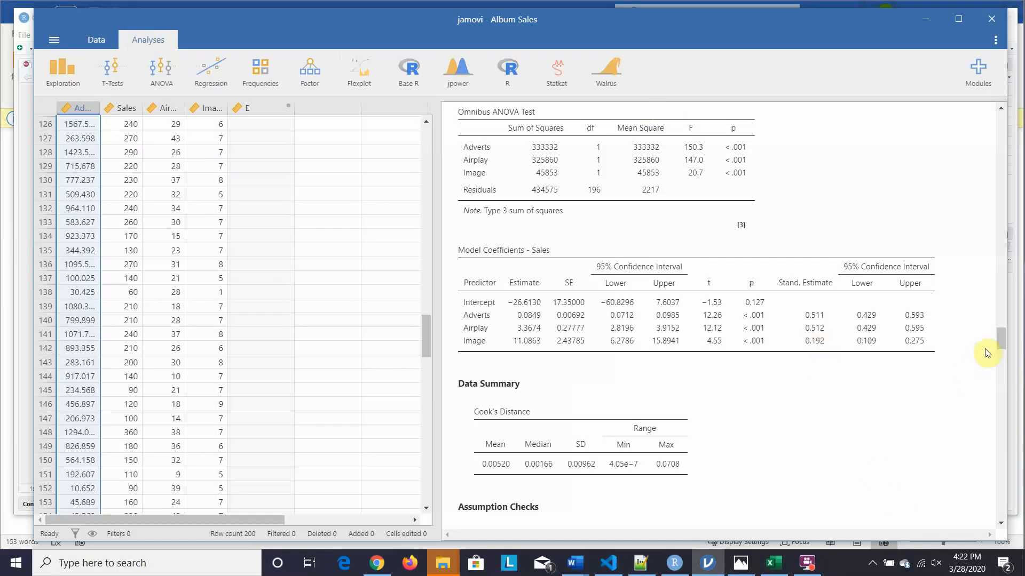
# - Scroll to the Model Coefficients and the Cook's distance summary (mean 0.00520, max 0.0708)
pyautogui.moveTo(1003, 336); pyautogui.dragTo(1003, 343)
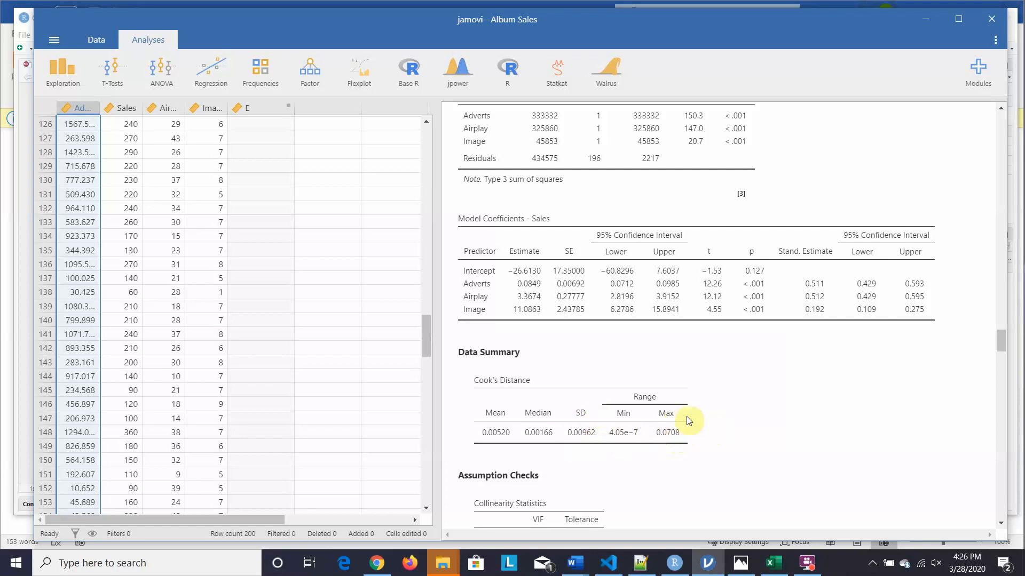
# - Scroll to the Collinearity Statistics showing VIFs of 1.01, 1.04 and 1.04
pyautogui.moveTo(1003, 339); pyautogui.dragTo(1003, 355)
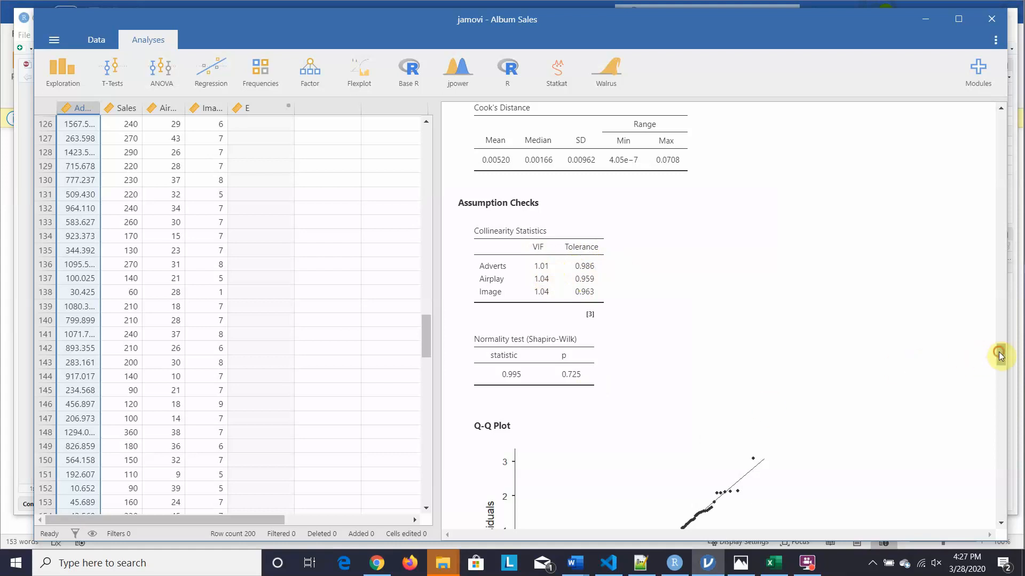
# - Scroll until the whole Q-Q plot and the Shapiro-Wilk result (0.995, p = 0.725) are visible
pyautogui.moveTo(999, 357); pyautogui.dragTo(1000, 366)
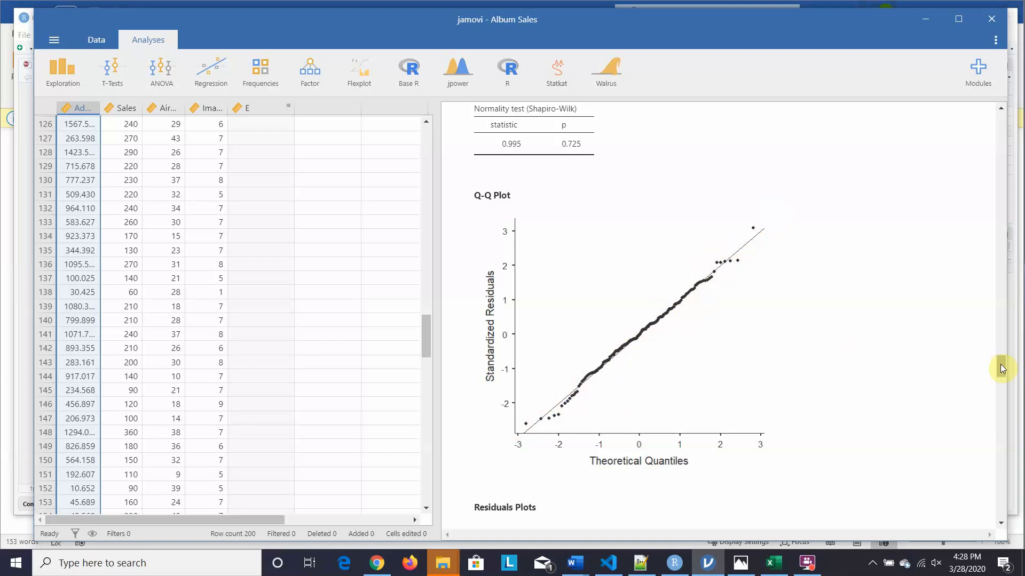
# - Scroll down to the Residuals vs Fitted plot in the Residuals Plots section
pyautogui.moveTo(1001, 365); pyautogui.dragTo(1003, 381)
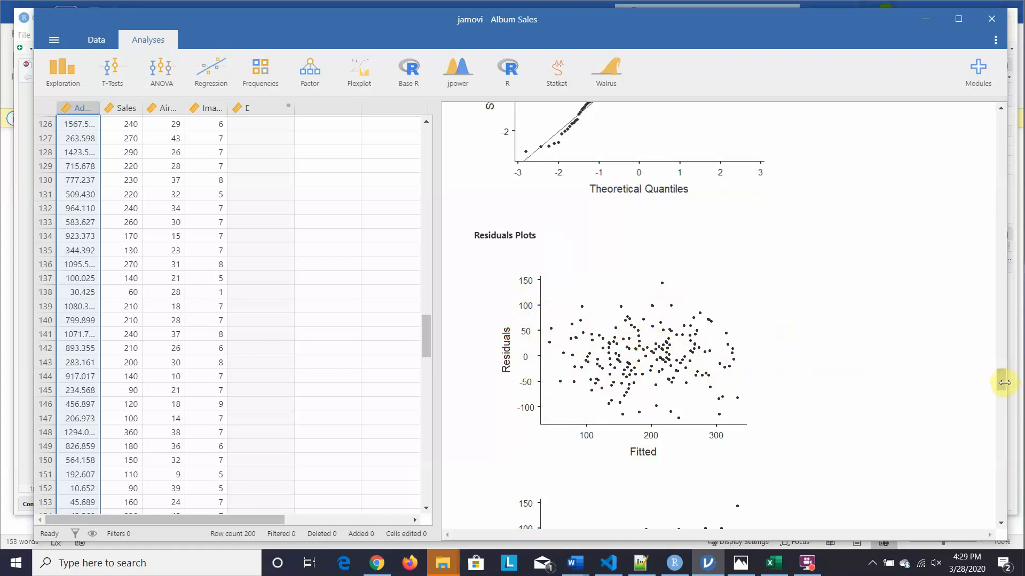
# - Scroll through the residual plots for Sales, Adverts, Airplay and Image, then open the lsj.pdf textbook in Chrome
pyautogui.moveTo(1004, 383); pyautogui.dragTo(1006, 408)
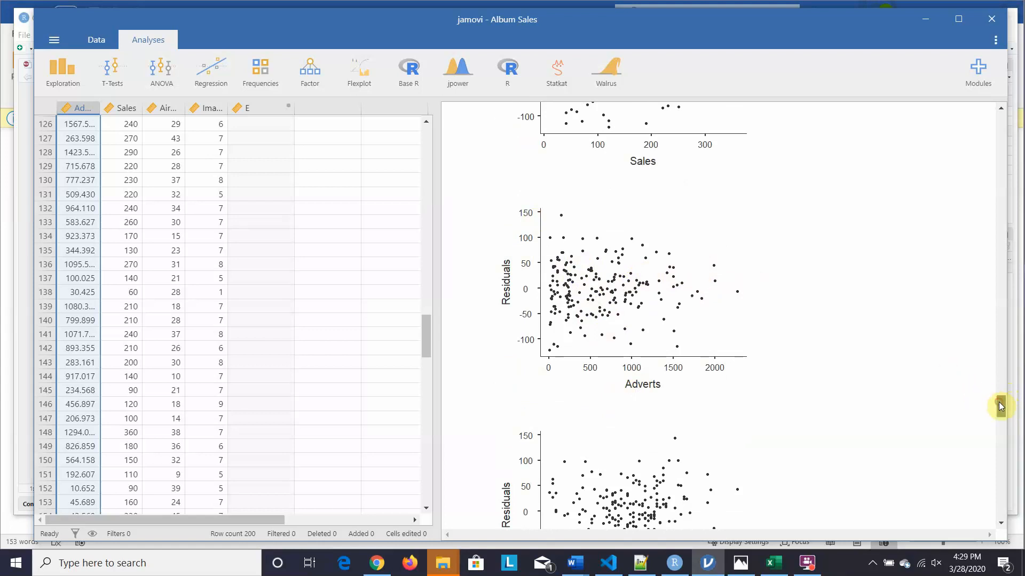
pyautogui.moveTo(1000, 407); pyautogui.dragTo(1000, 418)
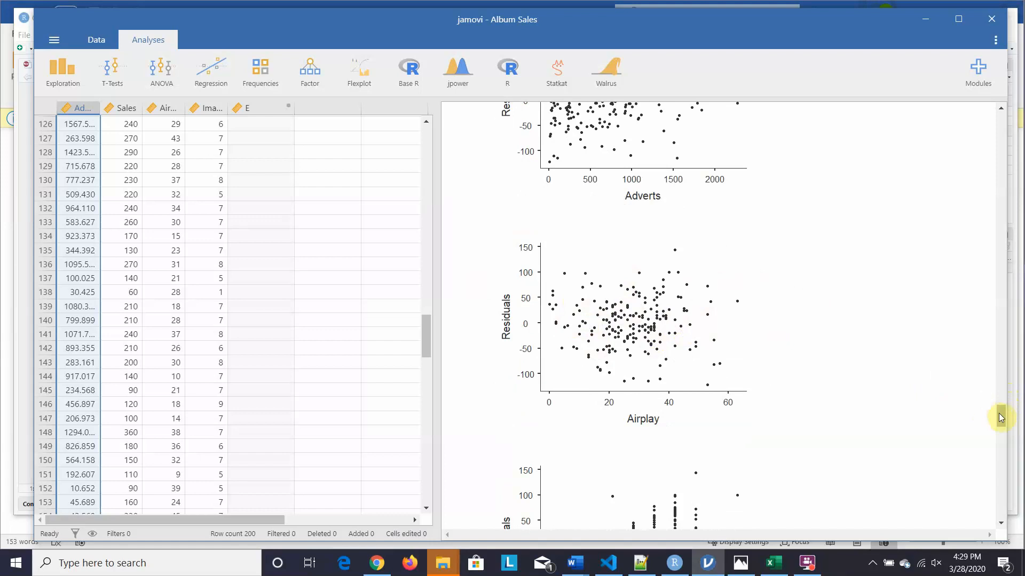
pyautogui.moveTo(999, 413); pyautogui.dragTo(1001, 426)
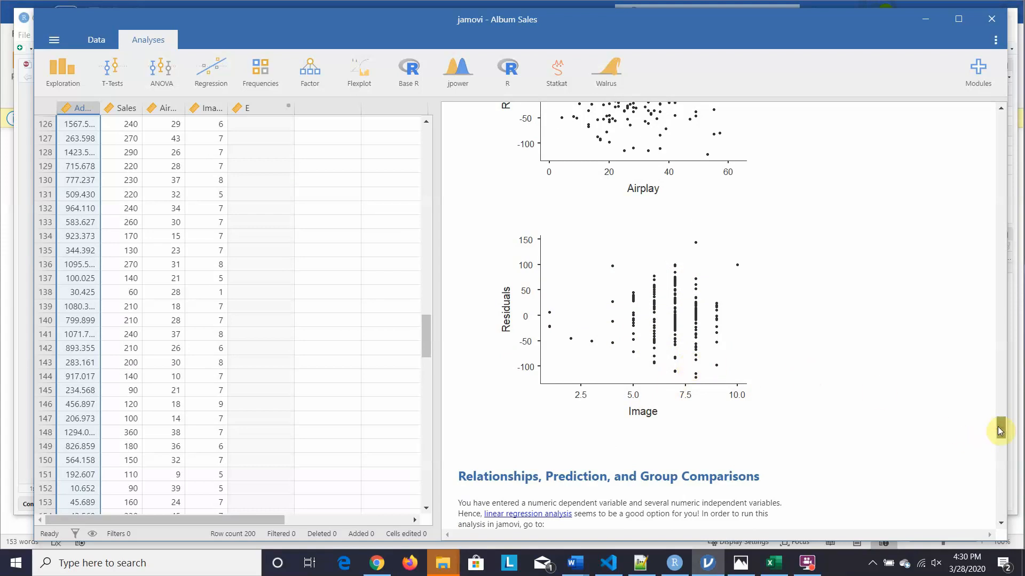
pyautogui.moveTo(998, 428)
pyautogui.mouseDown()
pyautogui.moveTo(1000, 443)
pyautogui.moveTo(994, 418)
pyautogui.mouseUp()
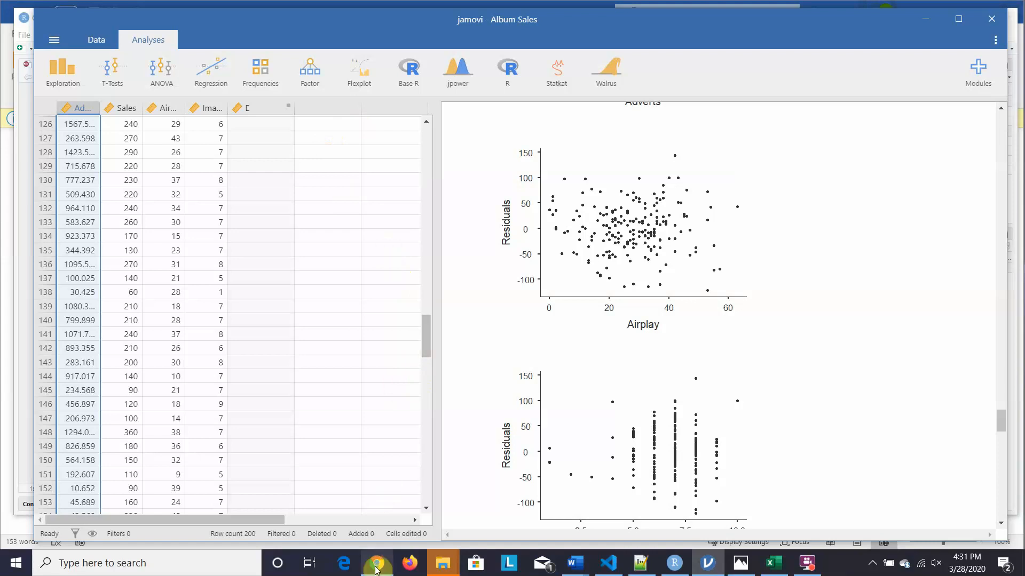
pyautogui.moveTo(376, 569)
pyautogui.click(380, 525)
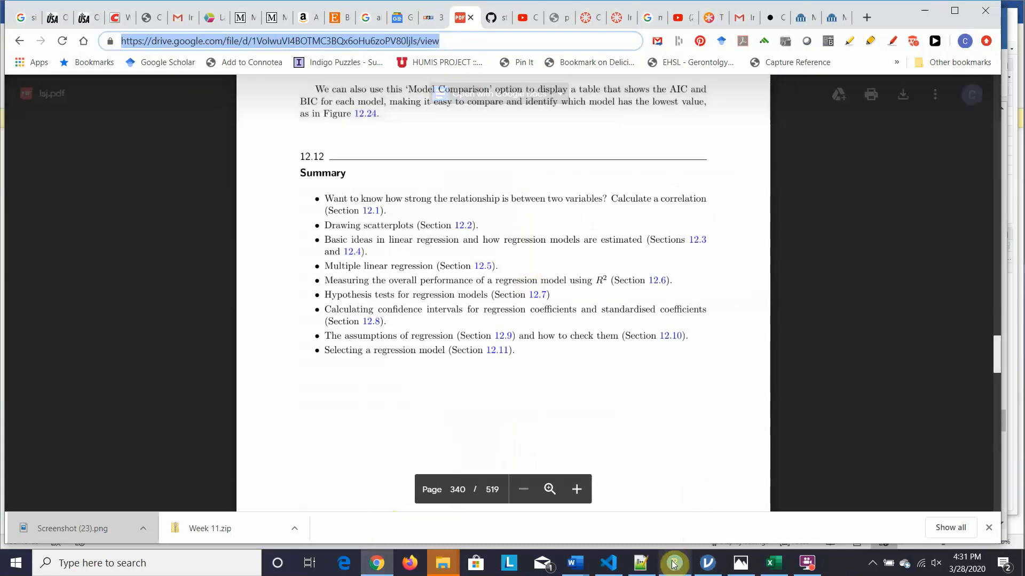
# - Select the Wikiversity outlier link on notebook line 140 in RStudio, then return to Chrome
pyautogui.moveTo(674, 565)
pyautogui.click(676, 514)
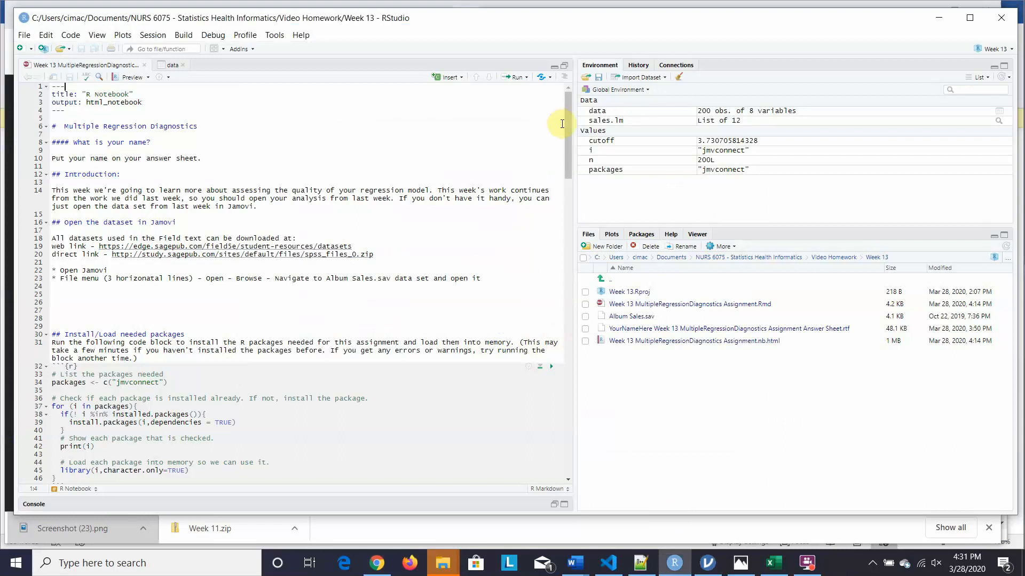
pyautogui.moveTo(568, 130); pyautogui.dragTo(600, 428)
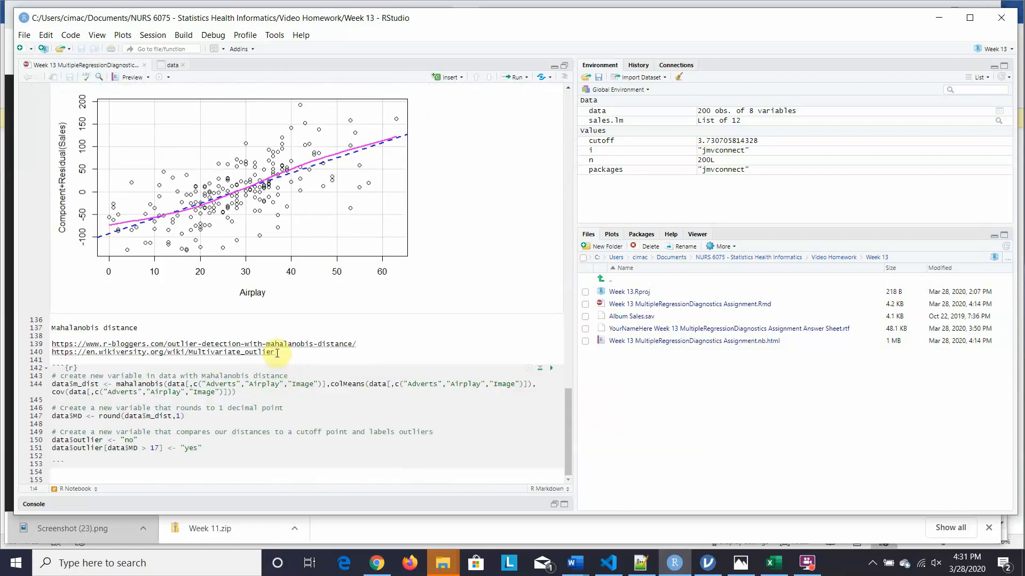
pyautogui.moveTo(277, 353); pyautogui.dragTo(53, 353)
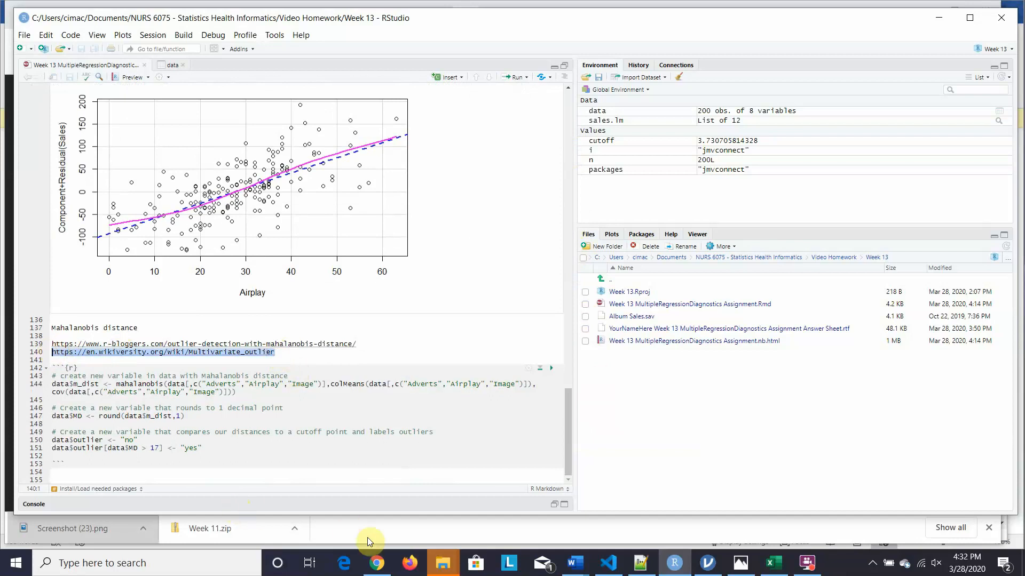
pyautogui.moveTo(376, 562)
pyautogui.click(396, 517)
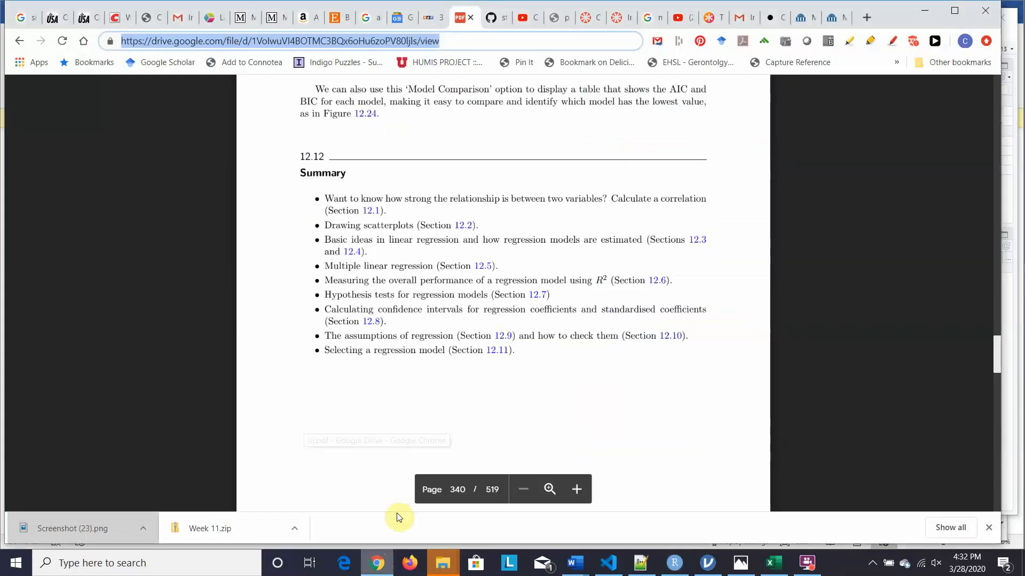
# - Scroll the Wikiversity multivariate outlier page, then switch to the Applied Statistics with R Model Diagnostics tab
pyautogui.click(841, 24)
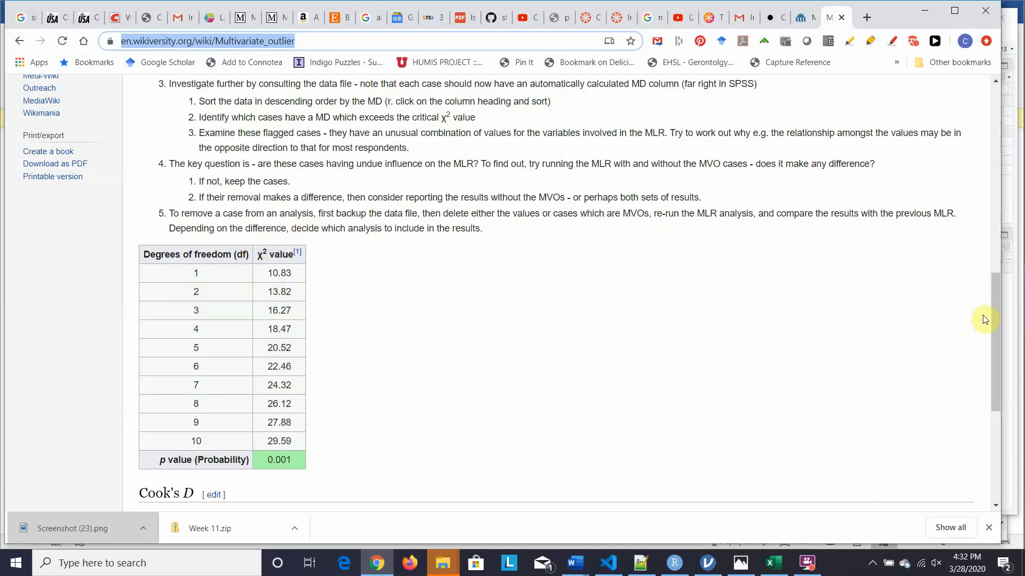
pyautogui.moveTo(995, 316); pyautogui.dragTo(994, 338)
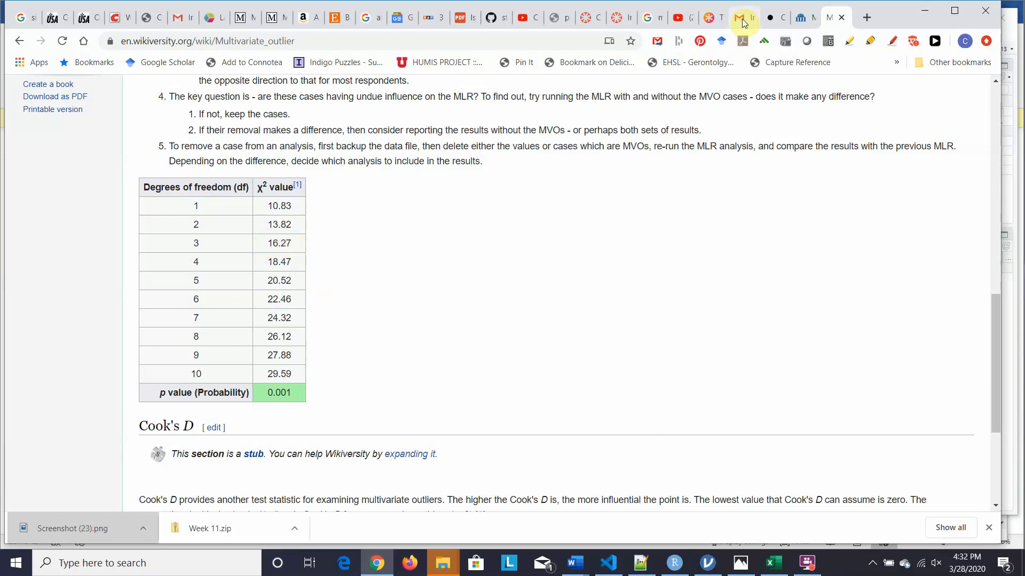
pyautogui.click(771, 21)
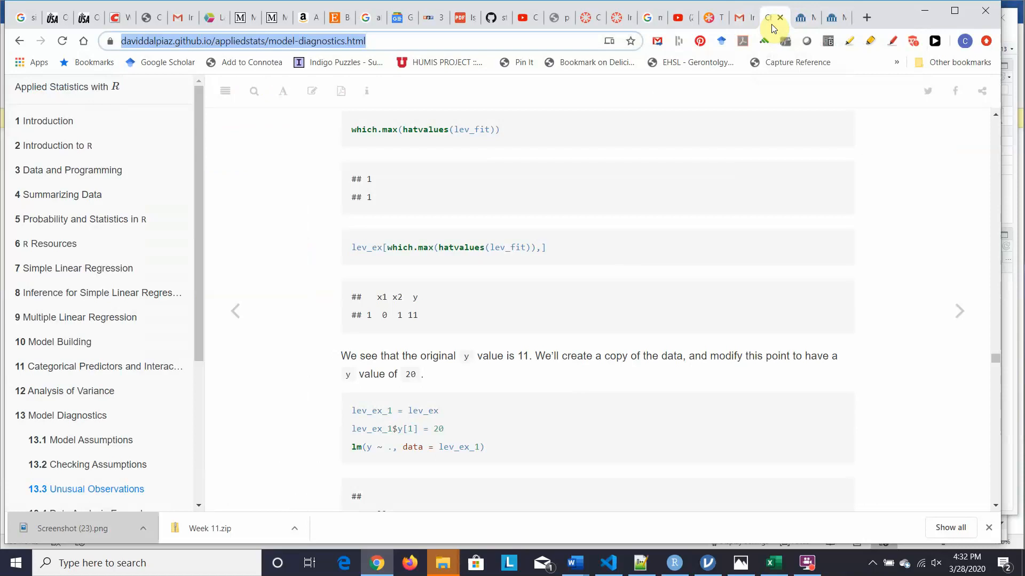
# - Switch to the RStudio notebook and select the r-bloggers link on line 139
pyautogui.moveTo(741, 561)
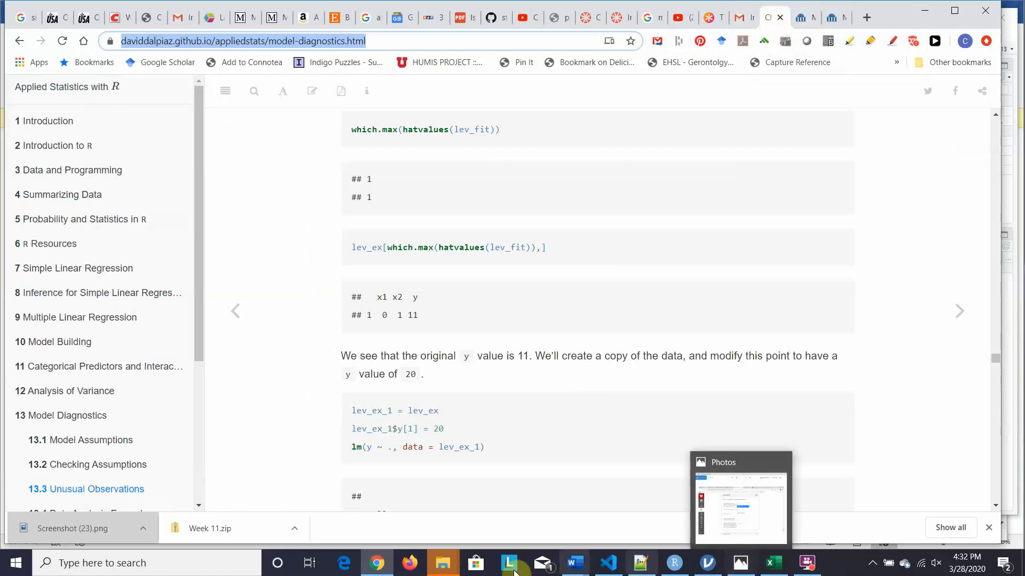
pyautogui.click(671, 567)
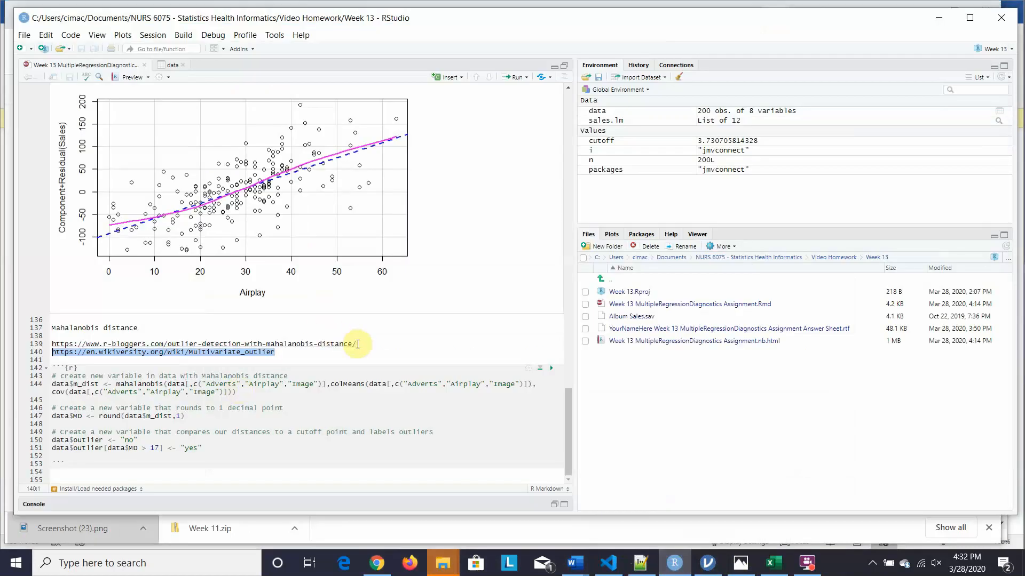
pyautogui.moveTo(357, 343); pyautogui.dragTo(54, 345)
pyautogui.hotkey('ctrl', 'c')
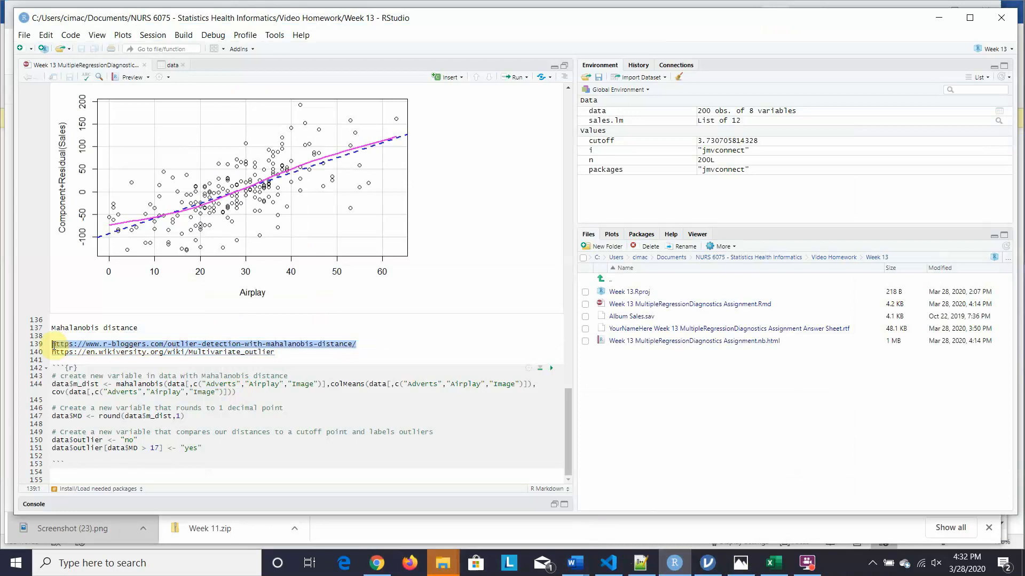
# - Paste the r-bloggers link into a new Chrome tab and try loading the outlier detection article
pyautogui.click(371, 565)
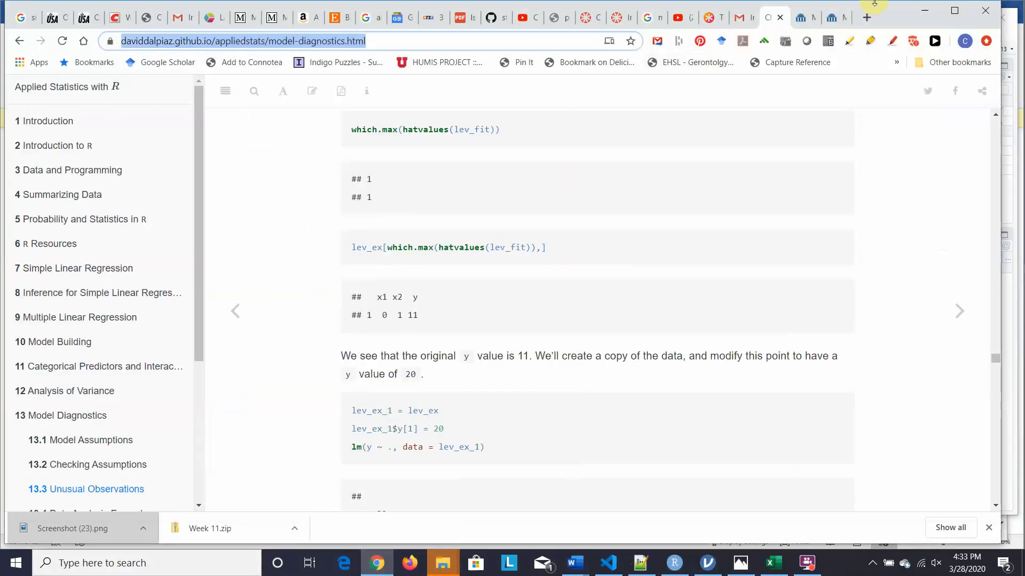
pyautogui.click(866, 17)
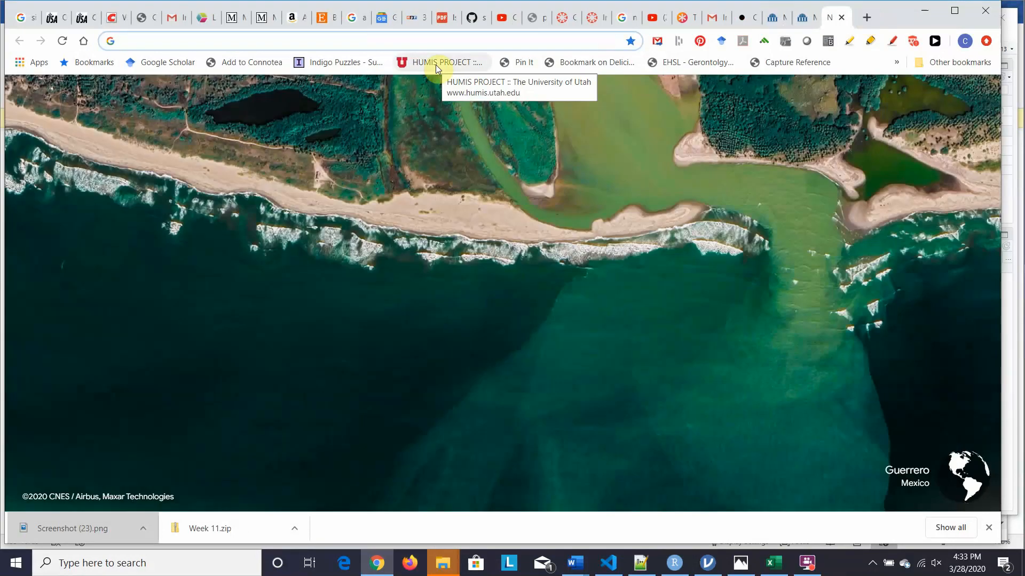
pyautogui.hotkey('ctrl', 'v')
pyautogui.press('Return')
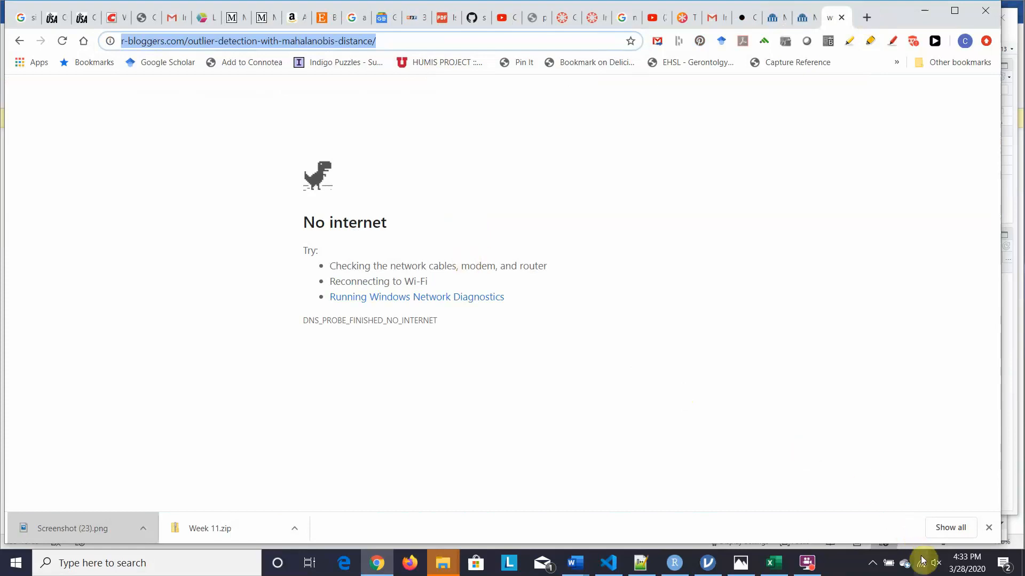
pyautogui.moveTo(923, 569)
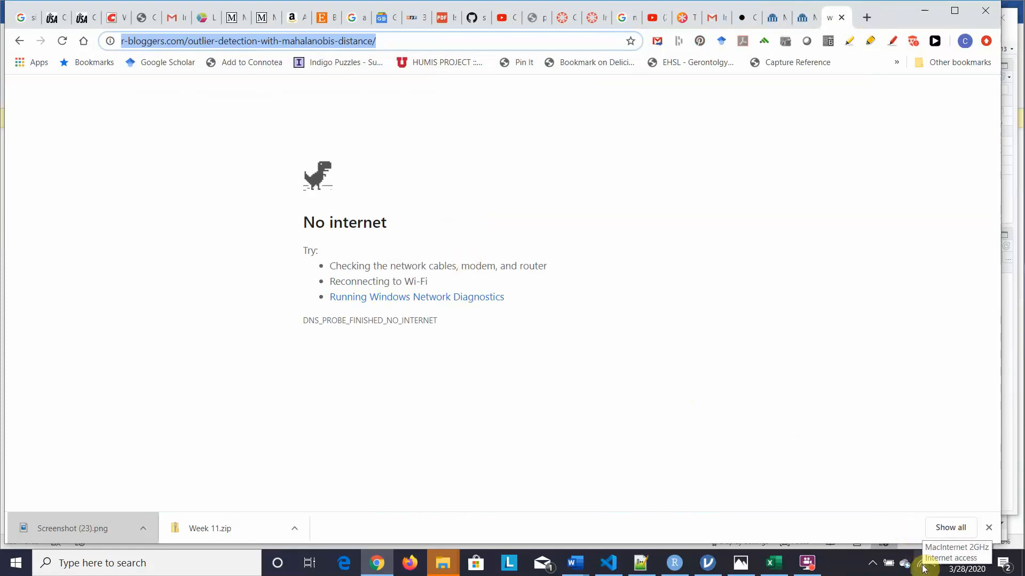
pyautogui.click(59, 39)
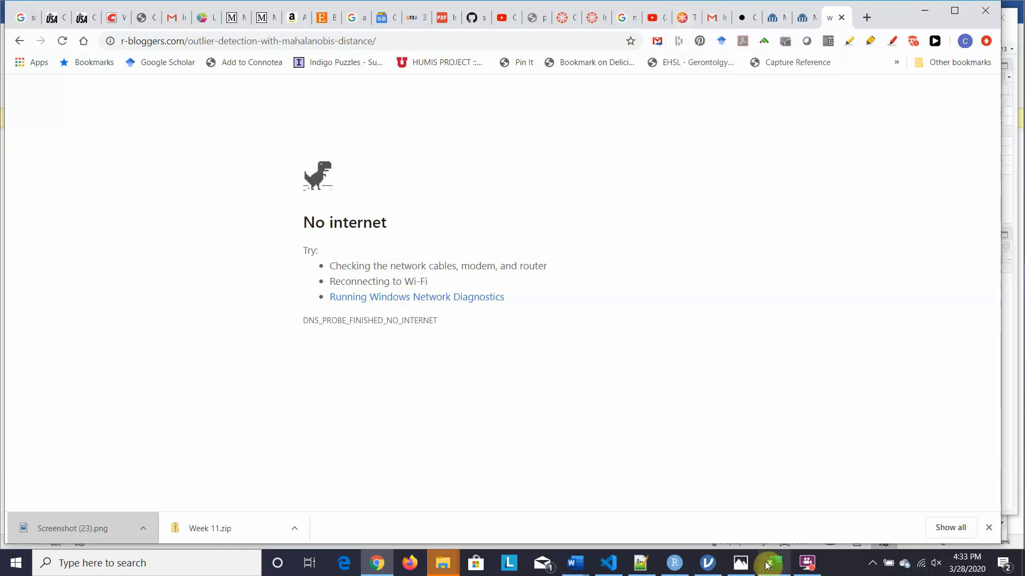
# - Return to the RStudio notebook at the Mahalanobis distance chunk
pyautogui.moveTo(769, 565)
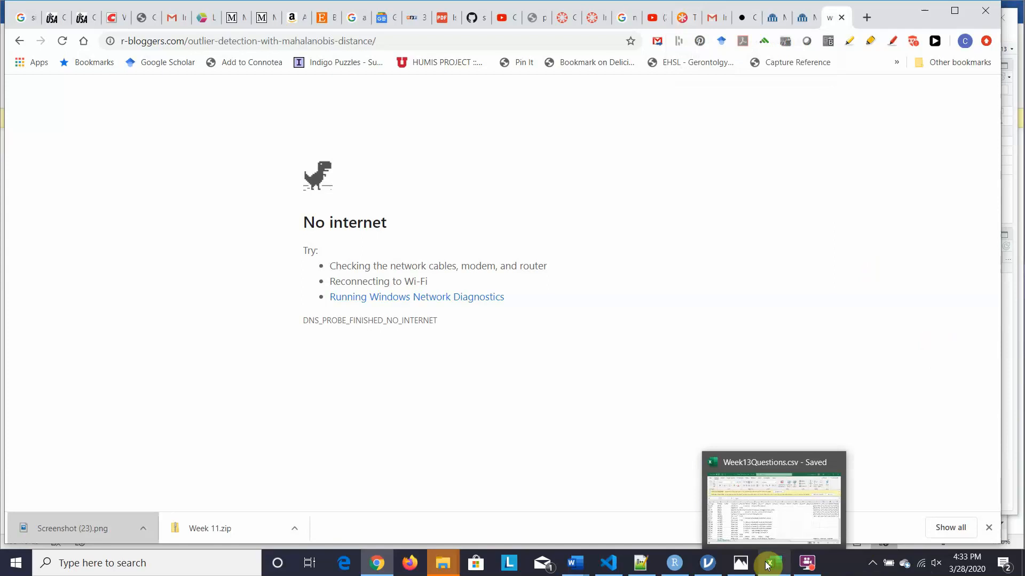
pyautogui.moveTo(575, 558)
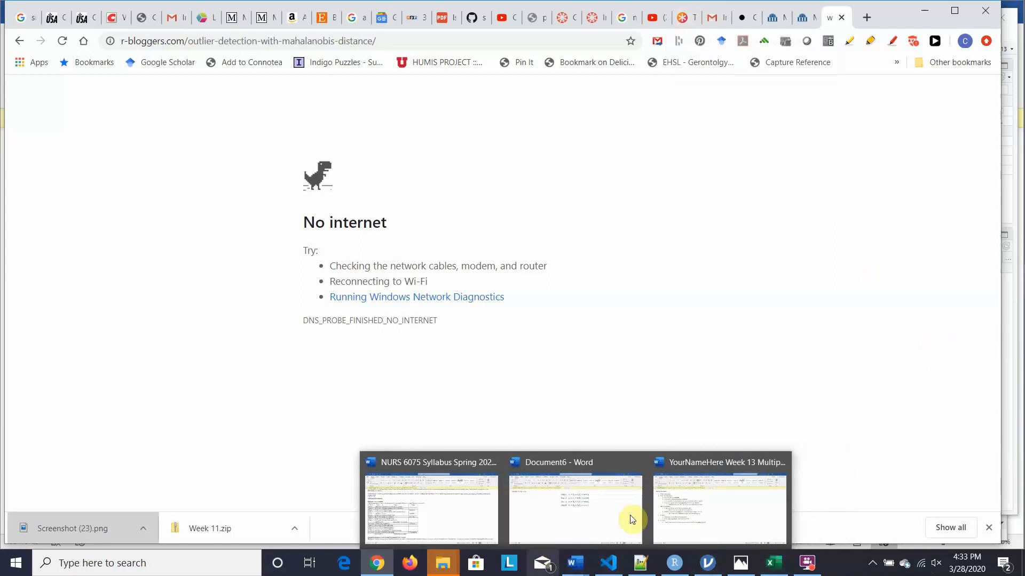
pyautogui.moveTo(667, 570)
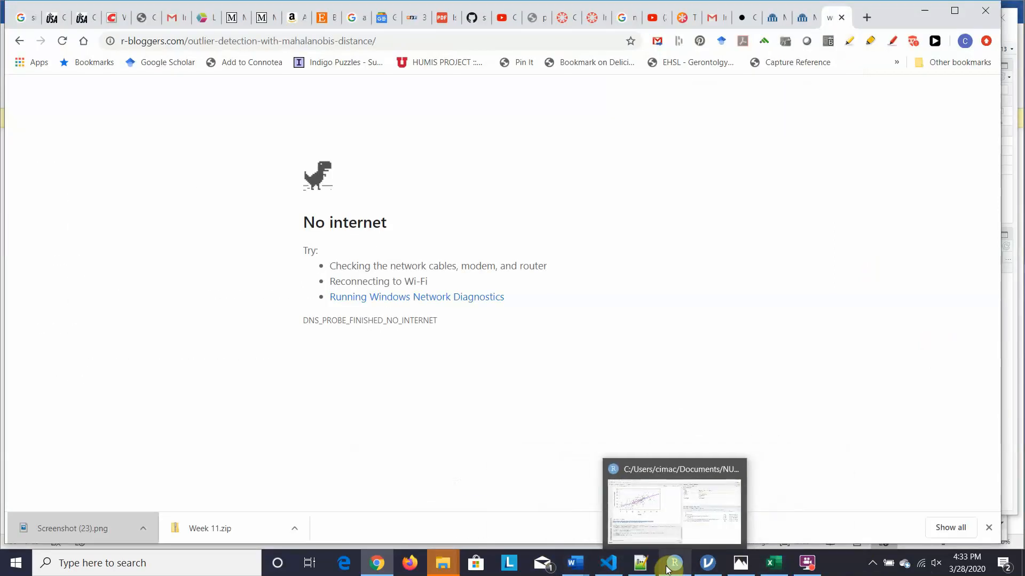
pyautogui.click(675, 570)
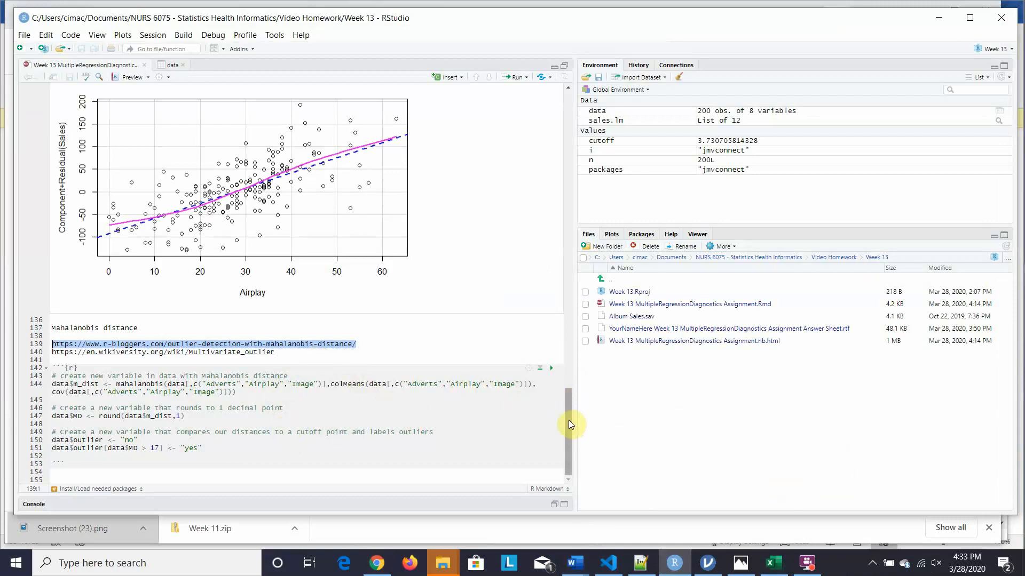
# - Scroll the notebook back up to the Install/Load packages section near line 30
pyautogui.moveTo(565, 421); pyautogui.dragTo(552, 192)
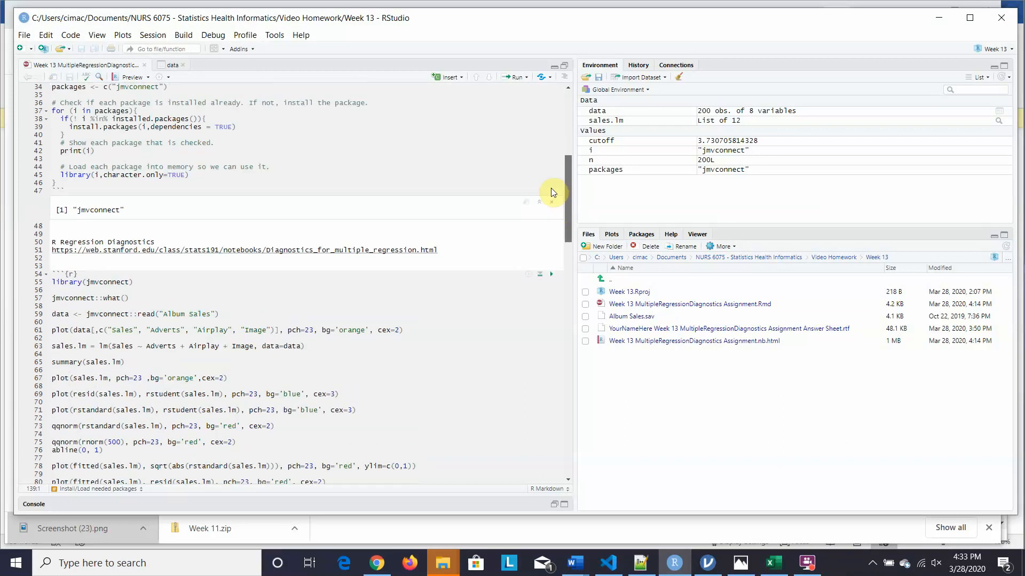
pyautogui.scroll(1, 551, 190)
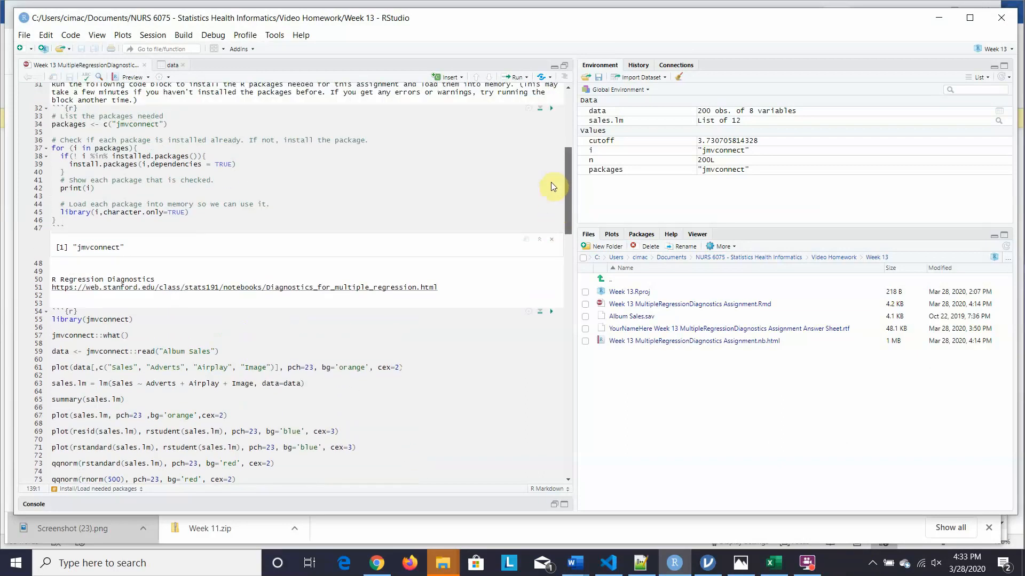
pyautogui.scroll(-3, 551, 182)
pyautogui.scroll(-3, 561, 225)
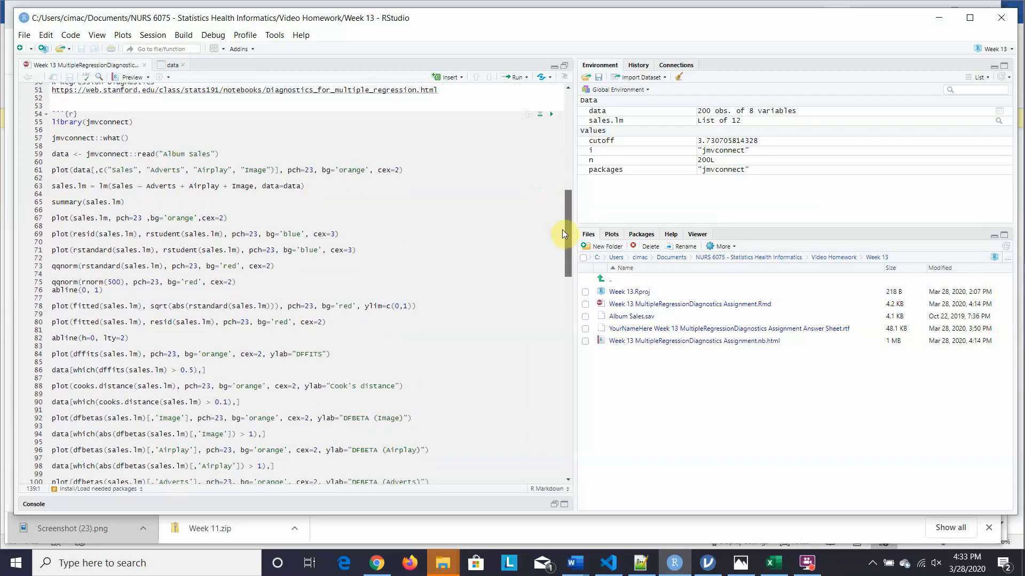
pyautogui.scroll(-2, 565, 242)
pyautogui.moveTo(567, 255); pyautogui.dragTo(551, 172)
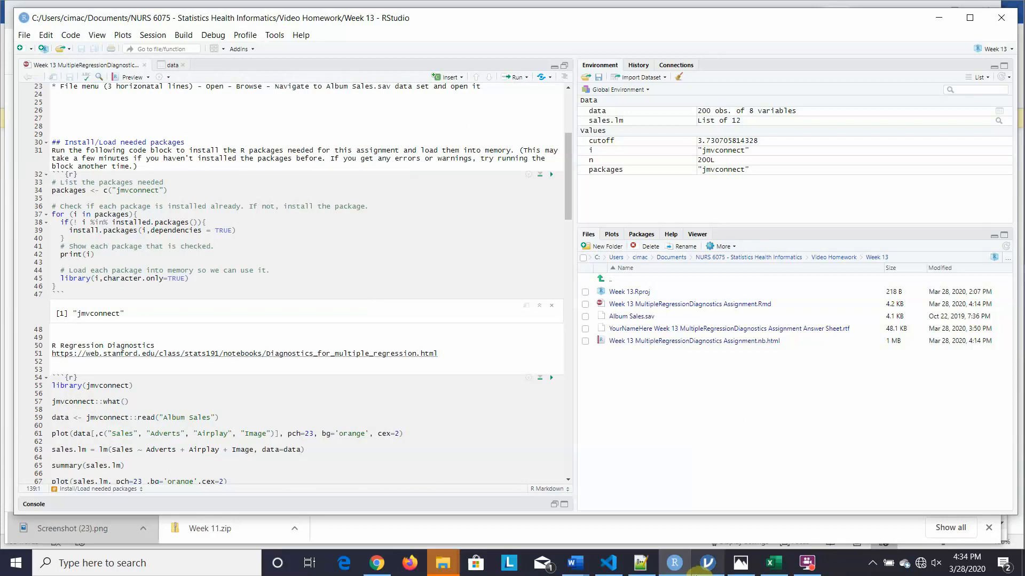
# - In jamovi, add an R > Rj Editor analysis below the scatterplot matrix, then return to RStudio
pyautogui.moveTo(707, 561)
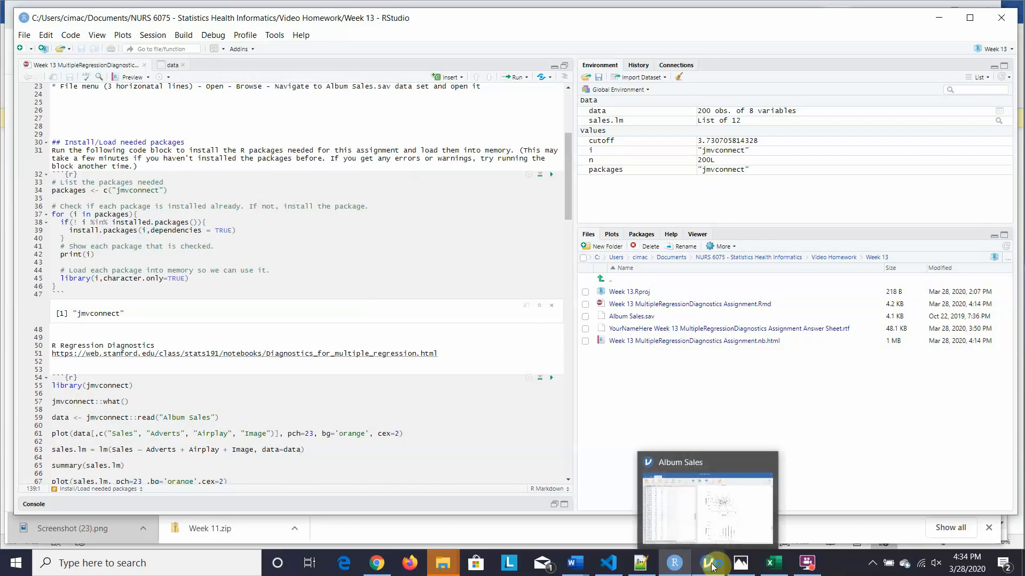
pyautogui.click(712, 530)
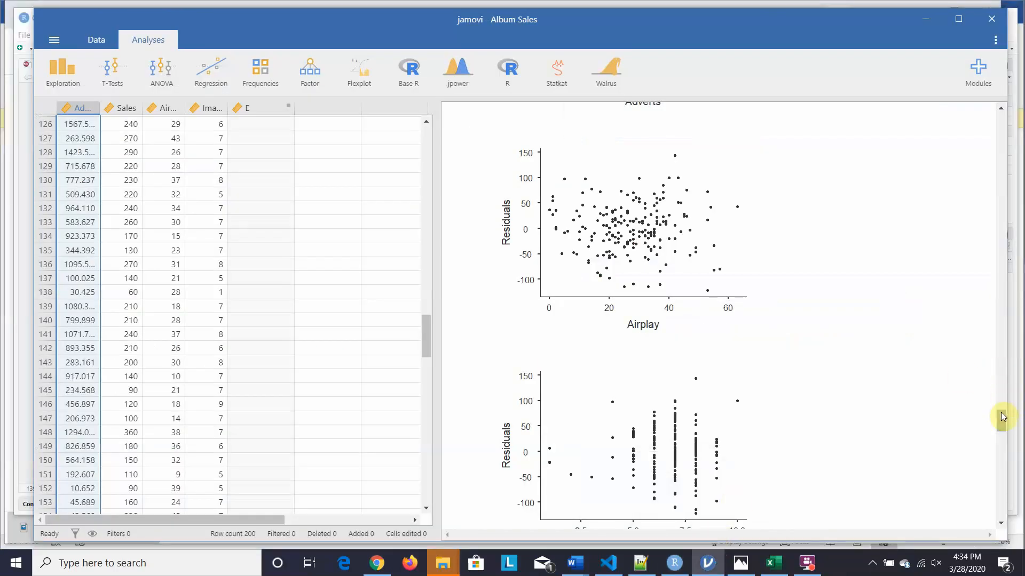
pyautogui.moveTo(1002, 416); pyautogui.dragTo(1002, 507)
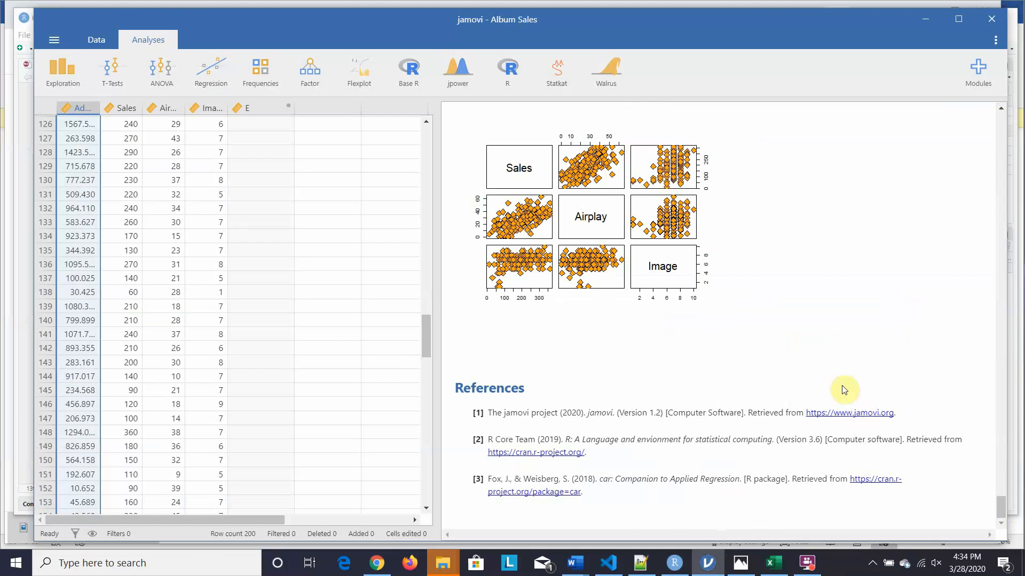
pyautogui.click(509, 73)
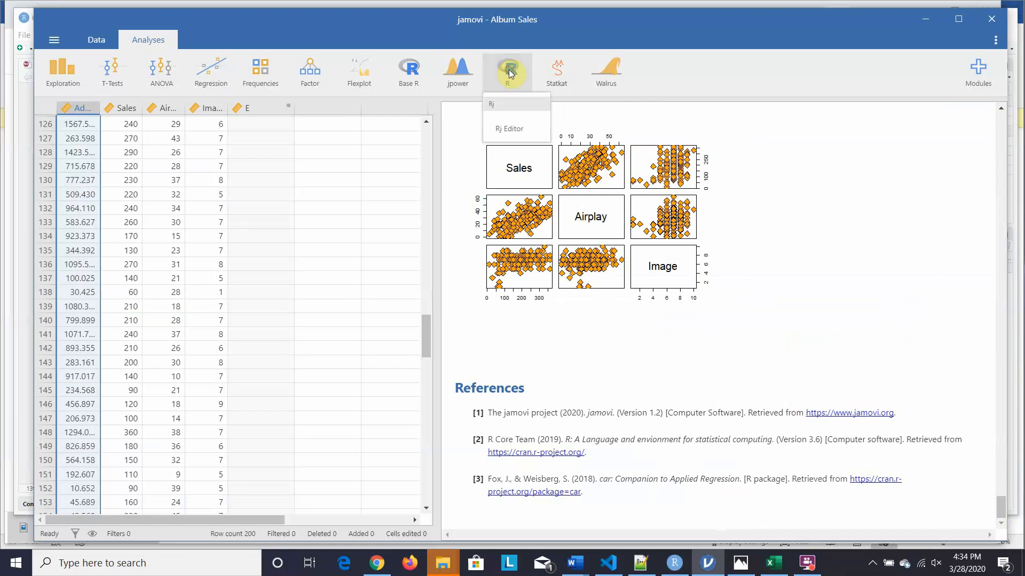
pyautogui.click(507, 133)
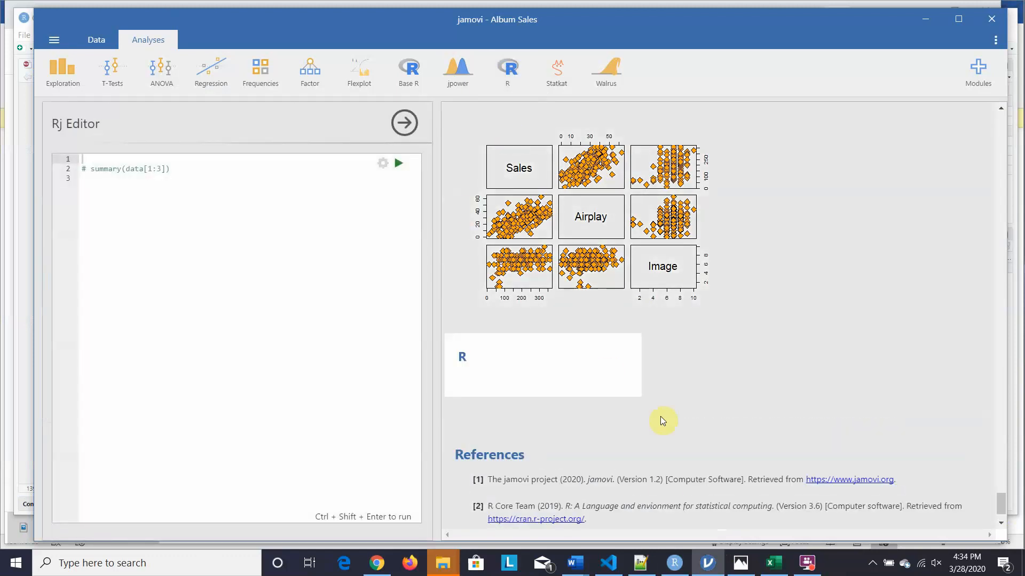
pyautogui.moveTo(672, 566)
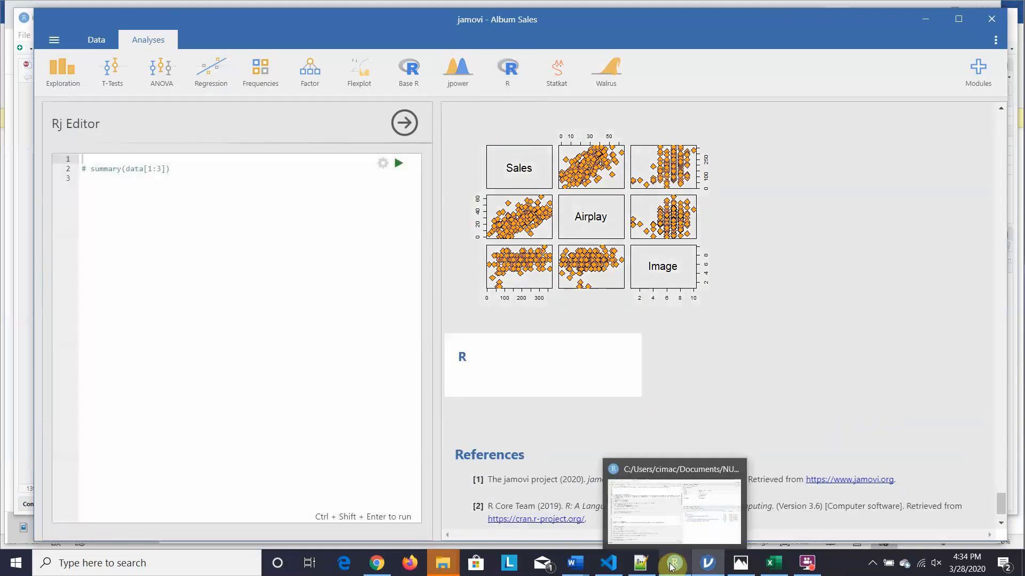
pyautogui.click(670, 536)
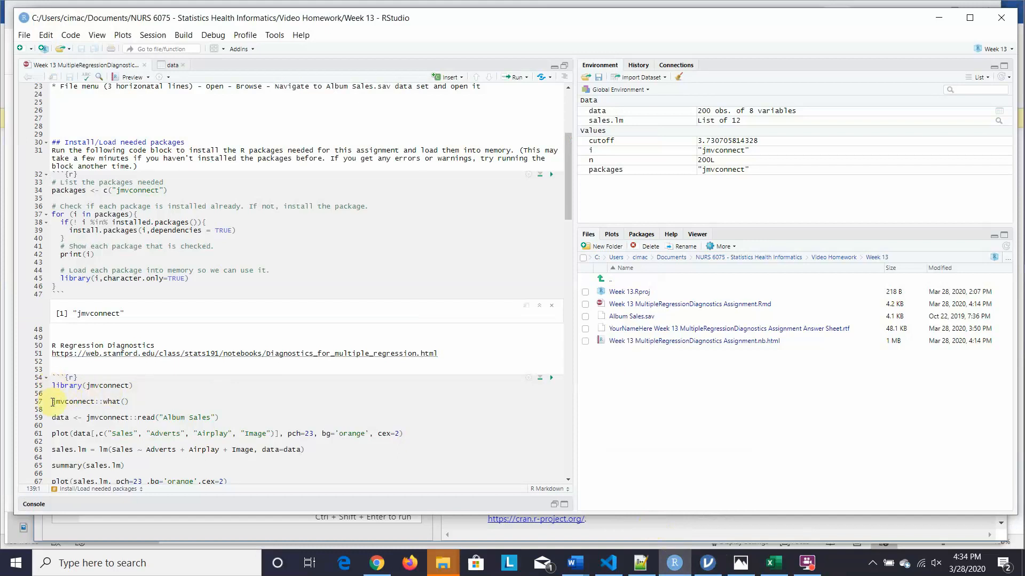
# - Select the plot, lm and summary code on lines 61–65, then switch to jamovi
pyautogui.click(52, 434)
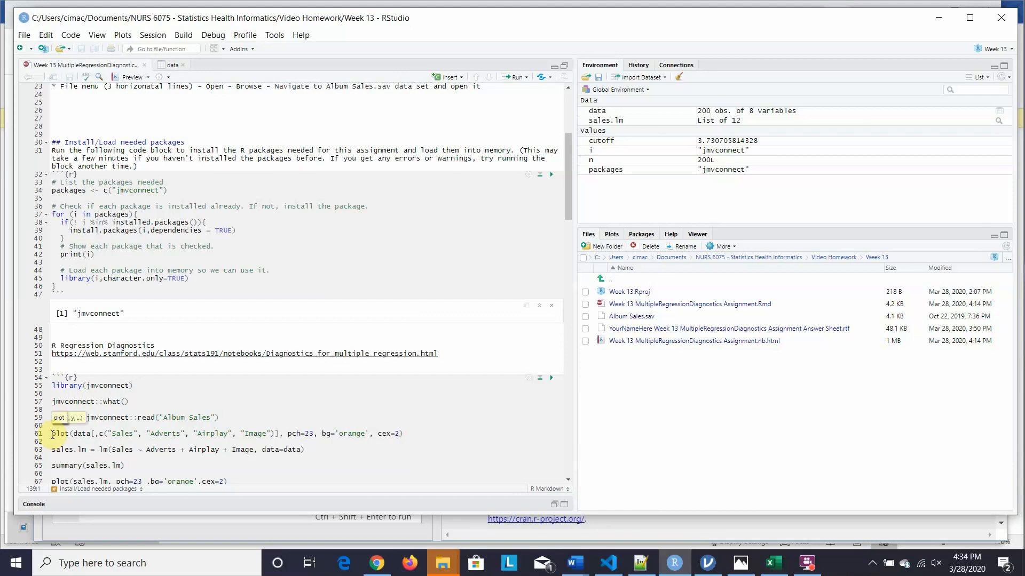
pyautogui.moveTo(52, 434); pyautogui.dragTo(39, 270)
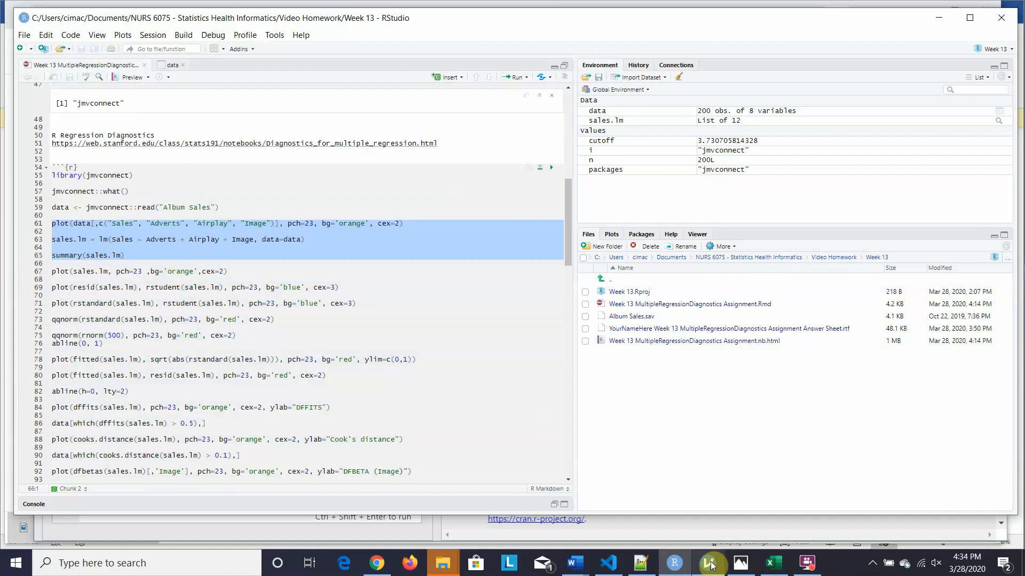
pyautogui.moveTo(710, 565)
pyautogui.click(738, 488)
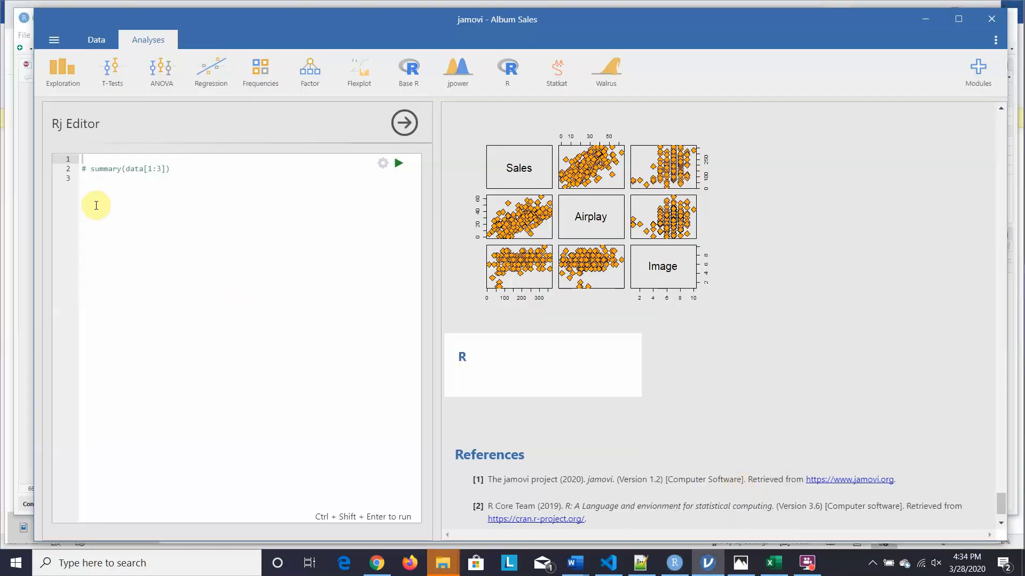
# - Replace the Rj Editor's placeholder summary comment with the pasted regression code and run it
pyautogui.click(80, 159)
pyautogui.moveTo(81, 160); pyautogui.dragTo(166, 221)
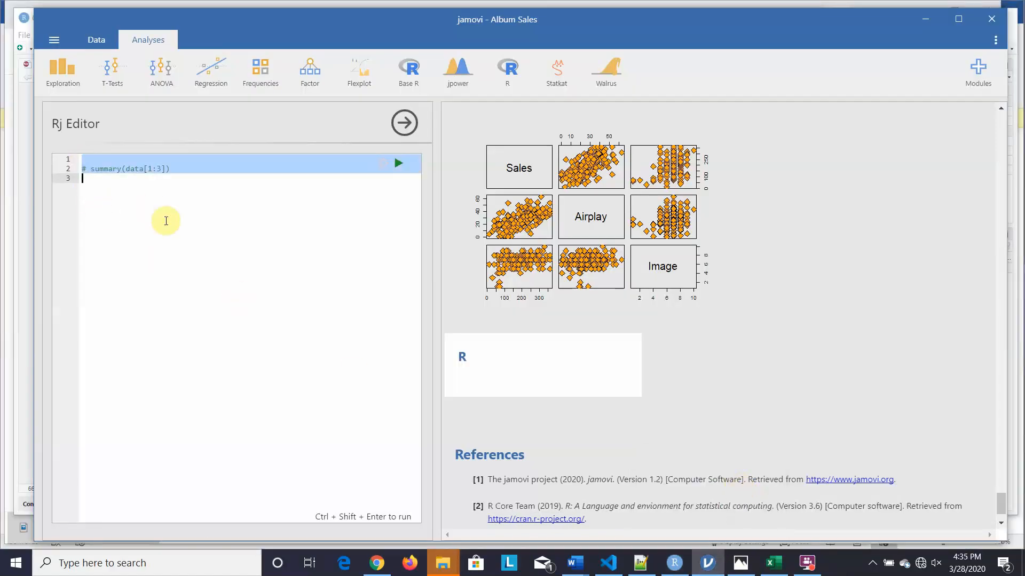
pyautogui.press('Delete')
pyautogui.hotkey('ctrl', 'v')
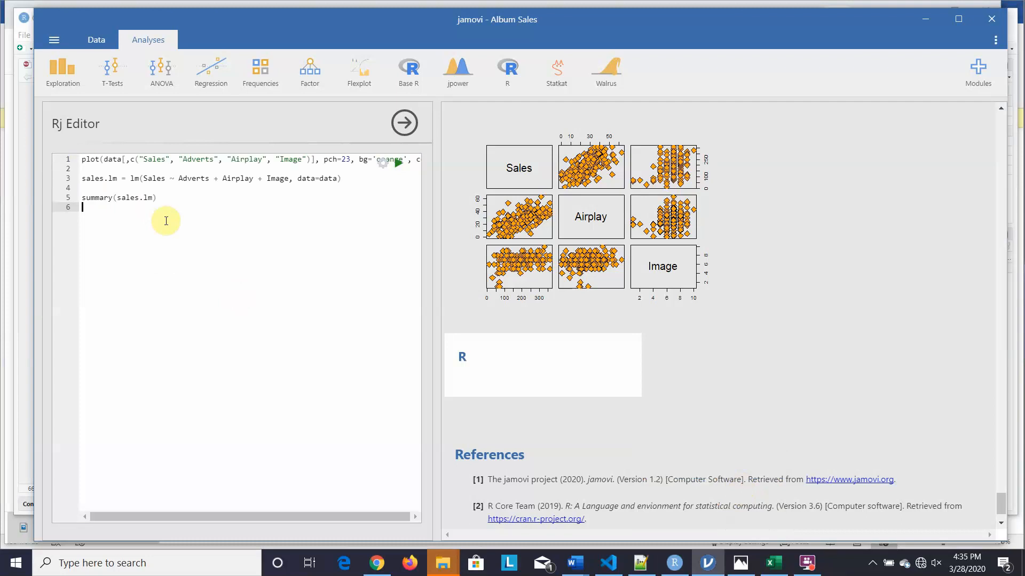
pyautogui.click(398, 164)
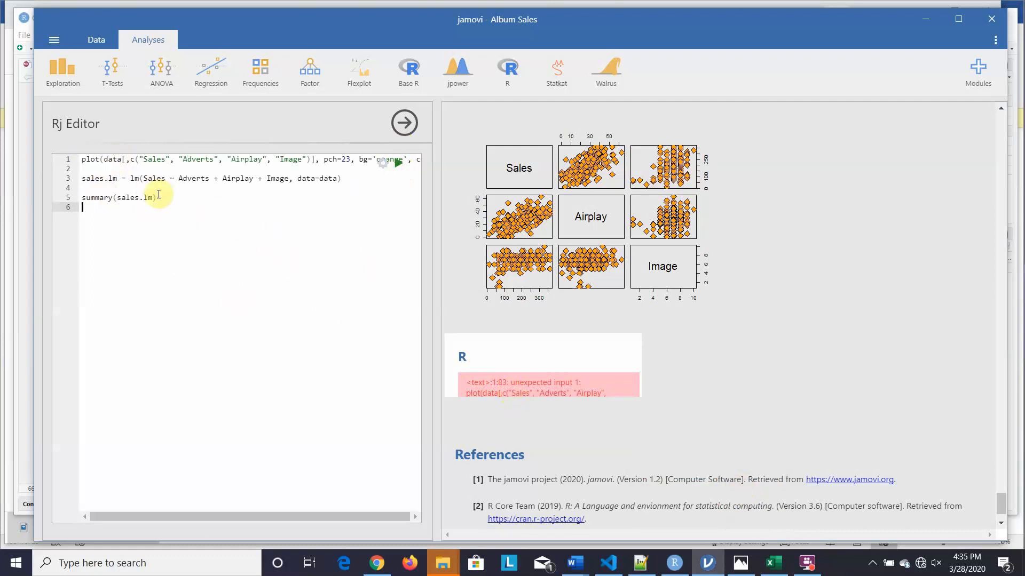
# - Trim the code down to the plot() line and rerun it to draw the orange scatterplot matrix
pyautogui.press('BackSpace')
pyautogui.press('BackSpace')
pyautogui.press('BackSpace')
pyautogui.press('BackSpace')
pyautogui.press('BackSpace')
pyautogui.press('BackSpace')
pyautogui.press('BackSpace')
pyautogui.press('BackSpace')
pyautogui.press('BackSpace')
pyautogui.press('BackSpace')
pyautogui.press('BackSpace')
pyautogui.press('BackSpace')
pyautogui.press('BackSpace')
pyautogui.press('BackSpace')
pyautogui.press('BackSpace')
pyautogui.press('BackSpace')
pyautogui.press('BackSpace')
pyautogui.press('BackSpace')
pyautogui.press('BackSpace')
pyautogui.press('BackSpace')
pyautogui.press('BackSpace')
pyautogui.press('BackSpace')
pyautogui.press('BackSpace')
pyautogui.press('BackSpace')
pyautogui.press('BackSpace')
pyautogui.press('BackSpace')
pyautogui.press('BackSpace')
pyautogui.press('BackSpace')
pyautogui.press('BackSpace')
pyautogui.press('BackSpace')
pyautogui.press('BackSpace')
pyautogui.press('BackSpace')
pyautogui.press('BackSpace')
pyautogui.press('BackSpace')
pyautogui.press('BackSpace')
pyautogui.press('BackSpace')
pyautogui.press('BackSpace')
pyautogui.press('BackSpace')
pyautogui.press('BackSpace')
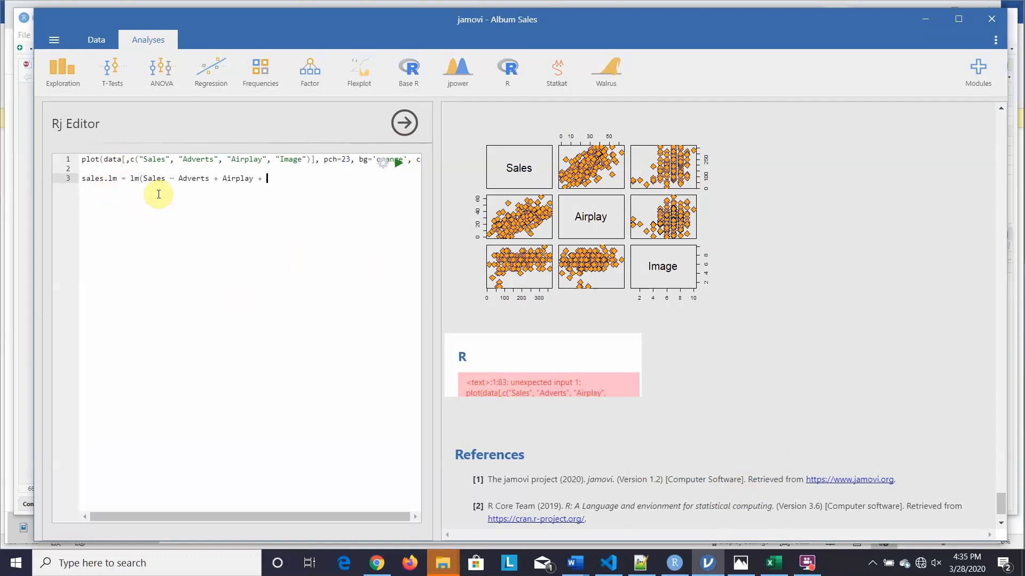
pyautogui.press('BackSpace')
pyautogui.press('BackSpace')
pyautogui.press('BackSpace')
pyautogui.press('BackSpace')
pyautogui.press('BackSpace')
pyautogui.press('BackSpace')
pyautogui.press('BackSpace')
pyautogui.press('BackSpace')
pyautogui.press('BackSpace')
pyautogui.press('BackSpace')
pyautogui.press('BackSpace')
pyautogui.press('BackSpace')
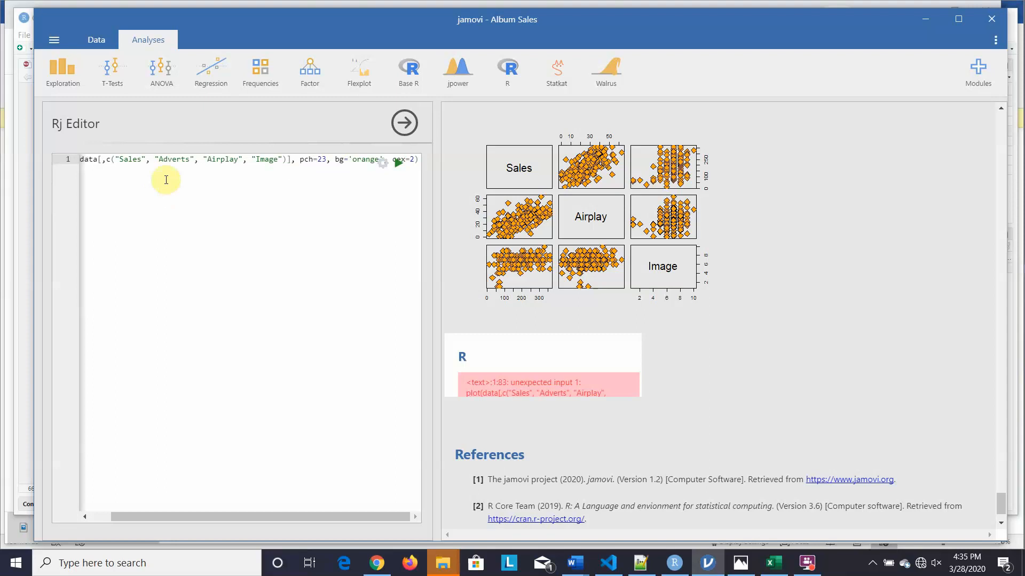
pyautogui.press('Return')
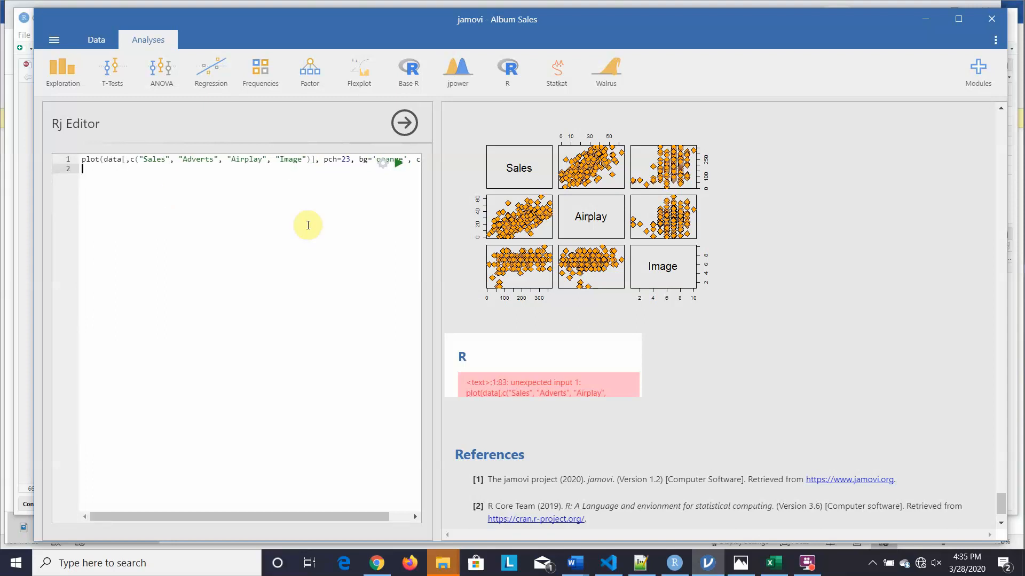
pyautogui.click(399, 162)
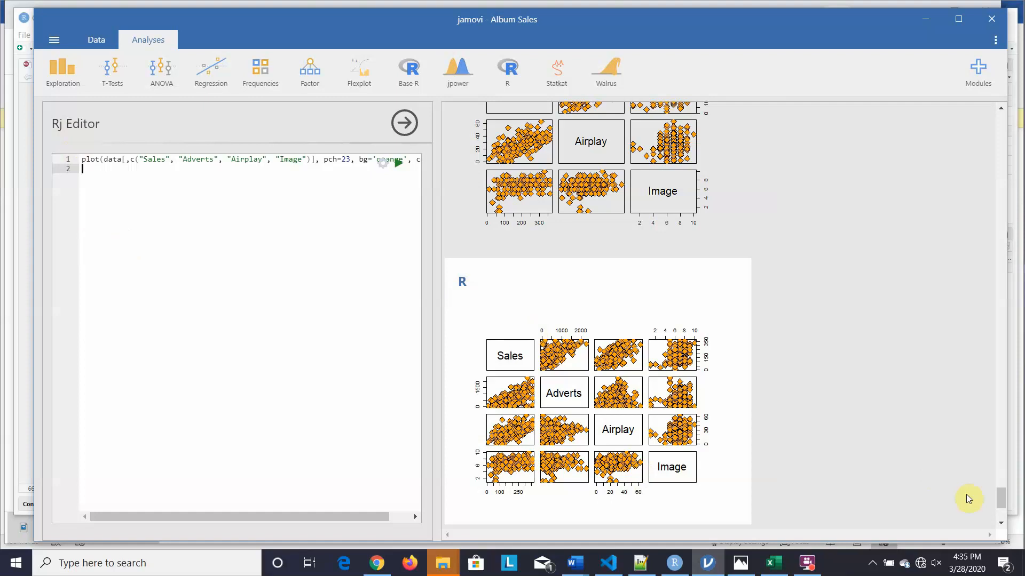
pyautogui.moveTo(674, 566)
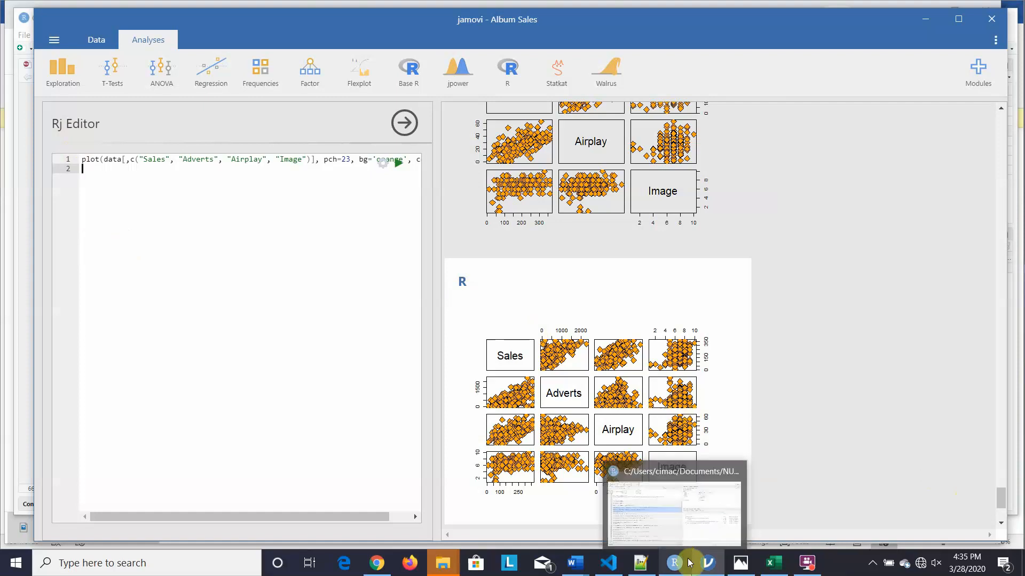
# - Switch to RStudio and scroll up to the jmvconnect setup chunk
pyautogui.click(660, 531)
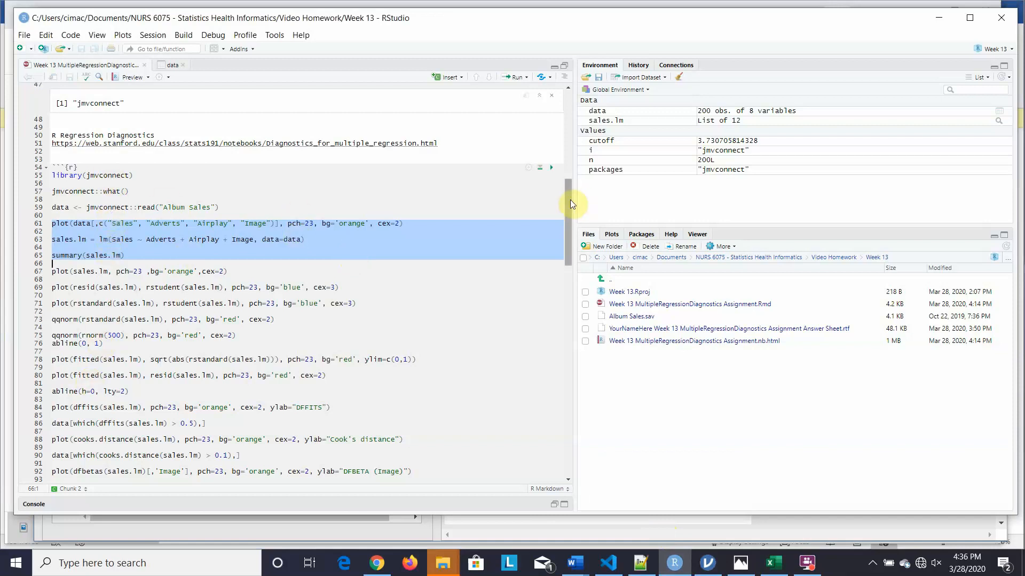
pyautogui.moveTo(569, 201); pyautogui.dragTo(563, 155)
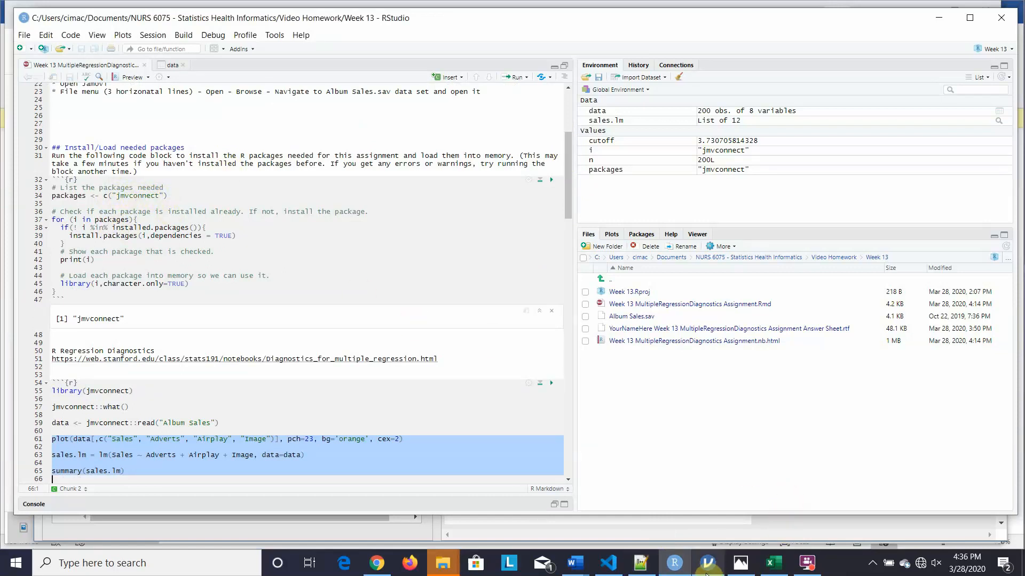
# - Rerun the package-loading chunk at line 32 so it prints "jmvconnect"
pyautogui.moveTo(710, 575)
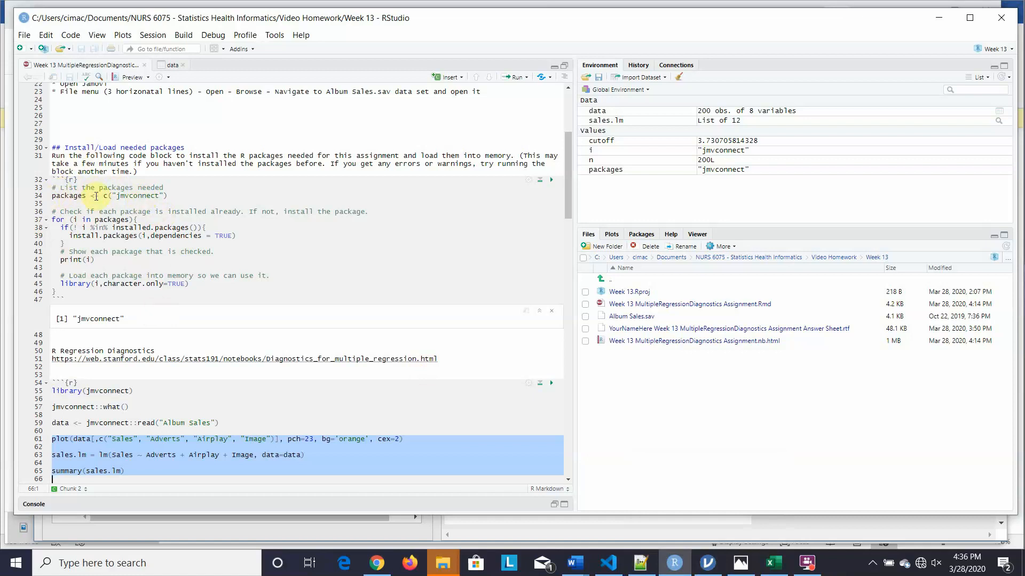
pyautogui.click(550, 184)
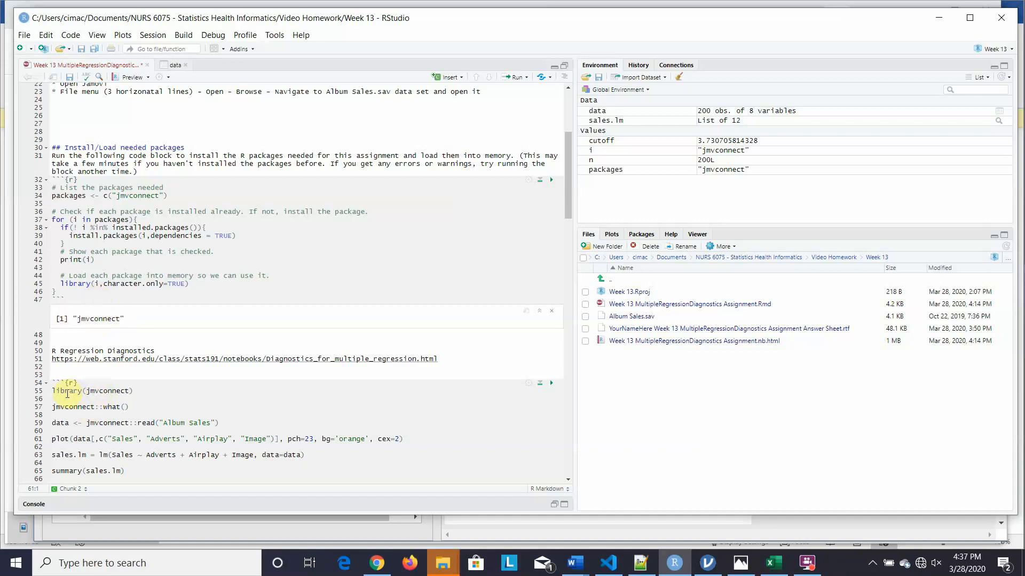
# - Run library(jmvconnect) on line 55, then place the caret on the jmvconnect::what() line
pyautogui.click(113, 392)
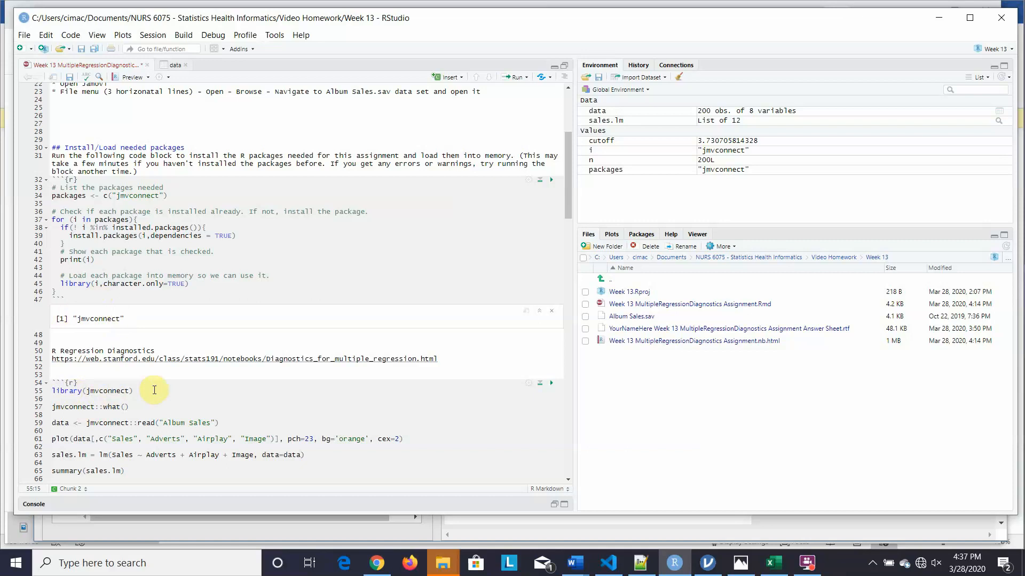
pyautogui.hotkey('ctrl', 'Return')
pyautogui.scroll(-5, 154, 390)
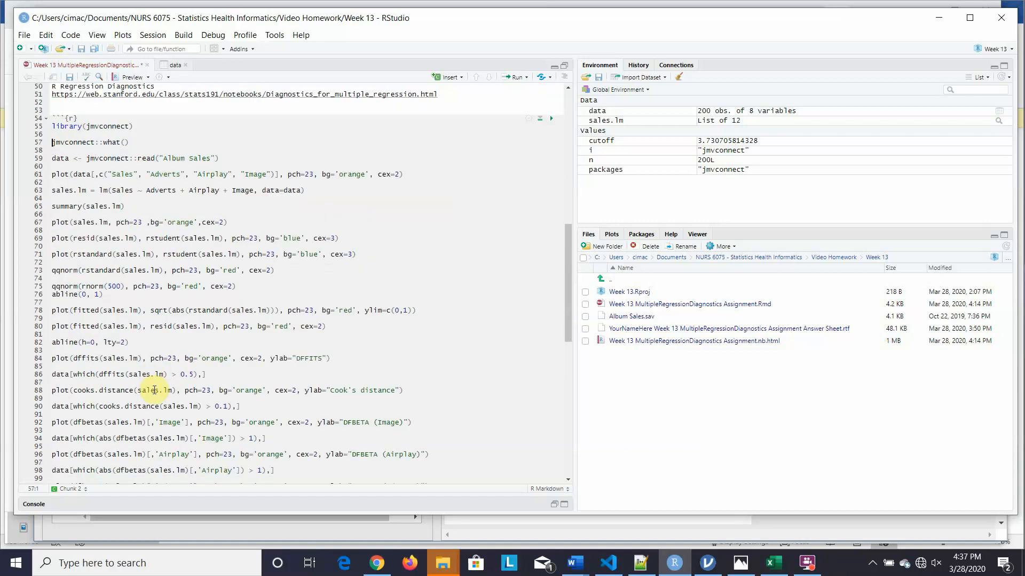
pyautogui.click(81, 142)
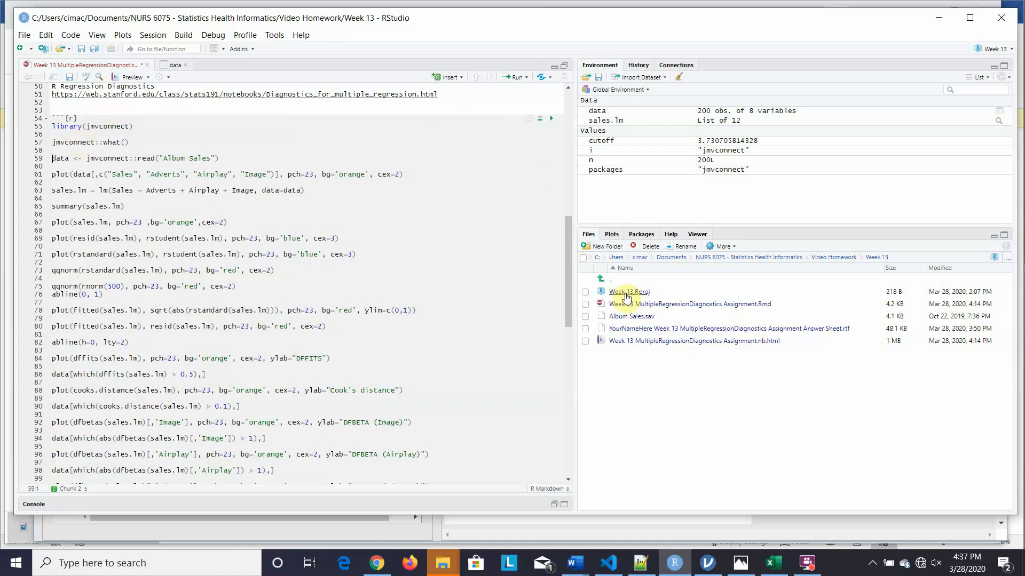
pyautogui.moveTo(567, 245); pyautogui.dragTo(551, 225)
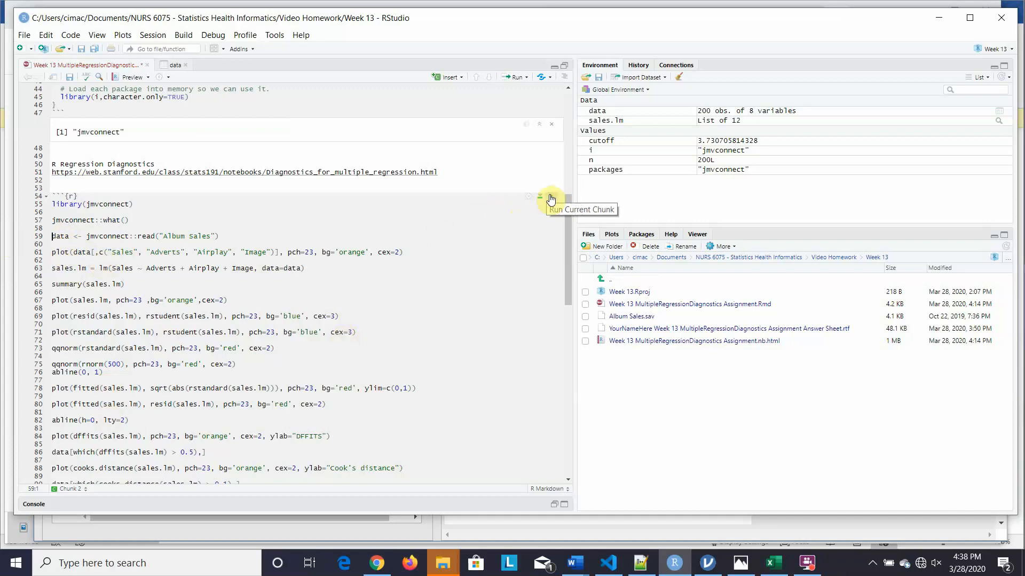
# - Run the regression chunk at line 54 and view the sales.lm summary (R² 0.6647, F 129.5)
pyautogui.click(552, 200)
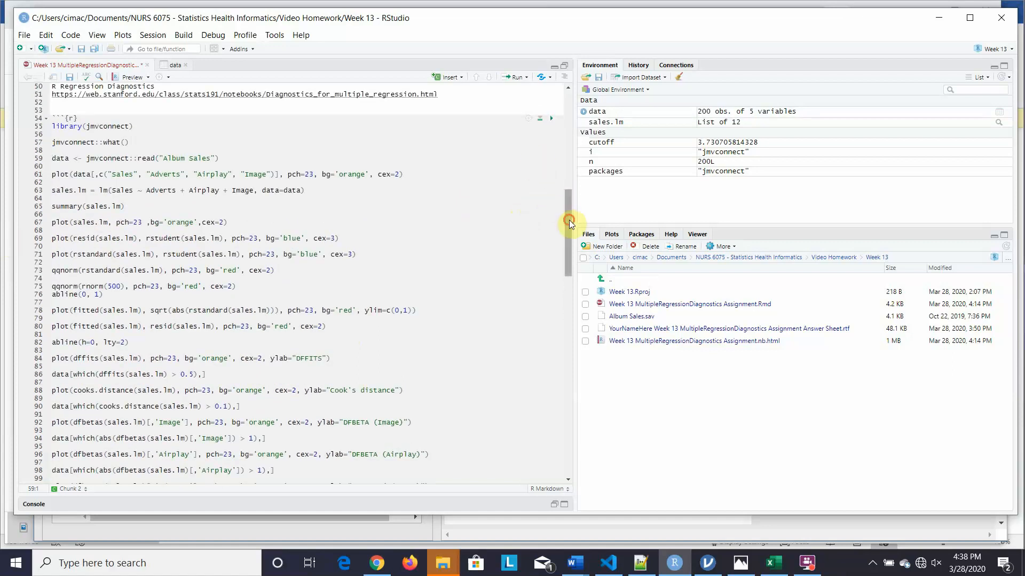
pyautogui.moveTo(569, 220); pyautogui.dragTo(569, 367)
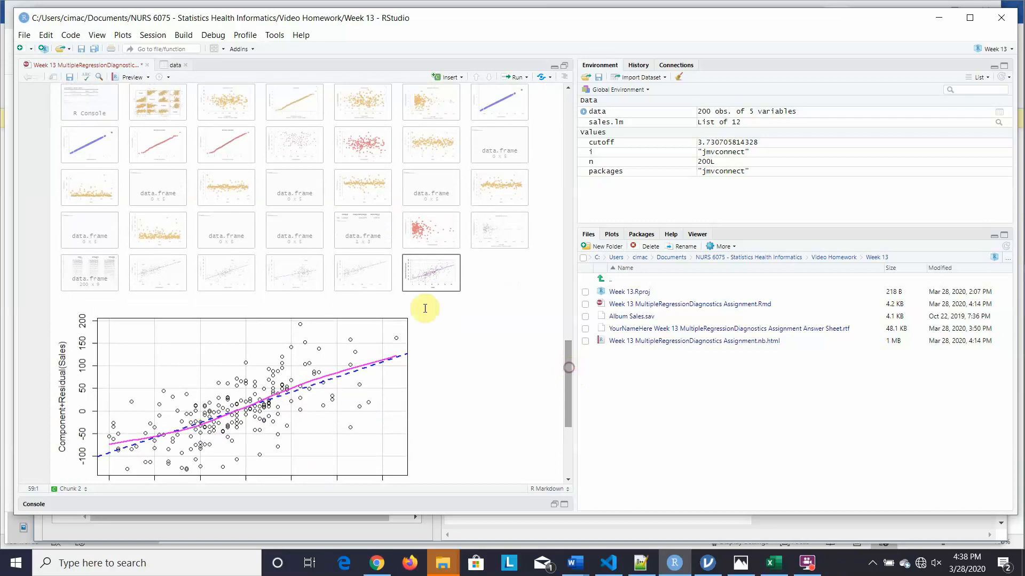
pyautogui.click(88, 100)
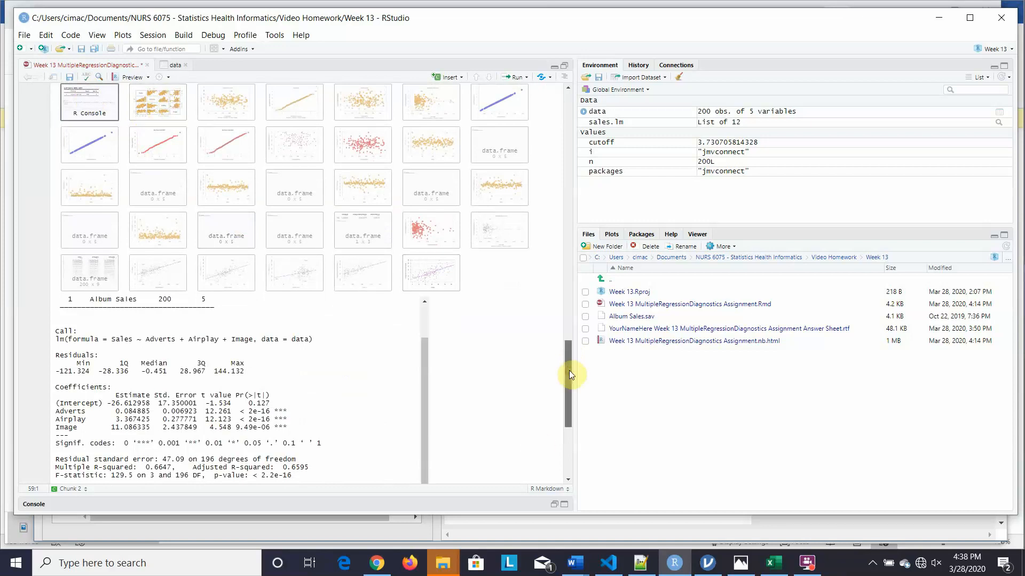
pyautogui.moveTo(569, 371); pyautogui.dragTo(545, 208)
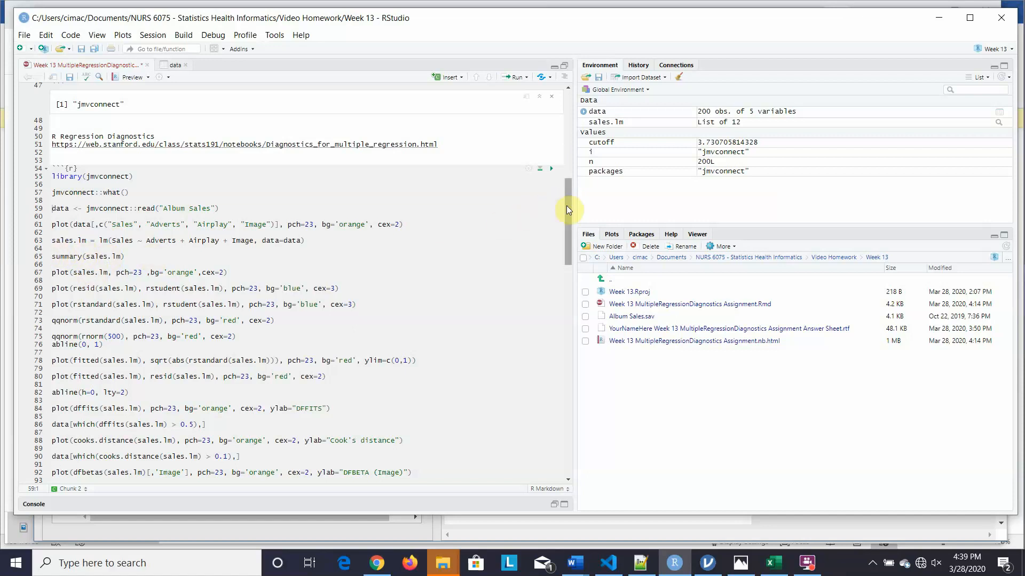
# - Scroll up to the plot thumbnails and view the pairs scatterplot matrix and Residuals vs Fitted plot
pyautogui.moveTo(565, 206); pyautogui.dragTo(565, 207)
pyautogui.moveTo(567, 213); pyautogui.dragTo(583, 354)
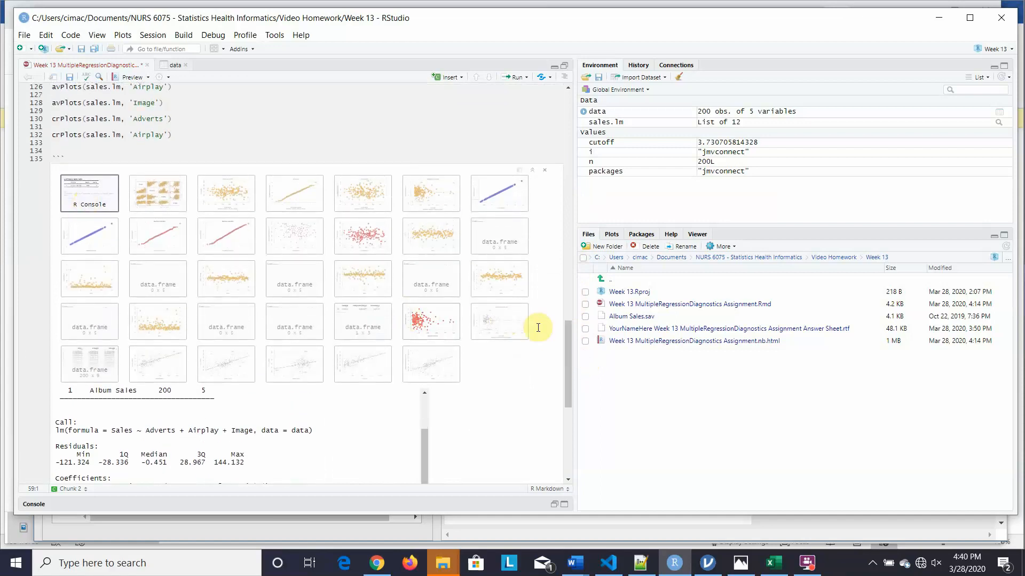
pyautogui.moveTo(568, 348); pyautogui.dragTo(569, 366)
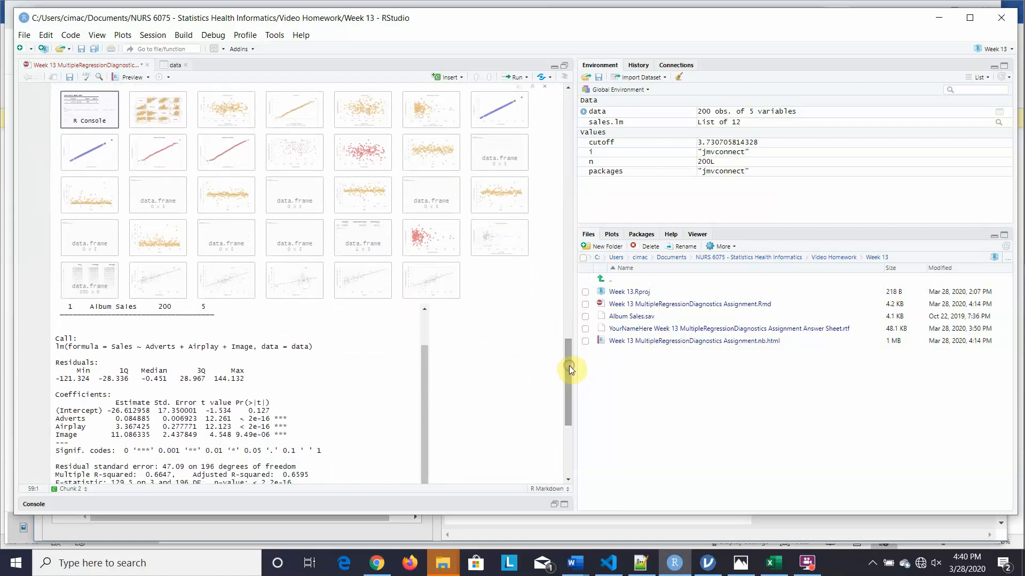
pyautogui.click(158, 114)
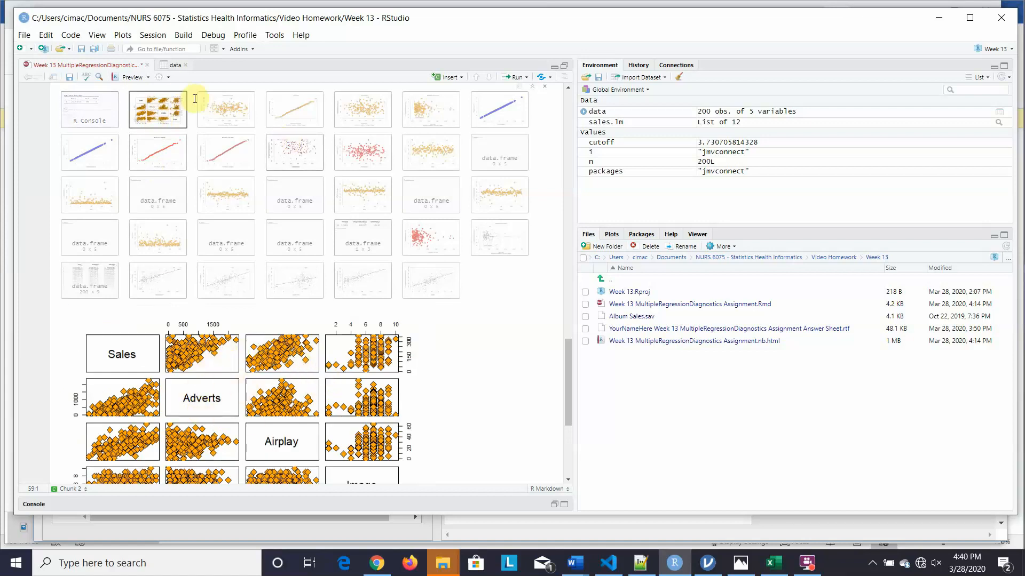
pyautogui.click(242, 115)
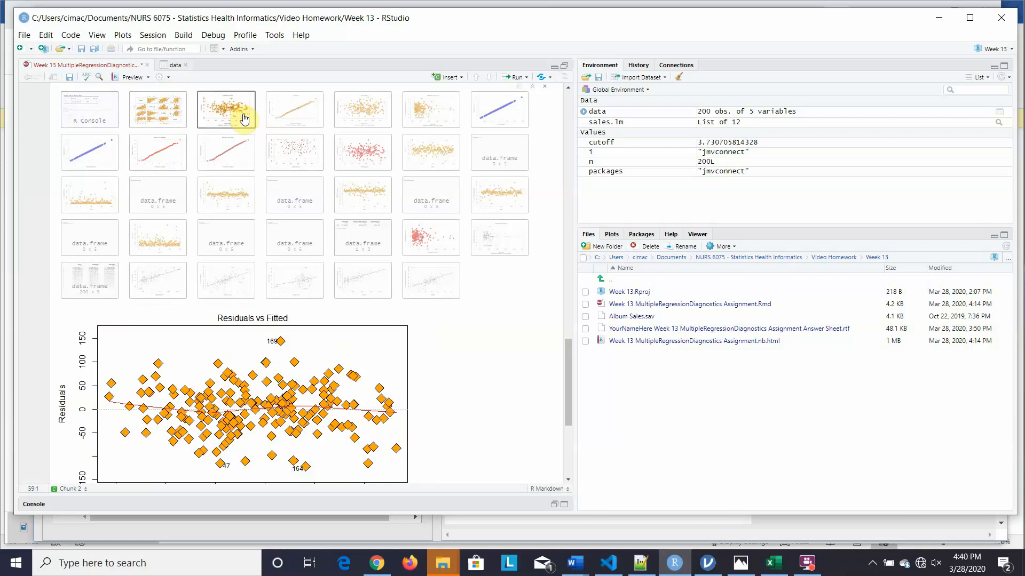
# - Return to the lm summary output and scroll to the outlier test and sales.lm influence measures
pyautogui.click(102, 111)
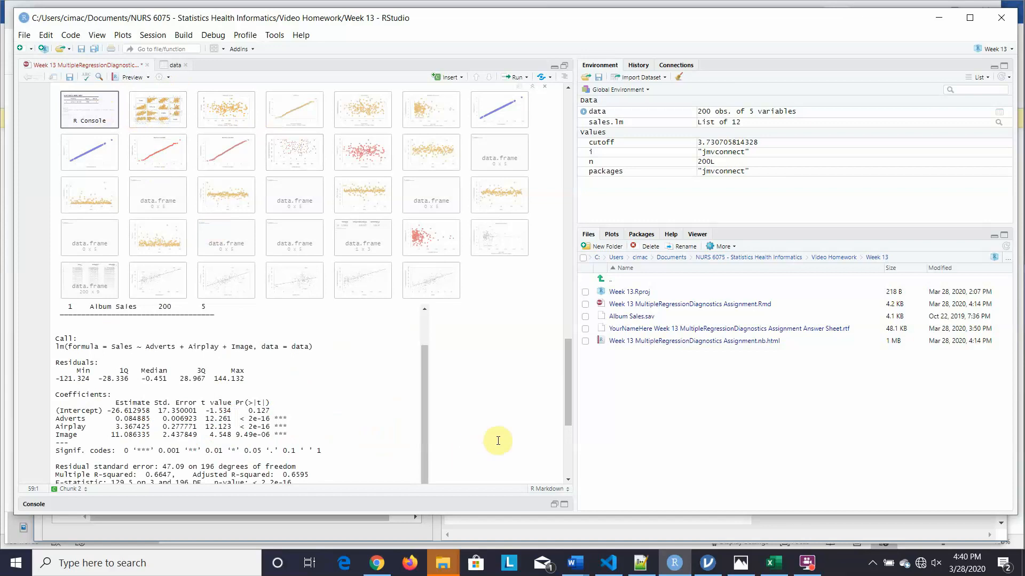
pyautogui.click(567, 387)
pyautogui.moveTo(567, 388); pyautogui.dragTo(570, 403)
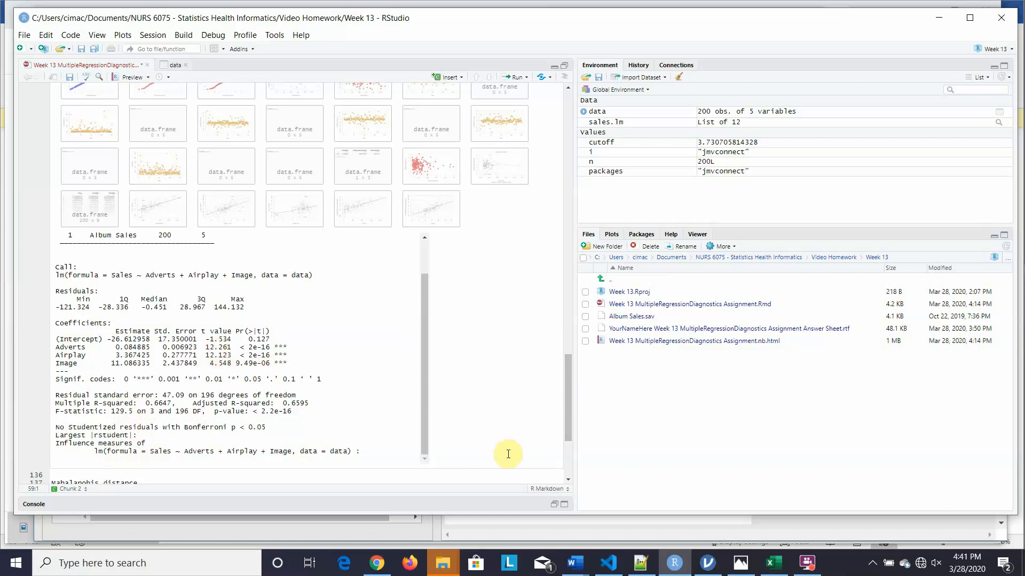
pyautogui.moveTo(567, 406); pyautogui.dragTo(569, 382)
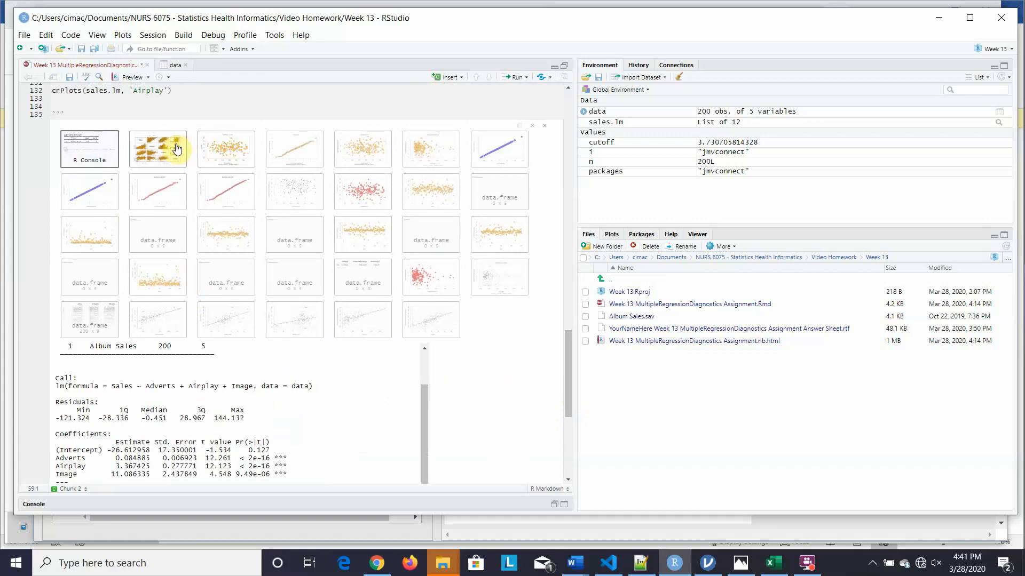
# - View the Residuals vs Fitted, Normal Q-Q and Scale-Location diagnostic plots
pyautogui.click(221, 156)
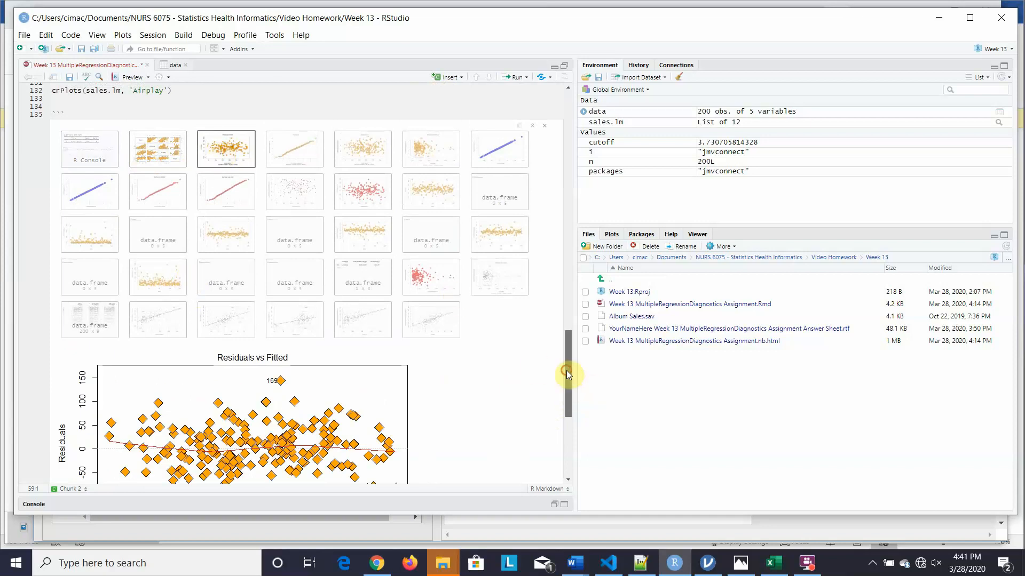
pyautogui.moveTo(567, 371)
pyautogui.mouseDown()
pyautogui.moveTo(572, 395)
pyautogui.moveTo(573, 385)
pyautogui.mouseUp()
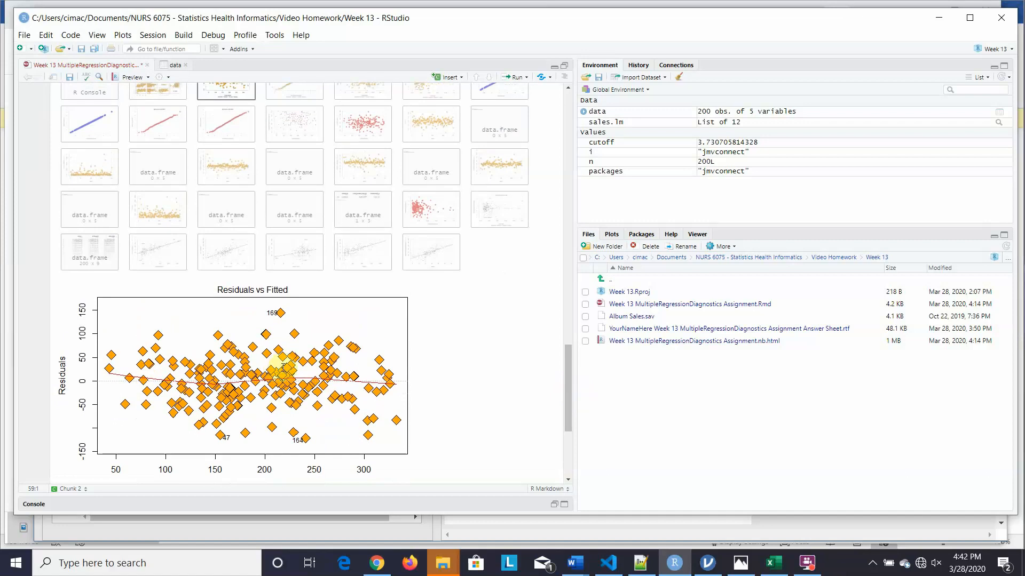
pyautogui.moveTo(565, 373); pyautogui.dragTo(566, 360)
pyautogui.click(302, 147)
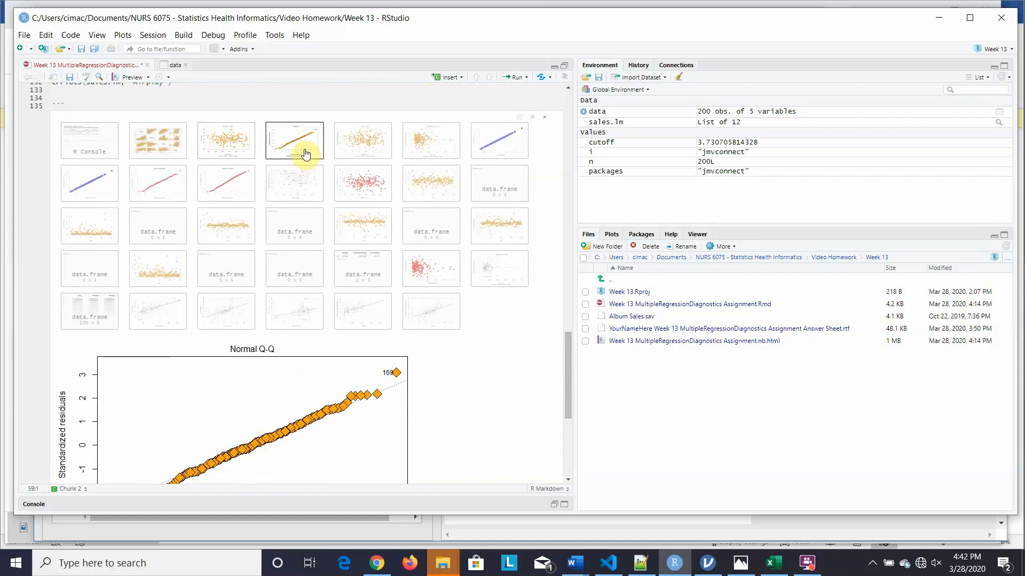
pyautogui.click(367, 144)
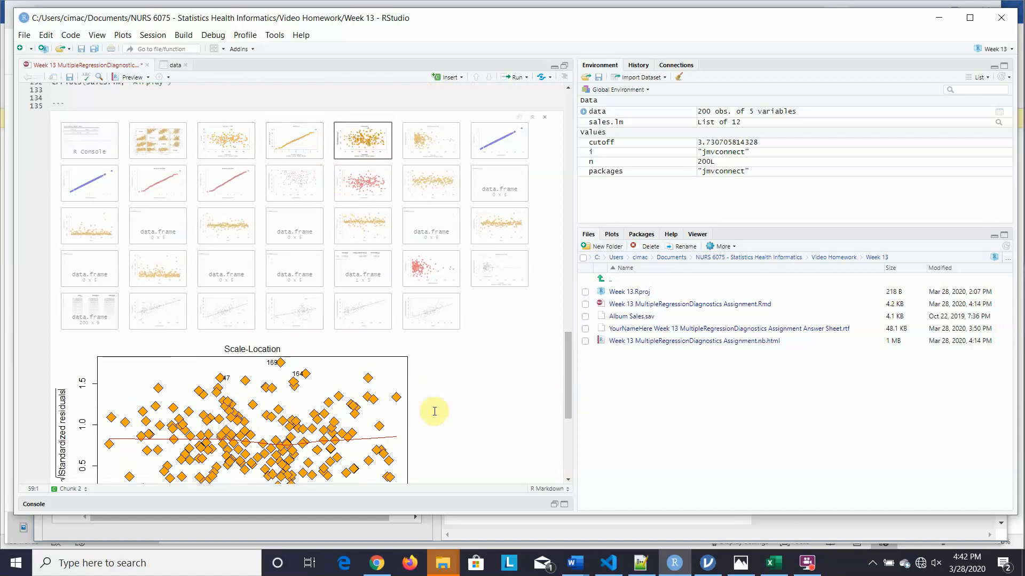
# - Show the Residuals vs Leverage plot with points 169 and 164 and cutoff 3.73, then the rstudent plot
pyautogui.click(568, 361)
pyautogui.moveTo(569, 361); pyautogui.dragTo(569, 380)
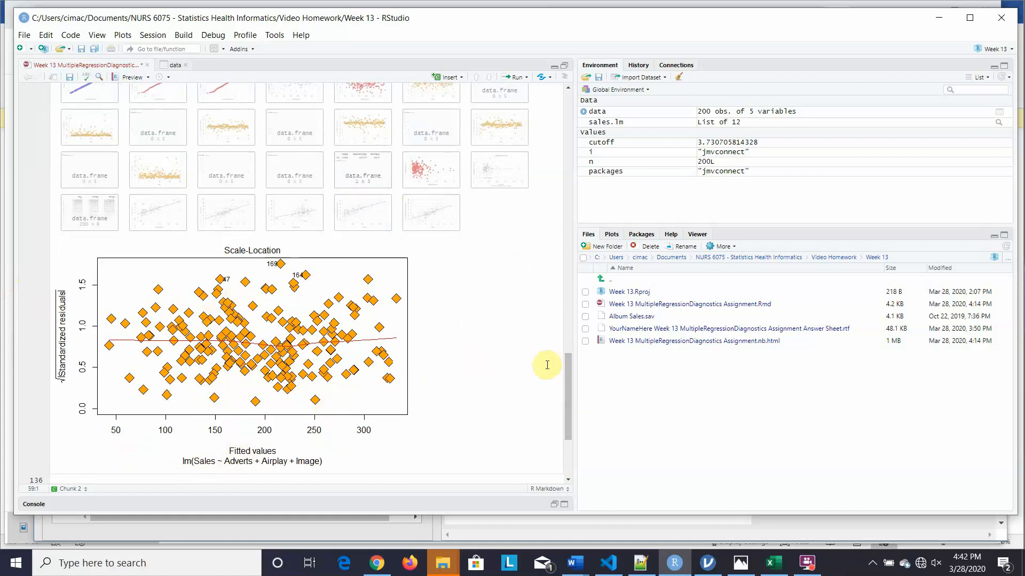
pyautogui.moveTo(568, 374); pyautogui.dragTo(568, 363)
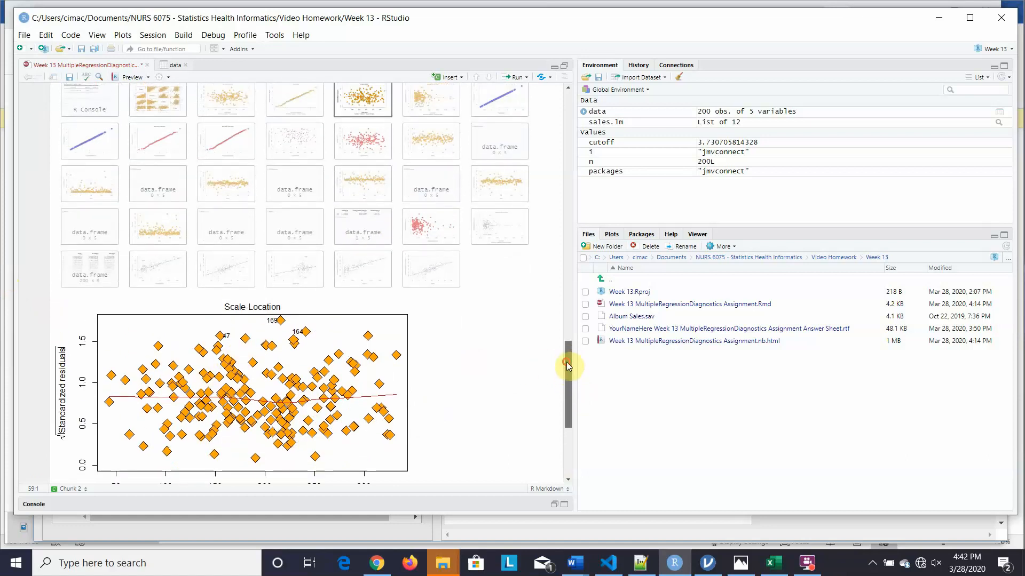
pyautogui.click(425, 100)
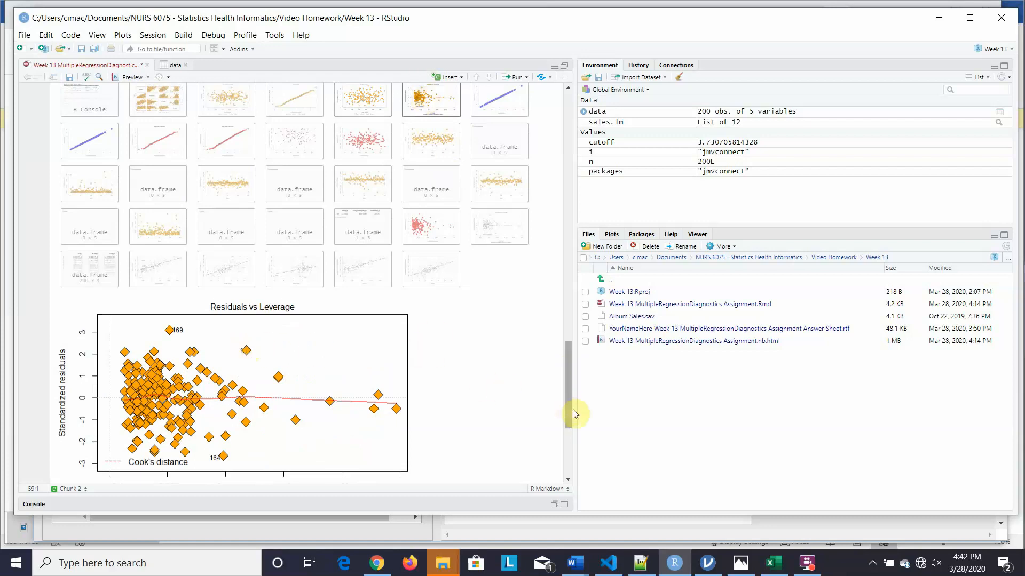
pyautogui.moveTo(566, 398); pyautogui.dragTo(566, 411)
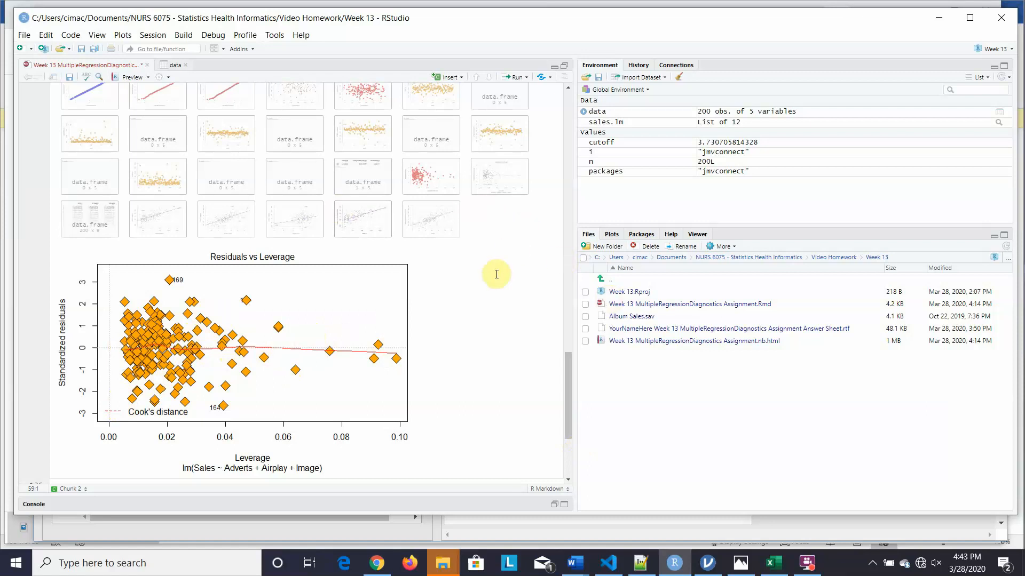
pyautogui.moveTo(568, 378); pyautogui.dragTo(566, 362)
pyautogui.click(495, 140)
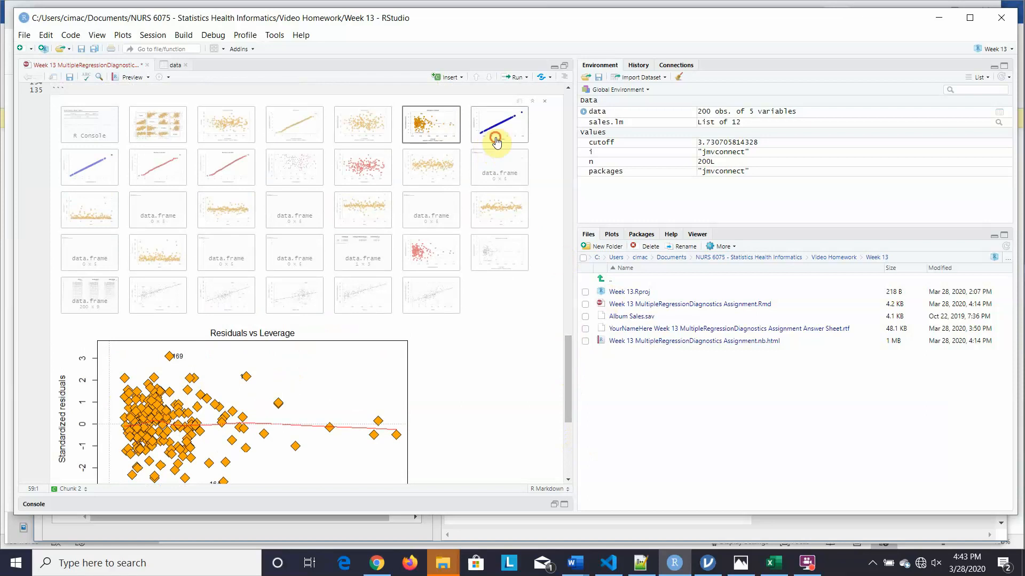
# - Step through the rstudent line, red Normal Q-Q, sqrt(abs(rstandard)) and resid(sales.lm) vs fitted plots
pyautogui.click(96, 180)
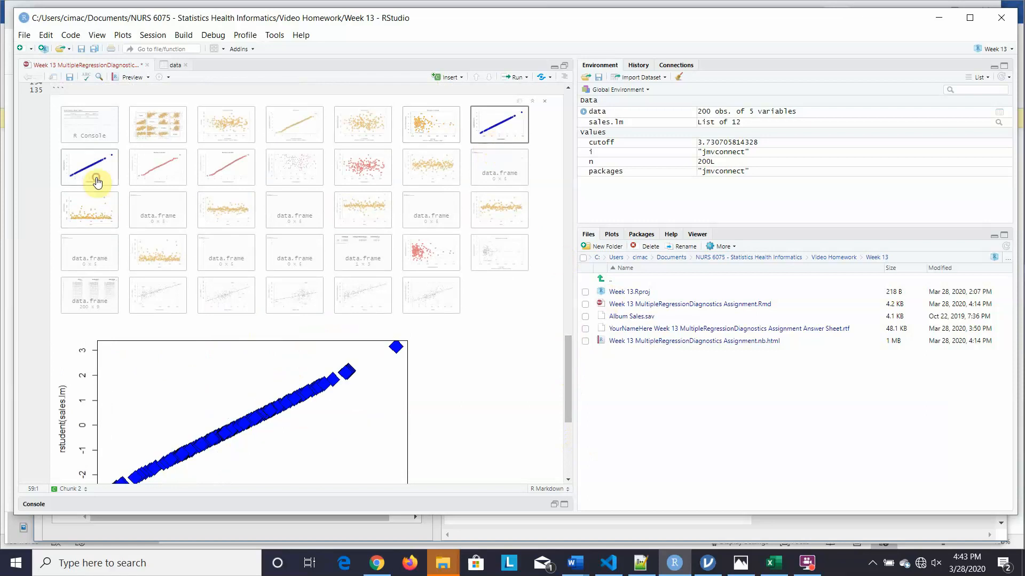
pyautogui.click(152, 178)
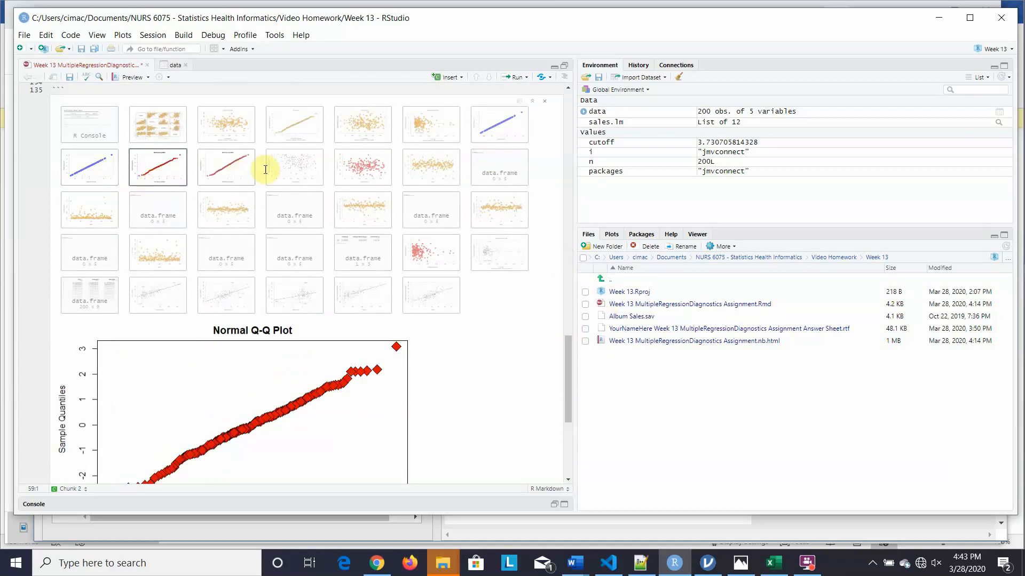
pyautogui.click(286, 171)
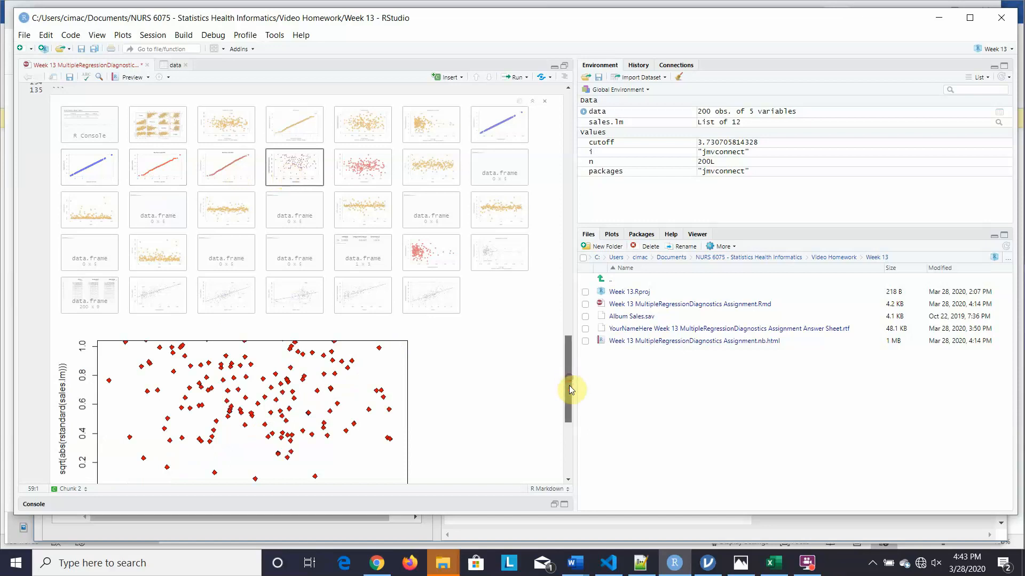
pyautogui.moveTo(570, 390); pyautogui.dragTo(571, 405)
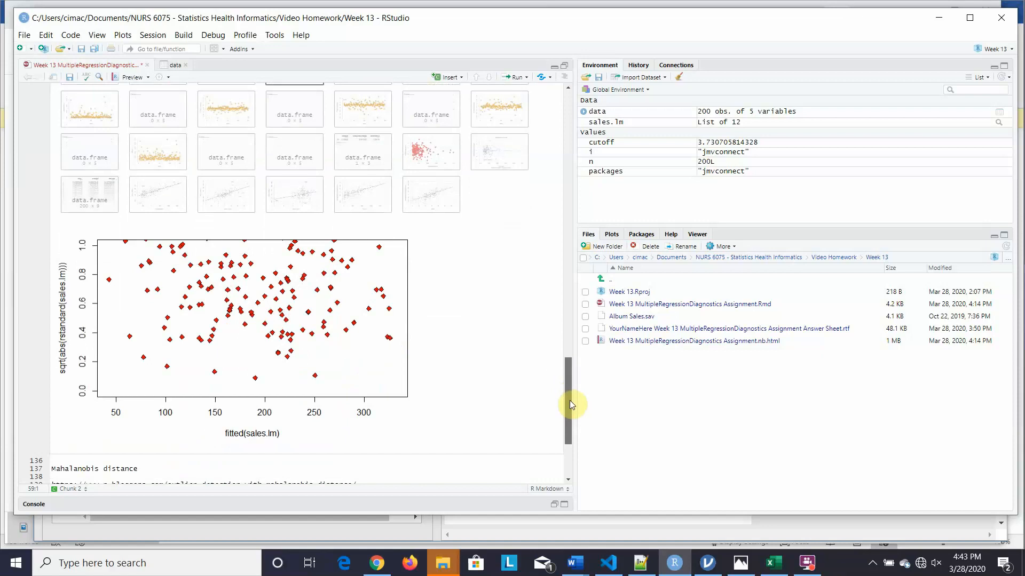
pyautogui.moveTo(569, 400); pyautogui.dragTo(567, 379)
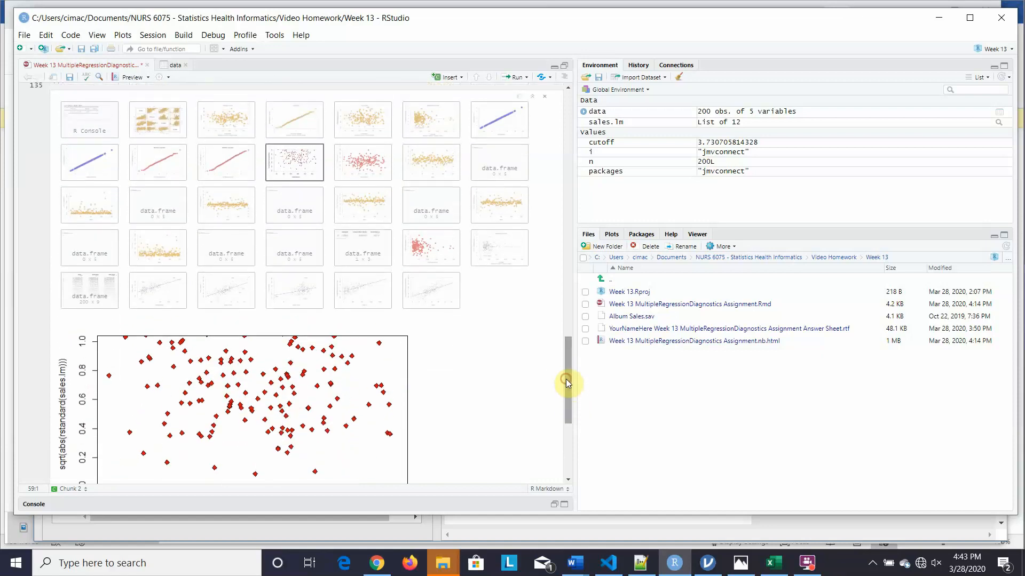
pyautogui.click(357, 175)
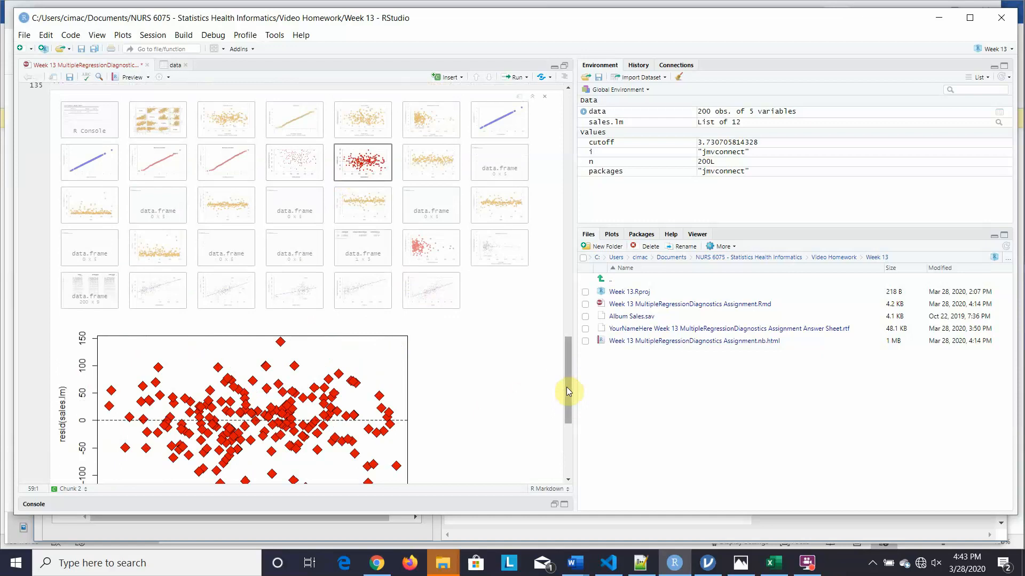
pyautogui.moveTo(566, 386)
pyautogui.mouseDown()
pyautogui.moveTo(566, 408)
pyautogui.moveTo(567, 380)
pyautogui.mouseUp()
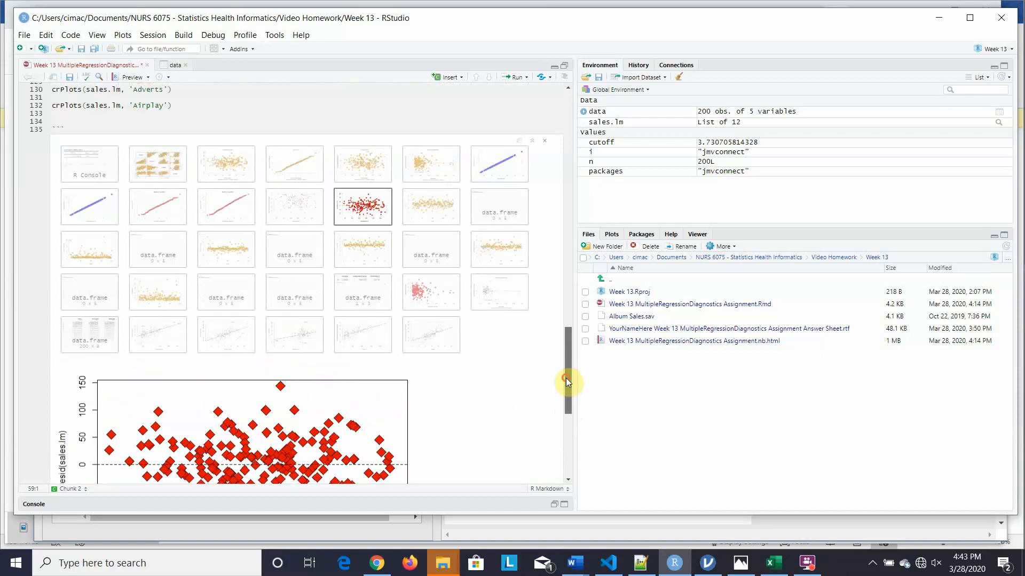
# - View the DFFITS plot, the 0-row data frame, and the orange Cook's distance by Index plot
pyautogui.click(431, 209)
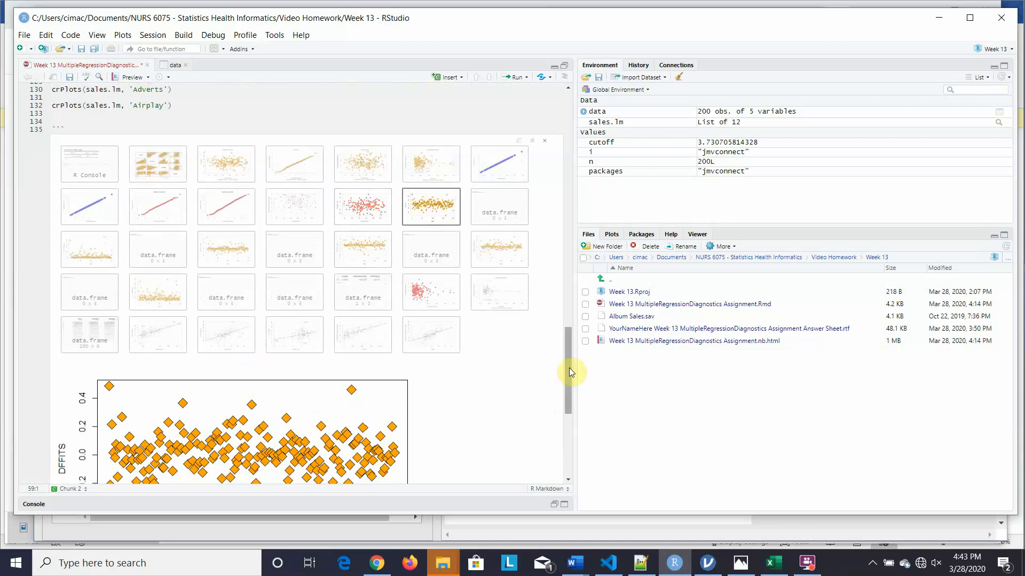
pyautogui.moveTo(569, 368); pyautogui.dragTo(570, 402)
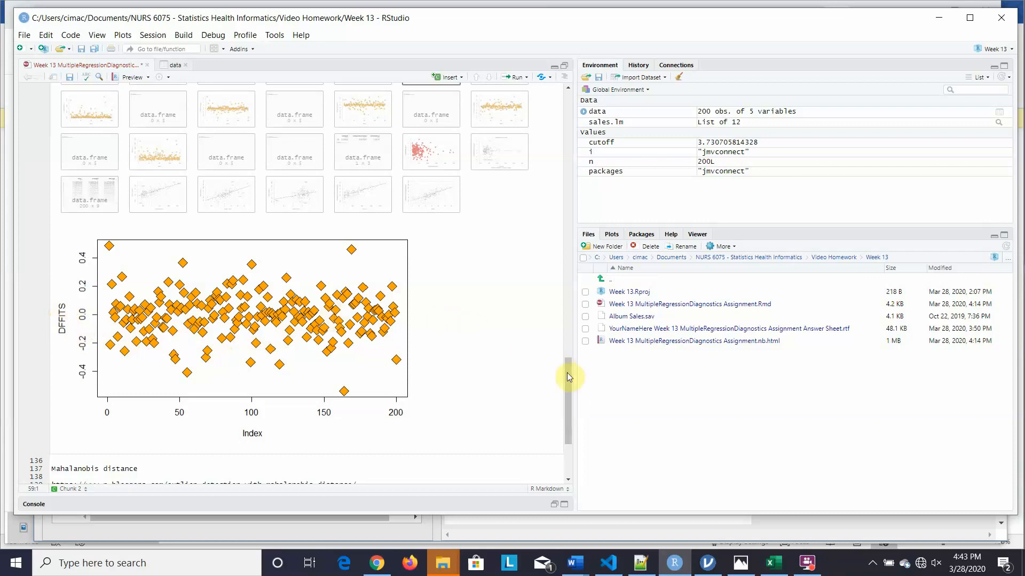
pyautogui.moveTo(569, 376); pyautogui.dragTo(566, 361)
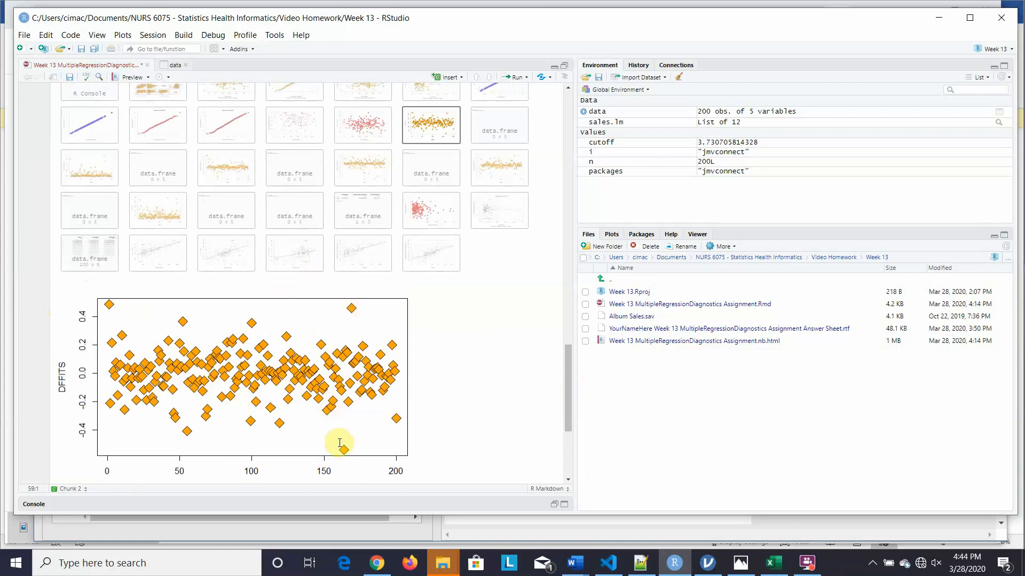
pyautogui.click(499, 131)
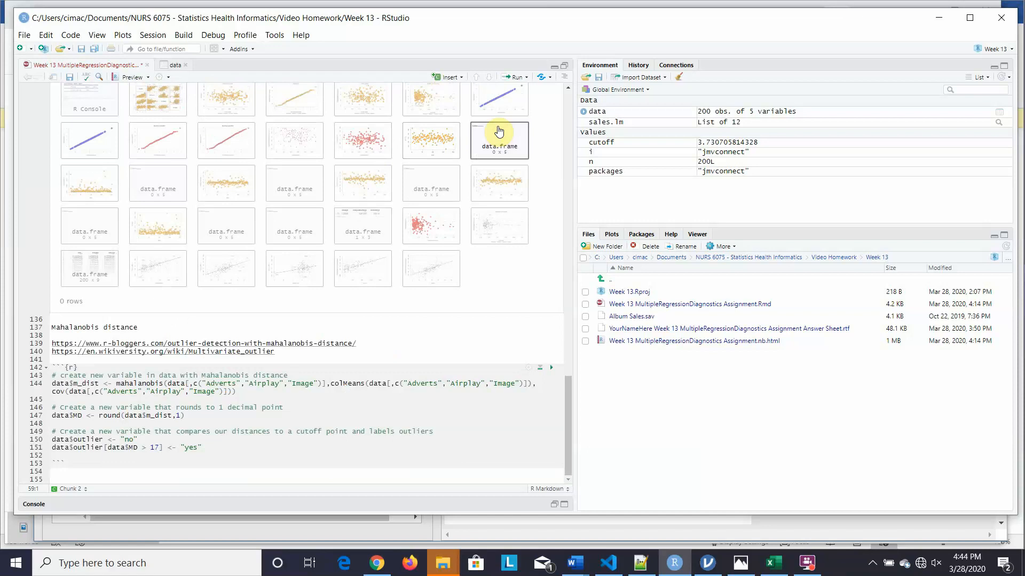
pyautogui.click(81, 196)
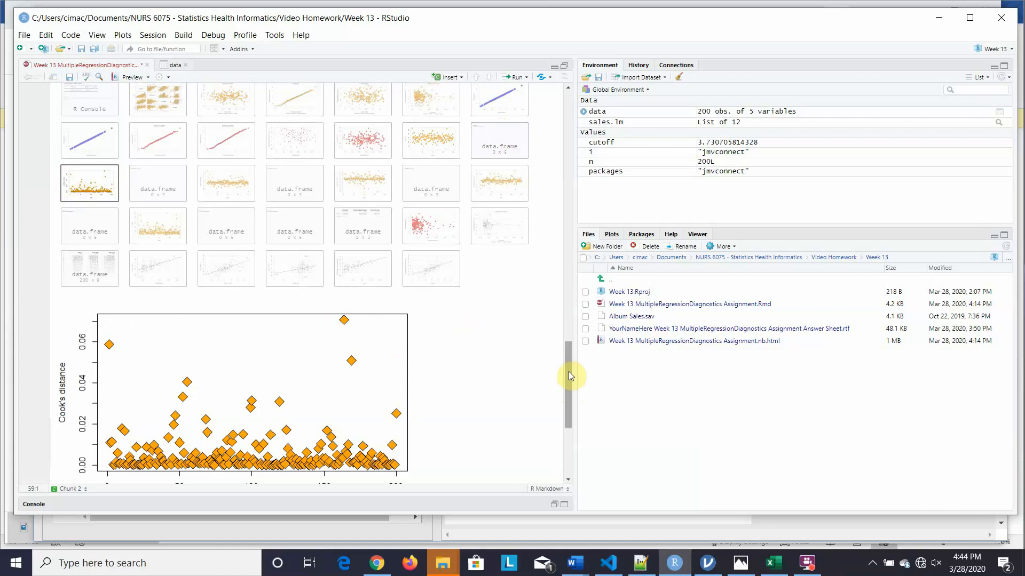
pyautogui.moveTo(568, 371); pyautogui.dragTo(568, 383)
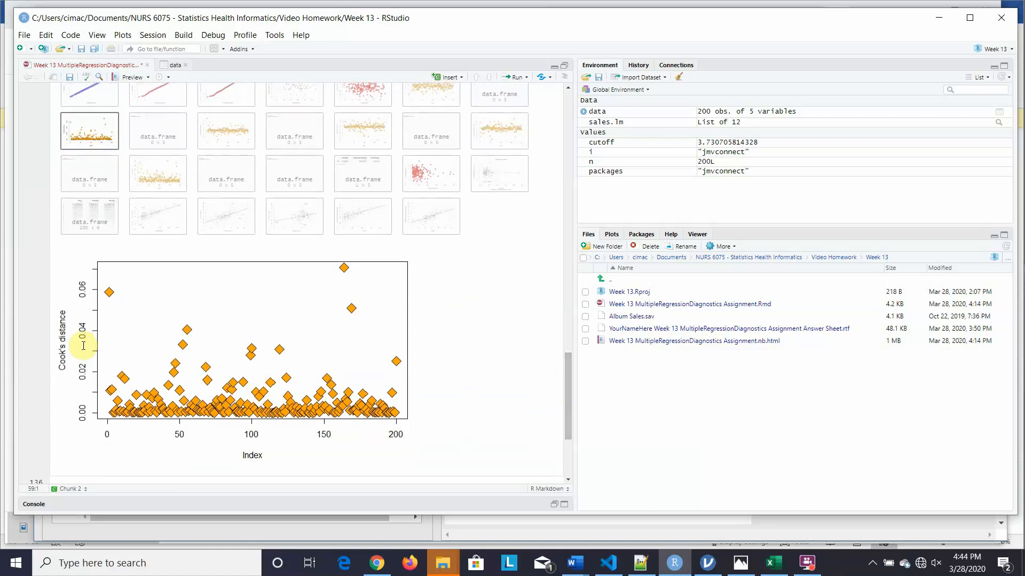
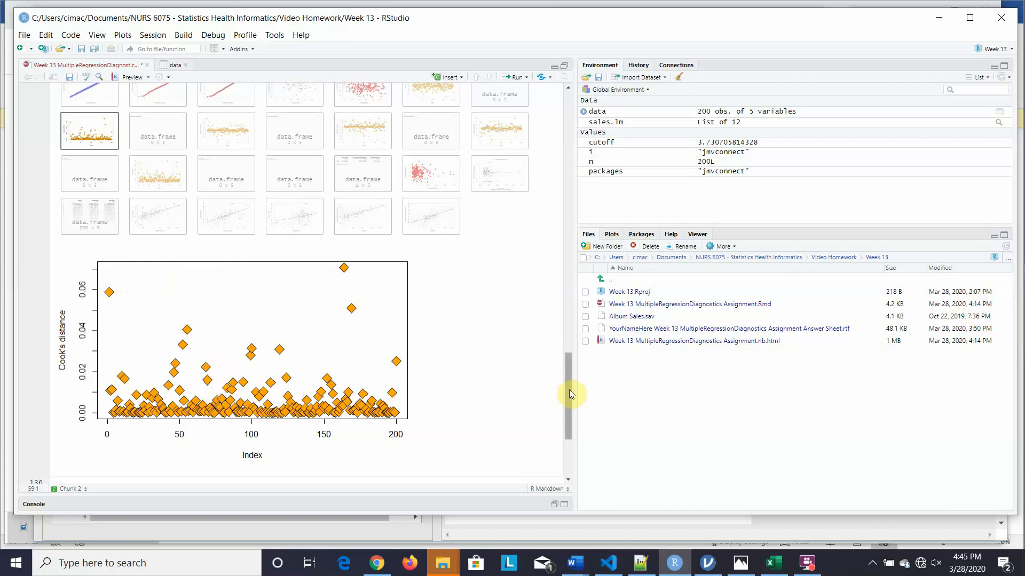
# - Show the DFBETA (Image) versus Index plot across the sales model's 200 observations
pyautogui.moveTo(568, 389); pyautogui.dragTo(567, 379)
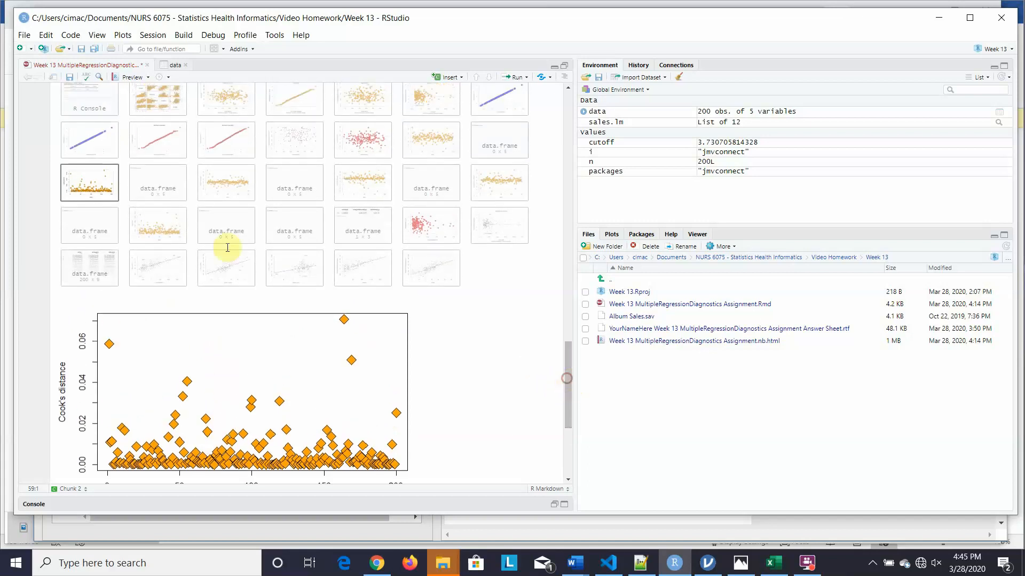
pyautogui.click(227, 183)
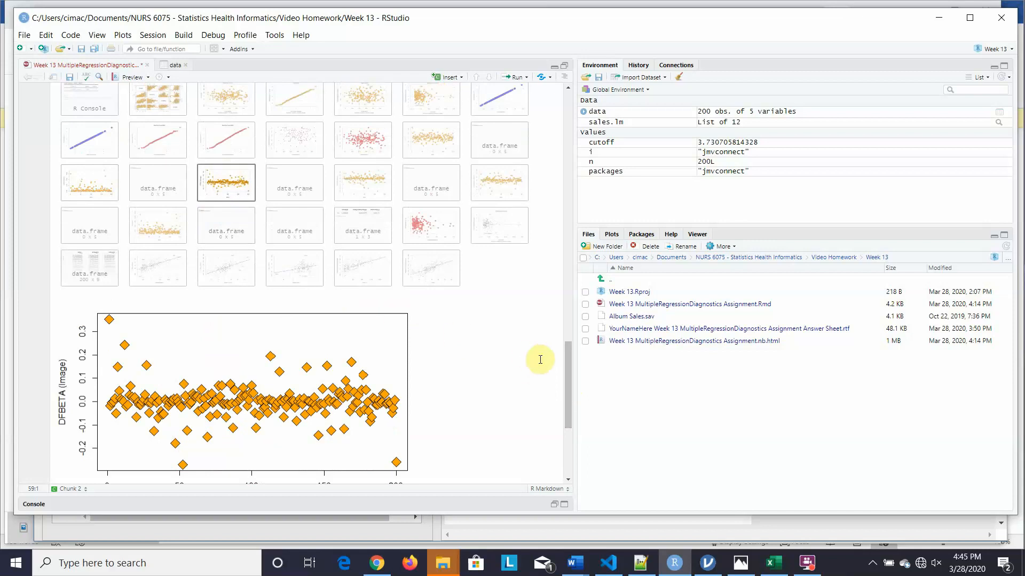
pyautogui.moveTo(568, 371)
pyautogui.mouseDown()
pyautogui.moveTo(569, 388)
pyautogui.moveTo(568, 380)
pyautogui.mouseUp()
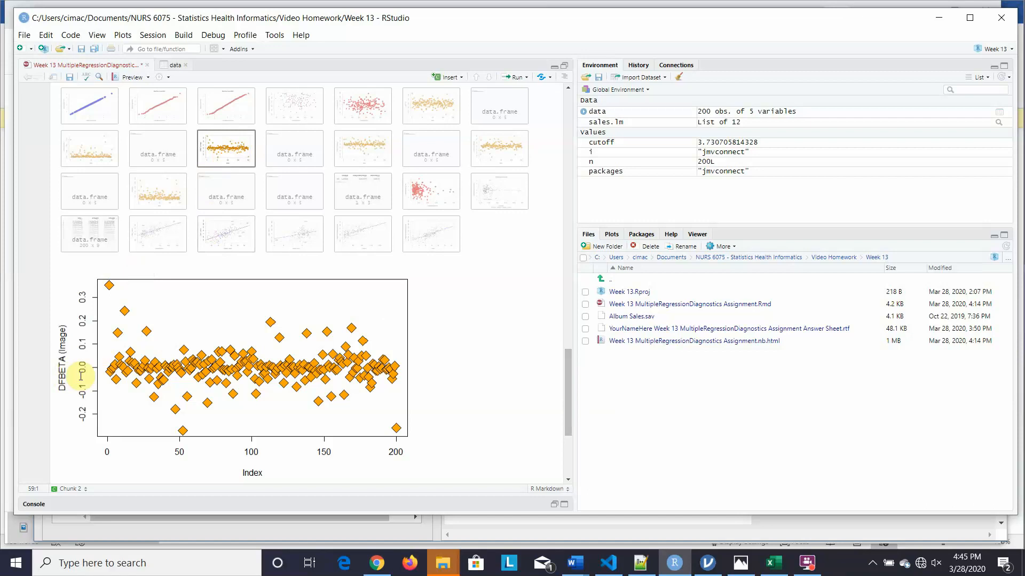
# - Step through the DFBETA plots for Airplay and Adverts, ending on the hat values plot
pyautogui.click(363, 147)
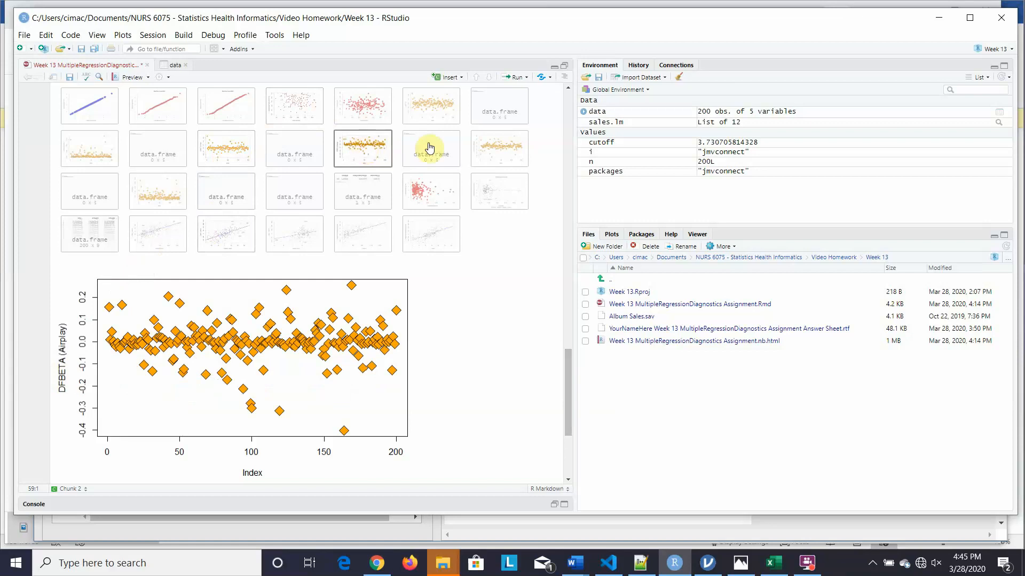
pyautogui.click(491, 149)
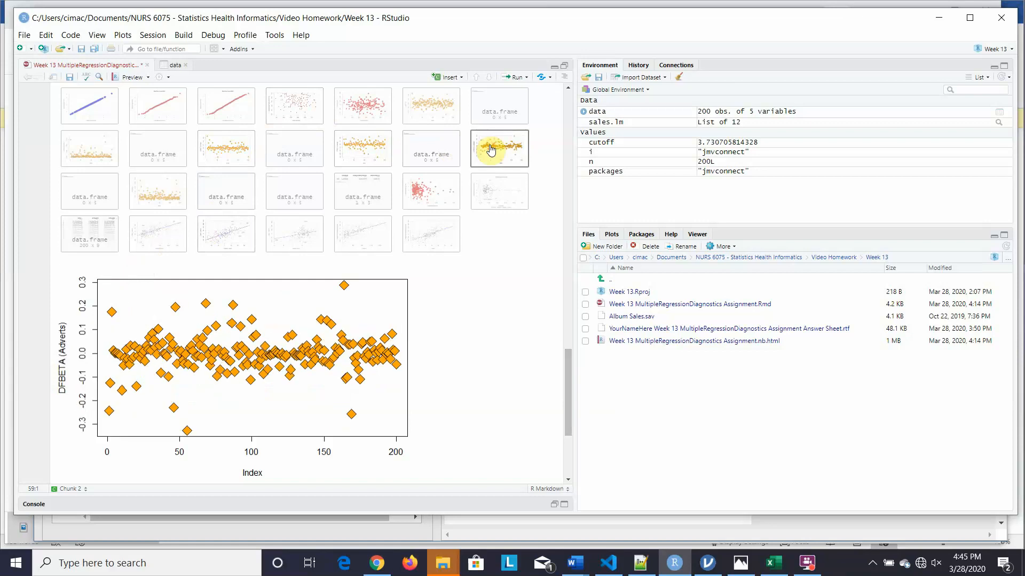
pyautogui.click(136, 196)
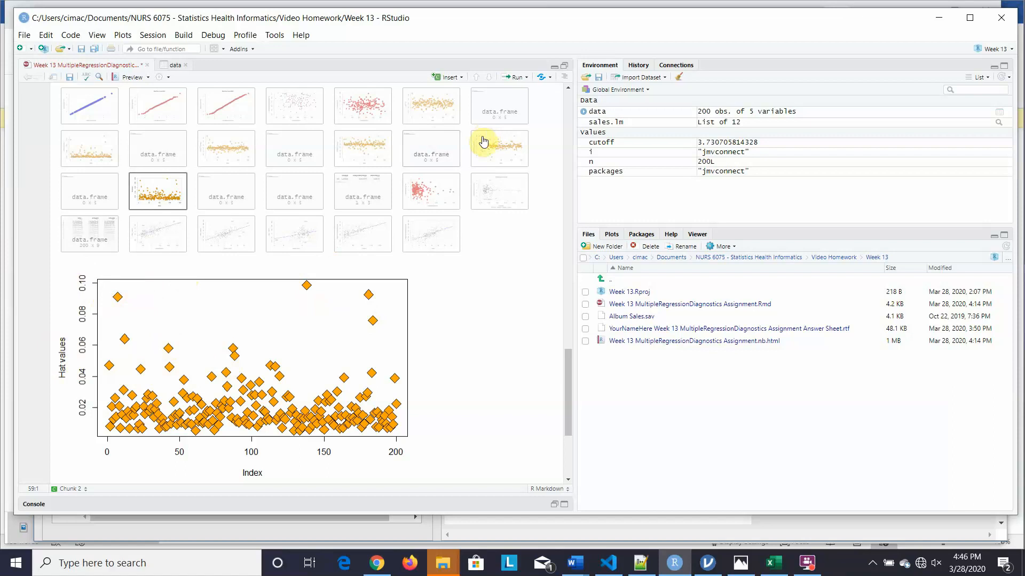
# - View rstandard vs hatvalues and Residuals vs Leverage, then the Adverts | others added-variable plot
pyautogui.click(438, 199)
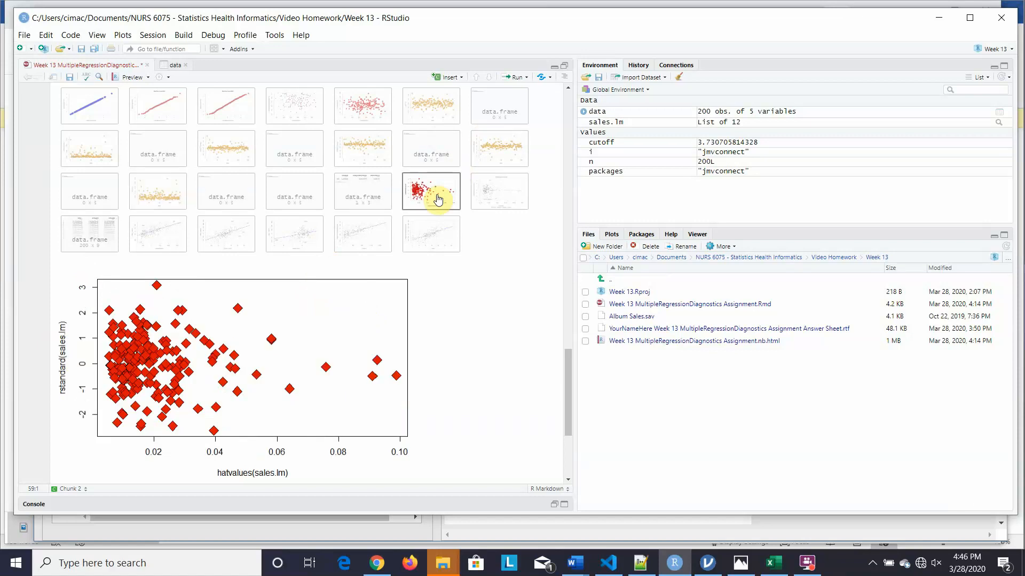
pyautogui.click(493, 199)
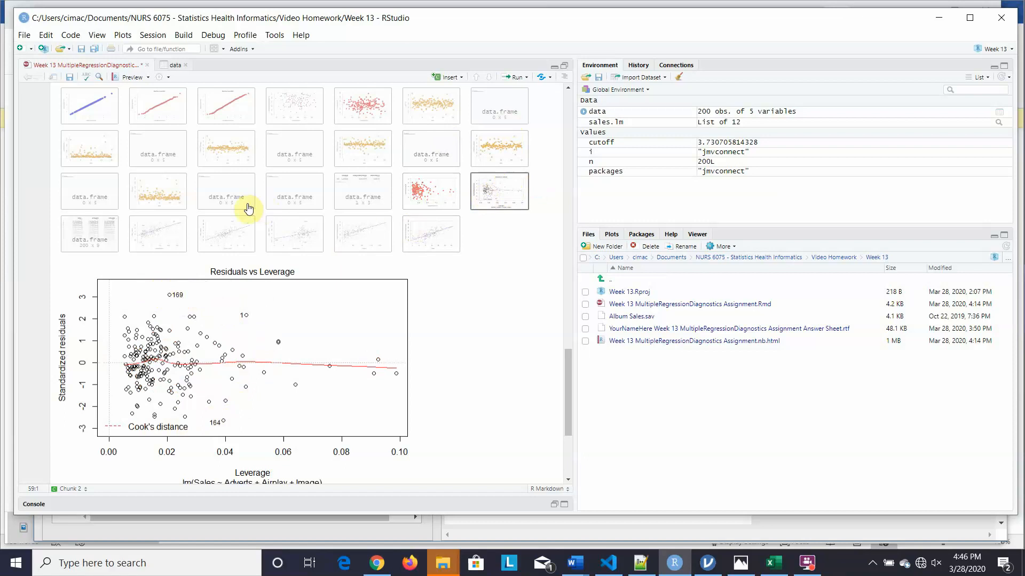
pyautogui.click(155, 229)
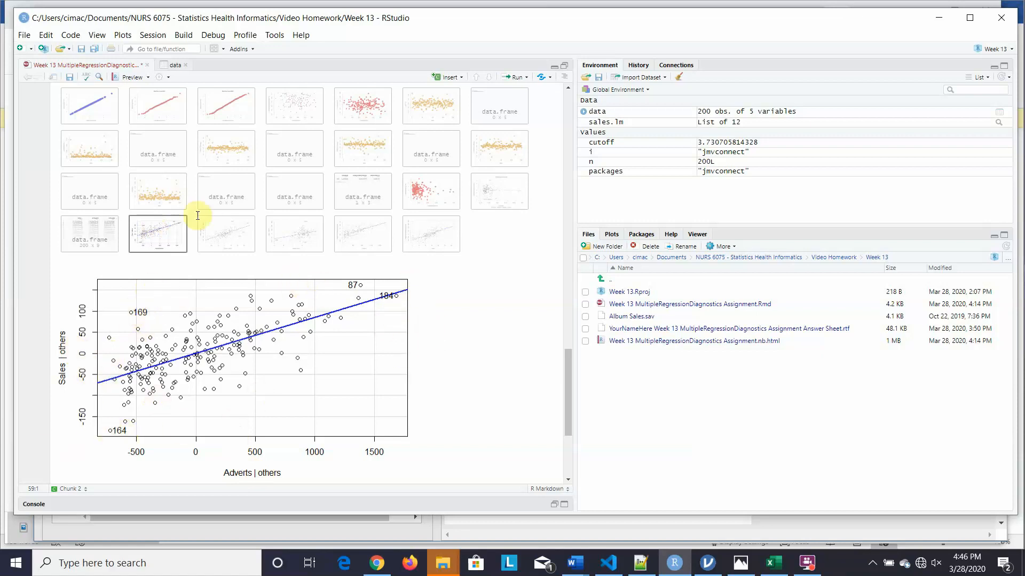
# - Compare added-variable plots for Airplay, Image and Adverts, then the component-plus-residual plots for Adverts and Airplay
pyautogui.click(222, 233)
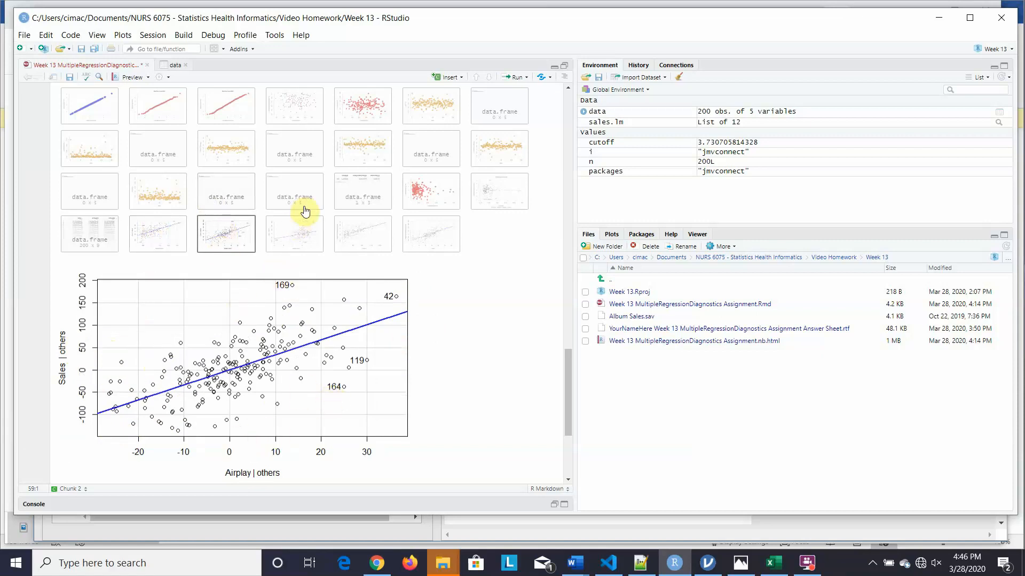
pyautogui.click(297, 240)
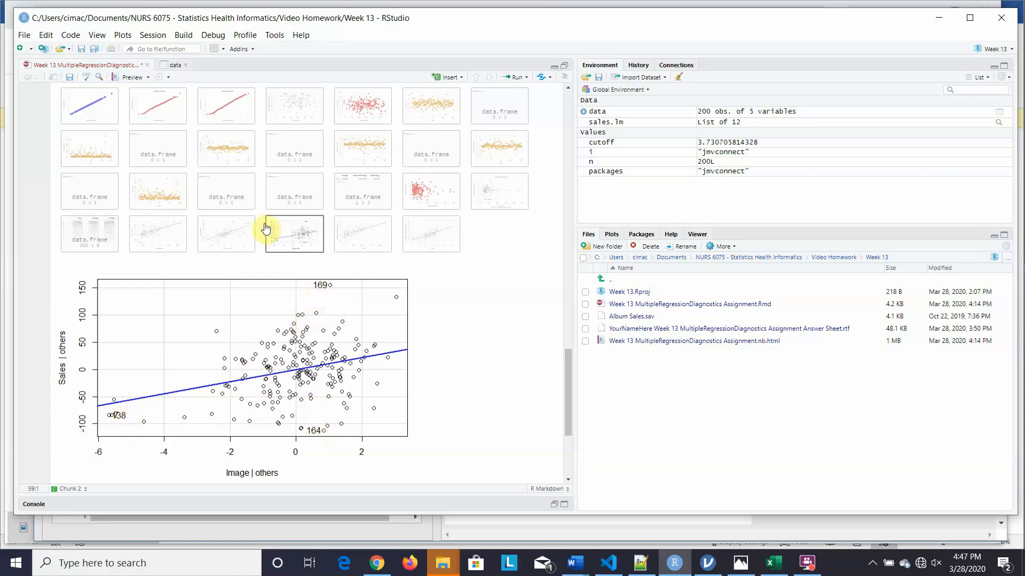
pyautogui.click(236, 233)
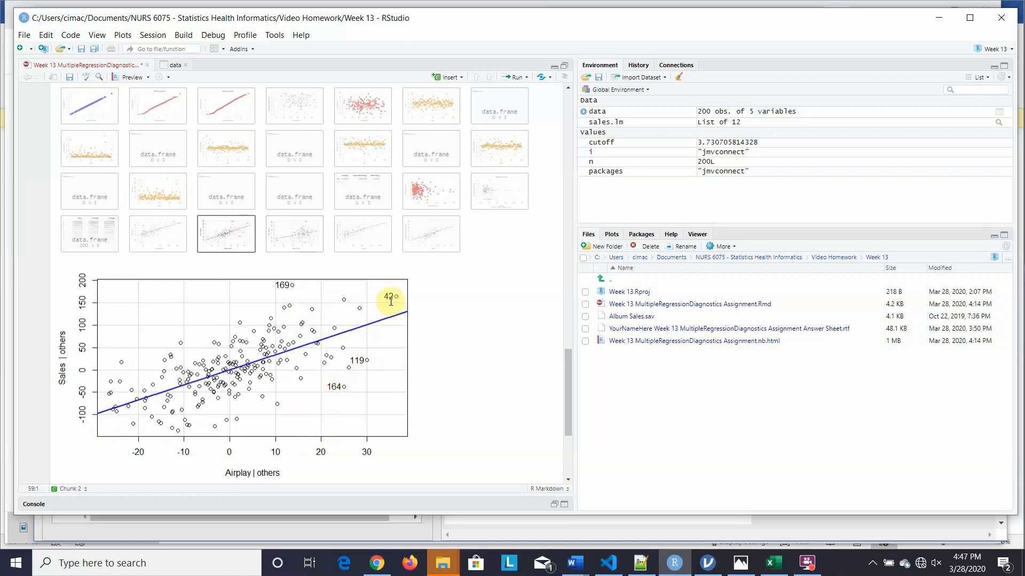
pyautogui.click(148, 241)
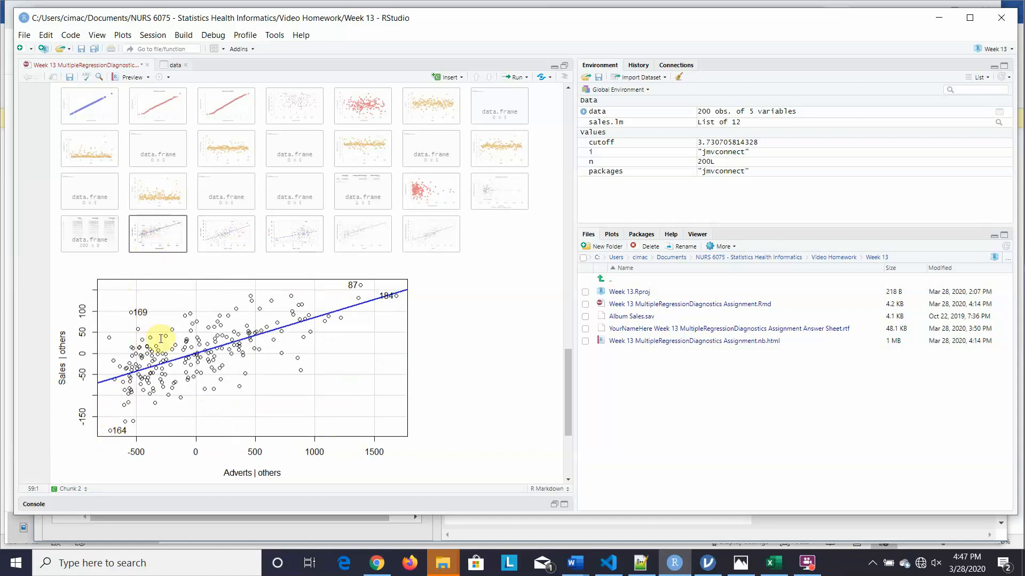
pyautogui.click(353, 243)
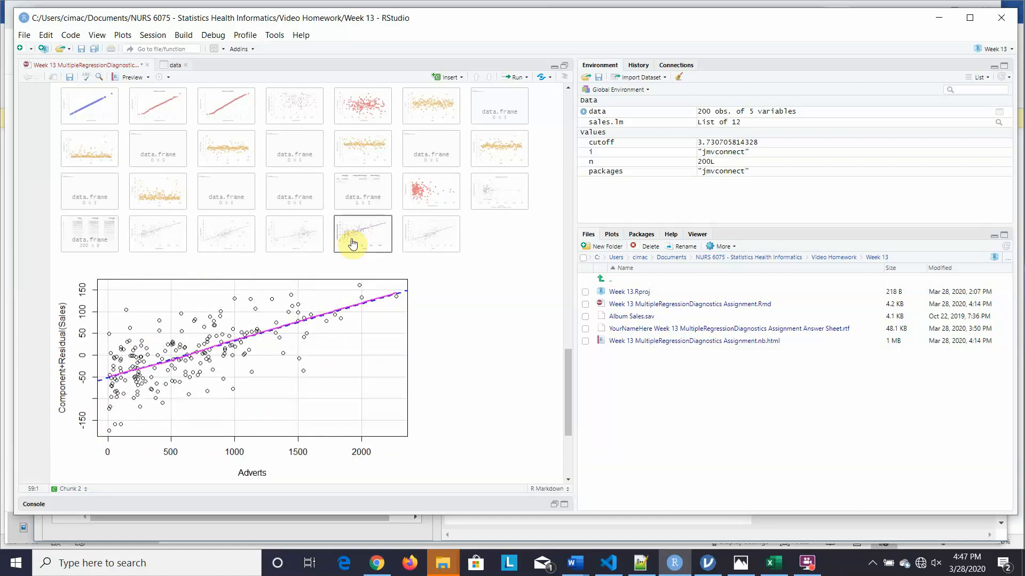
pyautogui.click(433, 238)
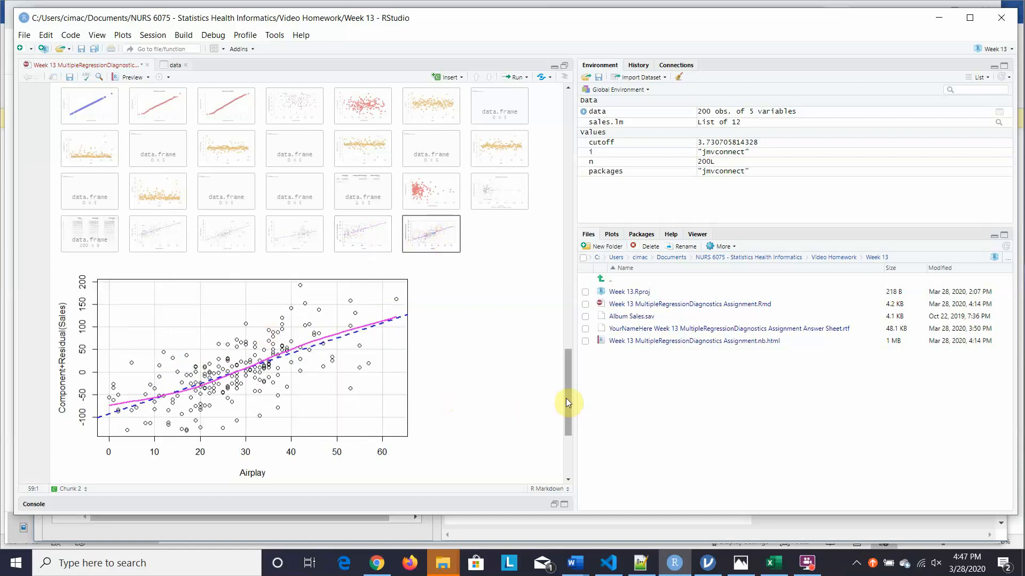
# - Open View(data) showing the 200-row, 5-column album sales data set
pyautogui.moveTo(568, 402); pyautogui.dragTo(573, 444)
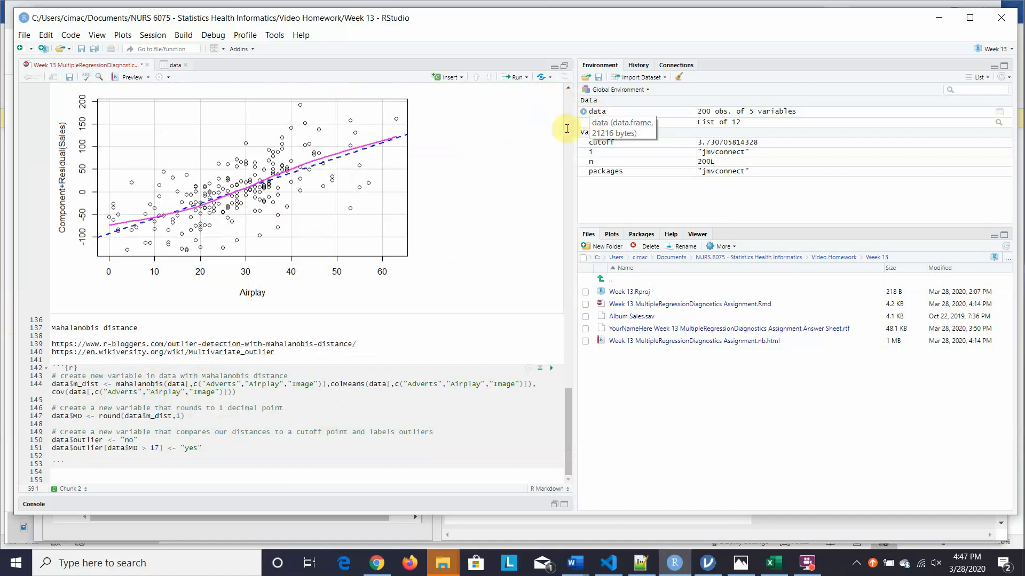
pyautogui.click(597, 115)
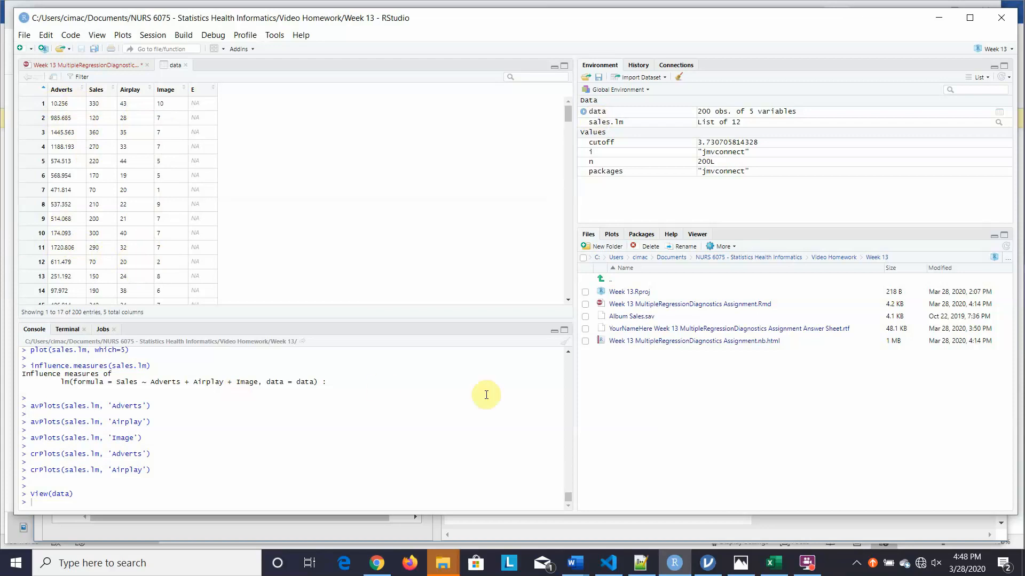
# - Run the Mahalanobis distance chunk to add the m_dist, MD and outlier columns
pyautogui.click(91, 66)
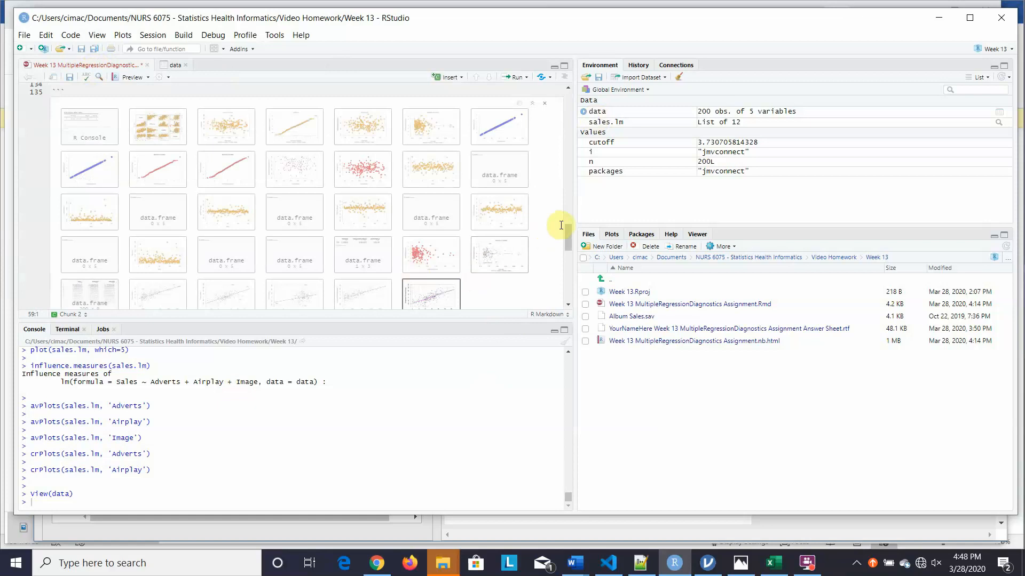
pyautogui.moveTo(569, 238); pyautogui.dragTo(567, 291)
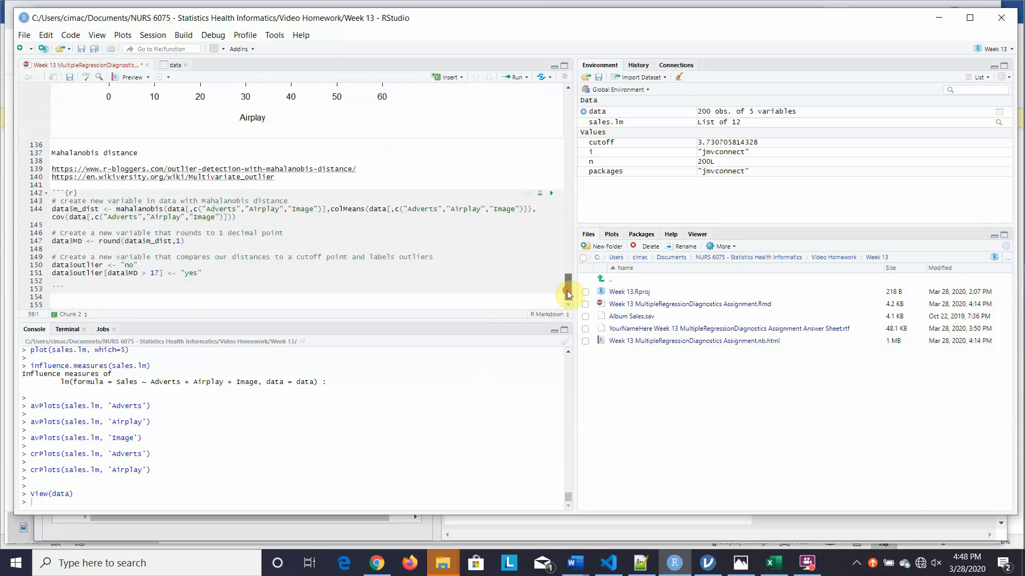
pyautogui.click(551, 197)
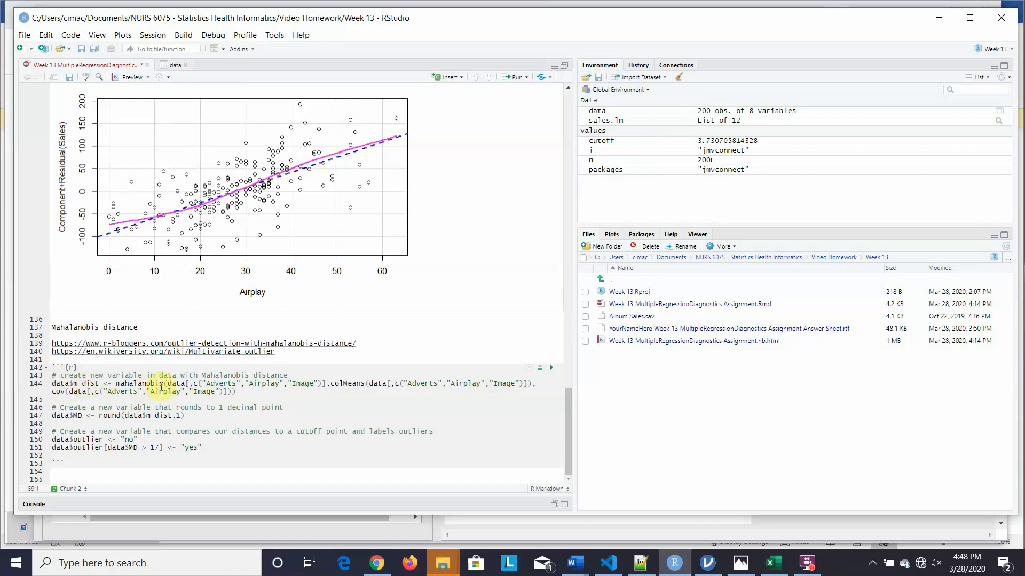
pyautogui.moveTo(160, 386)
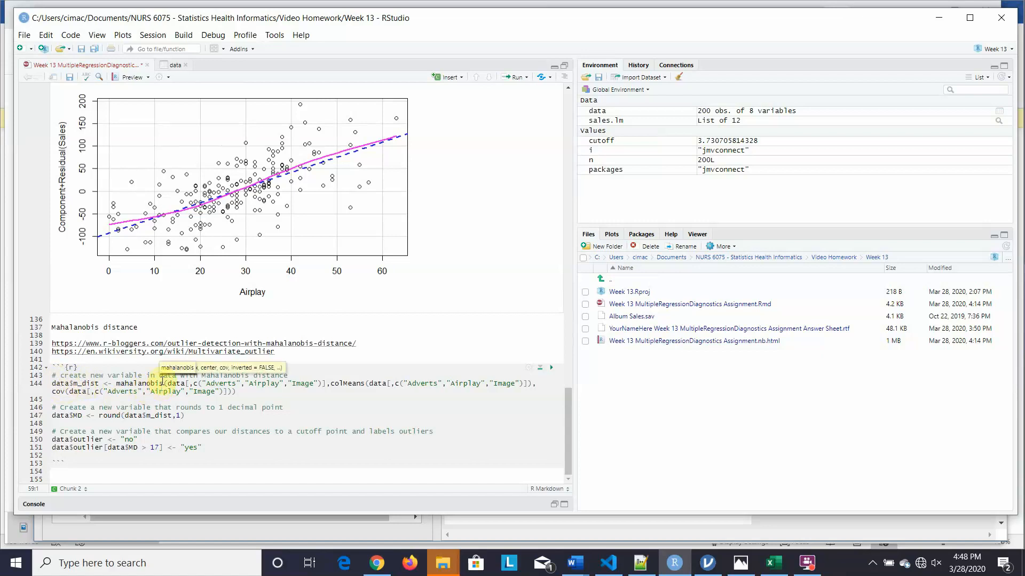
# - Sort the data viewer by outlier, then descending by m_dist, surfacing rows 138, 181 and 7
pyautogui.click(173, 67)
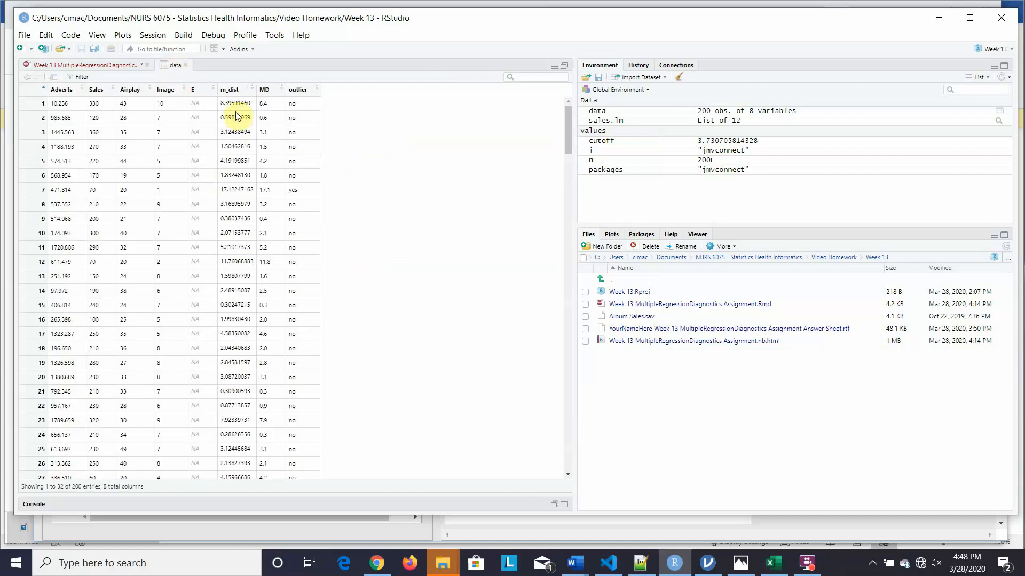
pyautogui.click(298, 95)
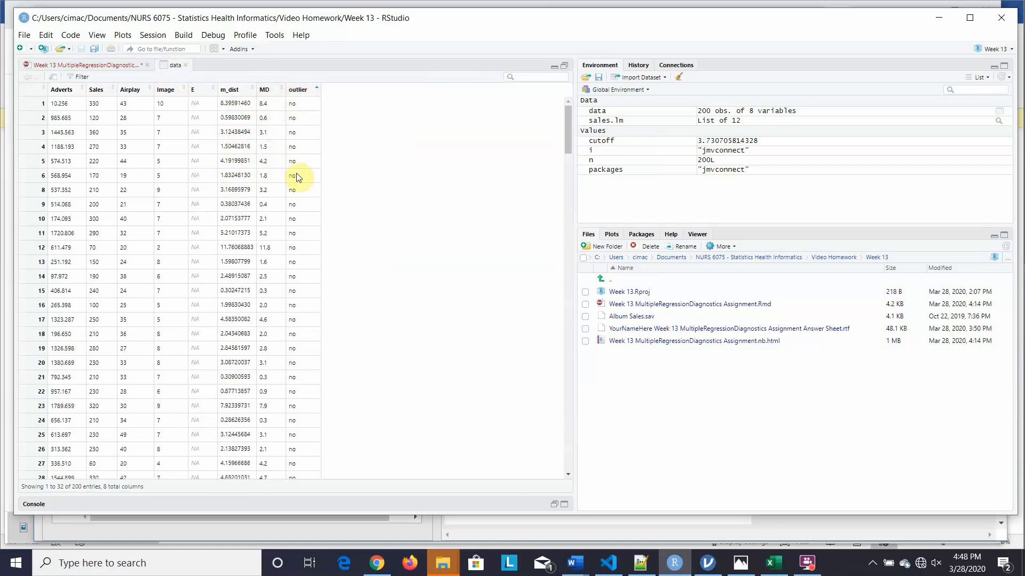
pyautogui.click(297, 92)
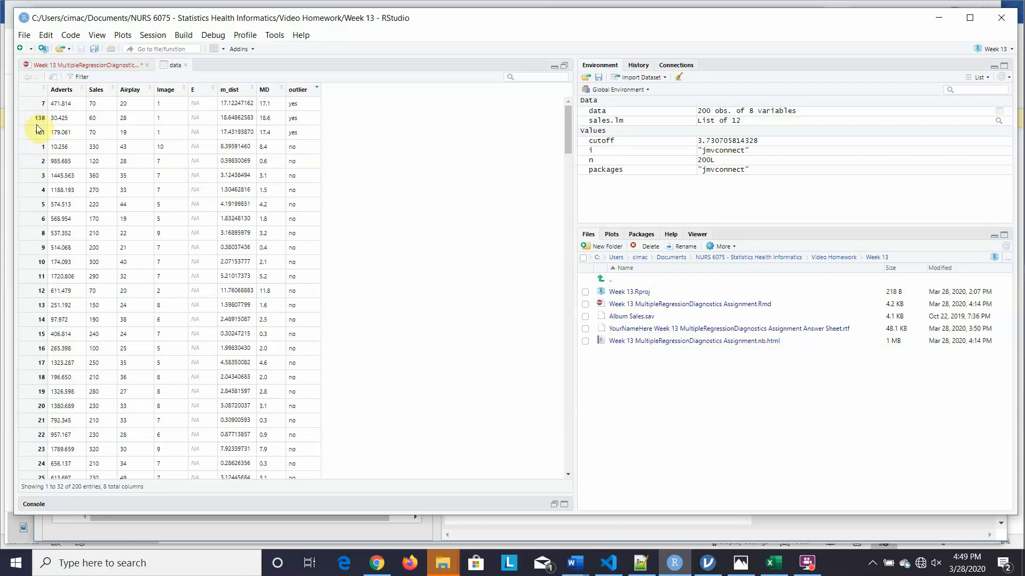
pyautogui.click(233, 90)
pyautogui.click(233, 91)
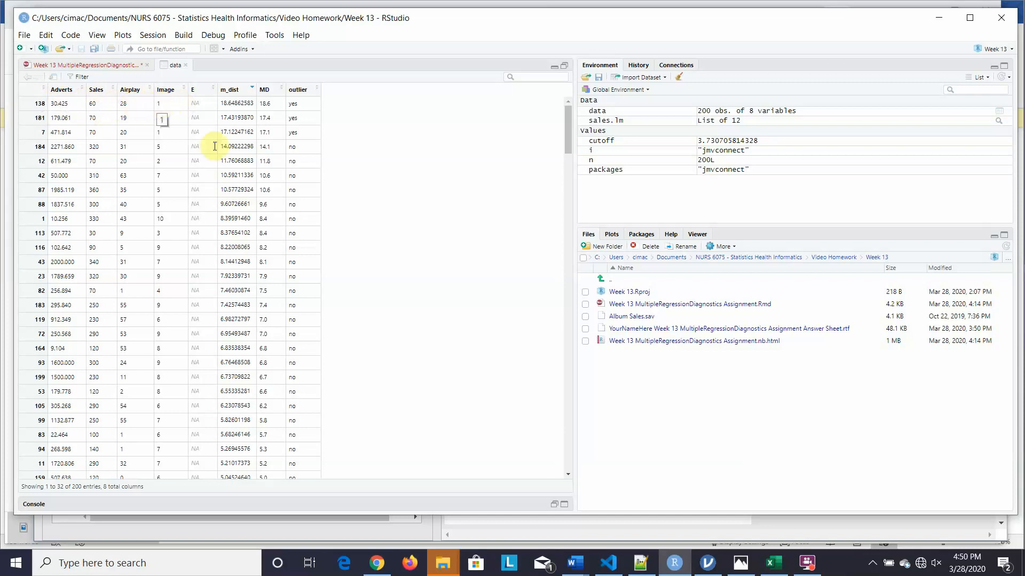
# - In jamovi, open the Descriptives options behind the Adverts, Sales, Airplay and Image box plots
pyautogui.moveTo(707, 561)
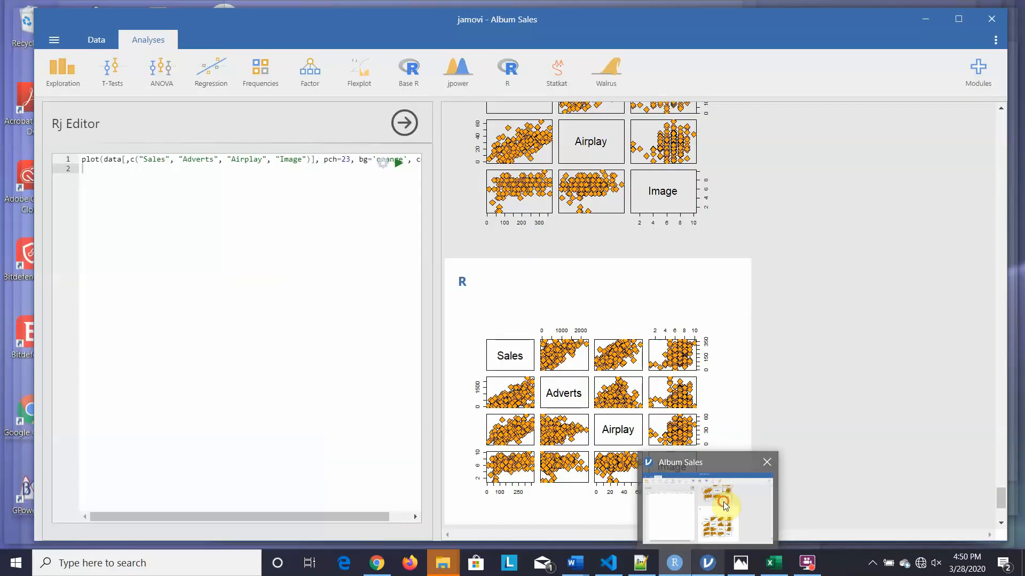
pyautogui.click(723, 506)
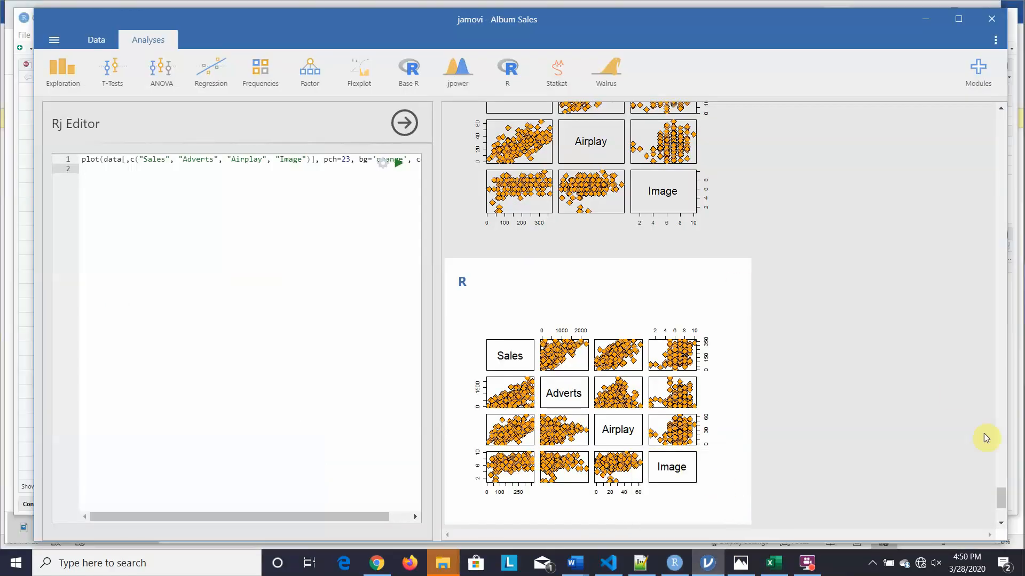
pyautogui.moveTo(1003, 503); pyautogui.dragTo(976, 152)
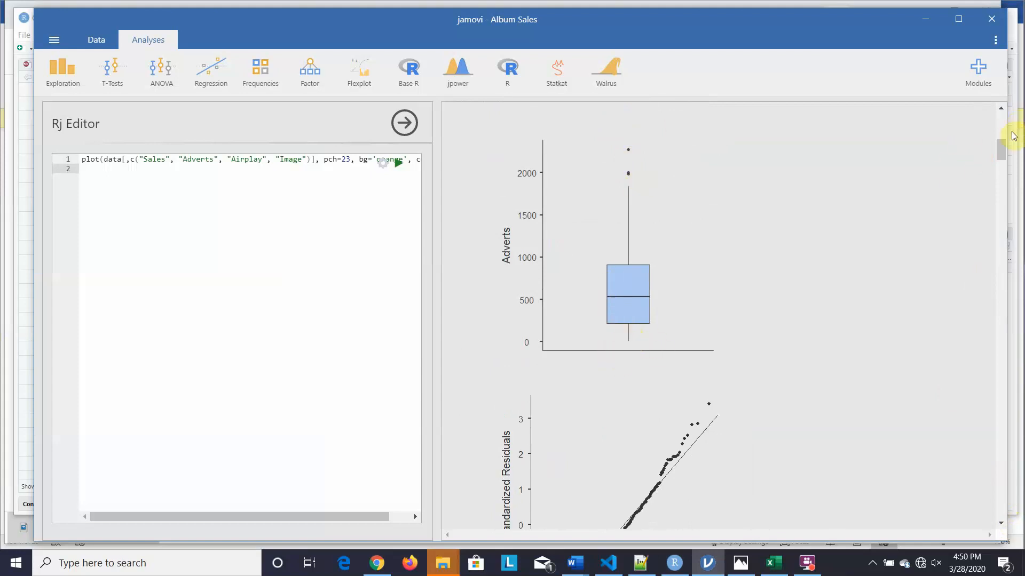
pyautogui.moveTo(1002, 149); pyautogui.dragTo(1003, 223)
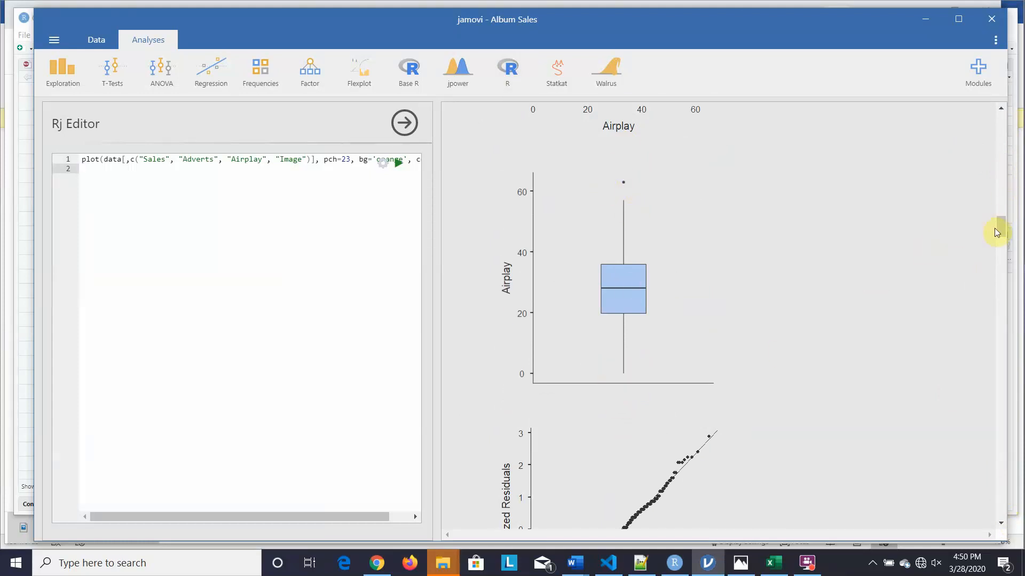
pyautogui.moveTo(1000, 224); pyautogui.dragTo(1007, 267)
pyautogui.scroll(-1, 1006, 269)
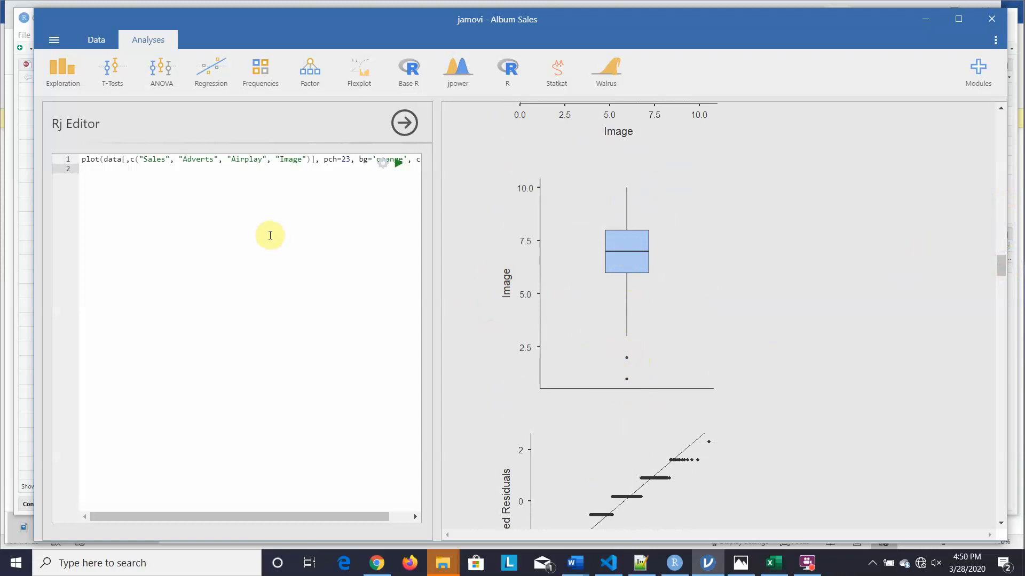
pyautogui.click(679, 249)
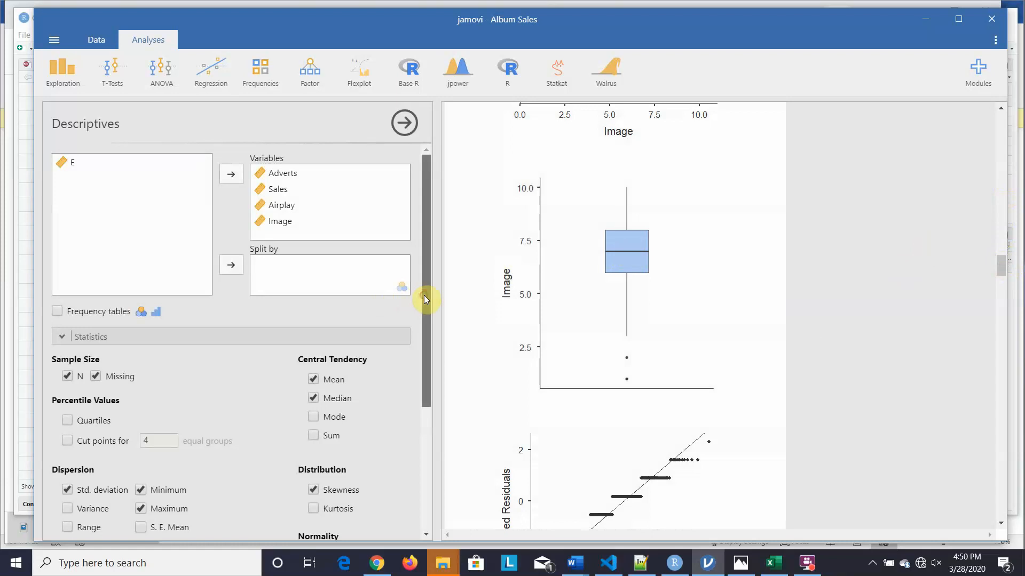
# - Add jittered data points to the box plots, then return to the RStudio data viewer
pyautogui.moveTo(424, 295); pyautogui.dragTo(436, 430)
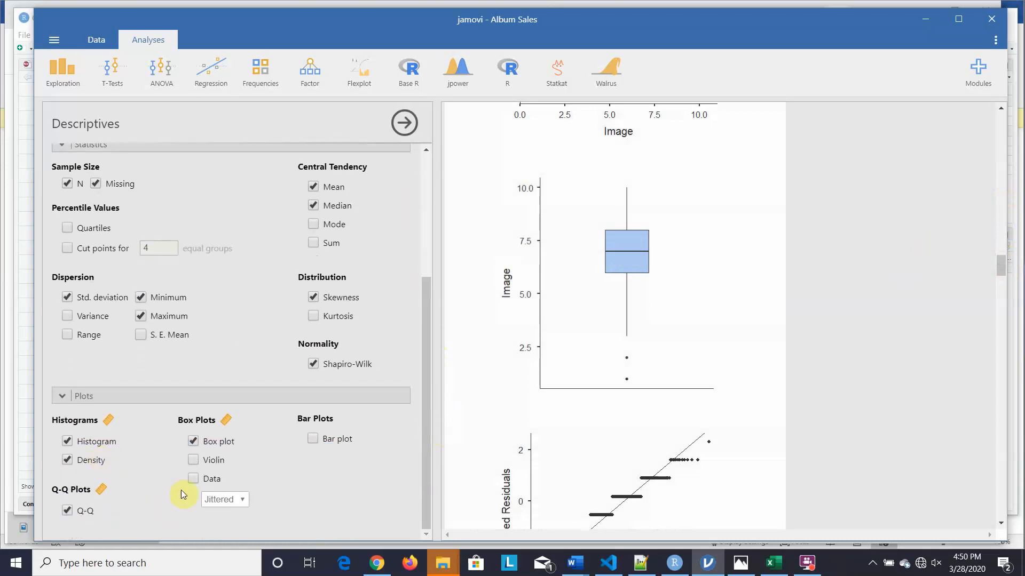
pyautogui.click(194, 479)
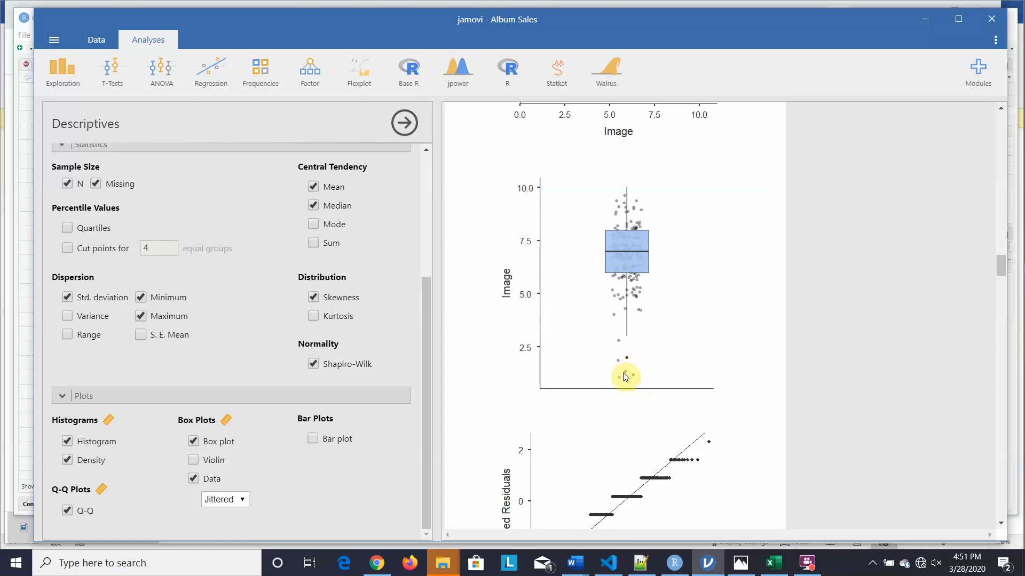
pyautogui.click(671, 566)
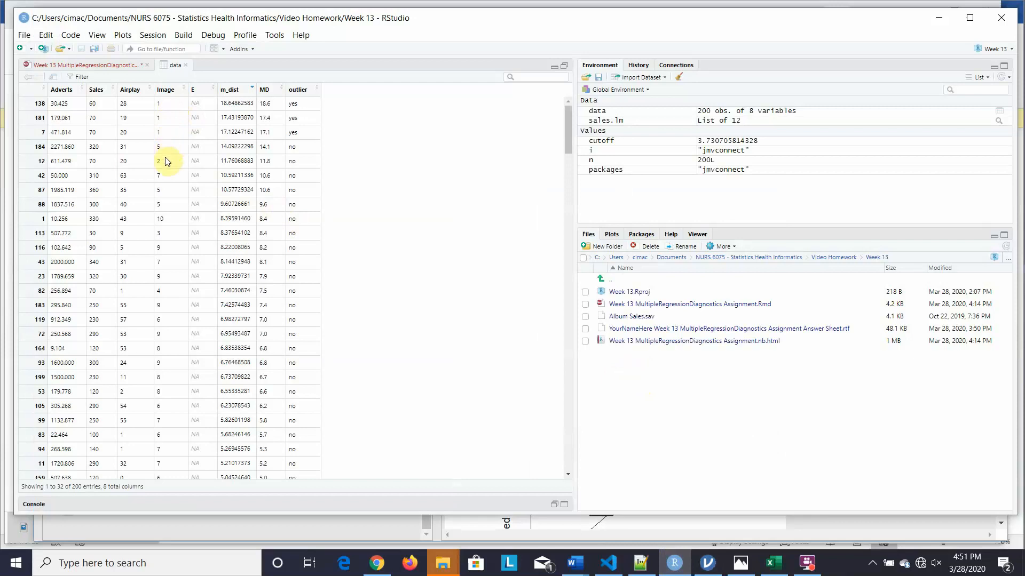
# - Sort the data viewer ascending by Image, then return to jamovi's jittered Image box plot
pyautogui.click(167, 90)
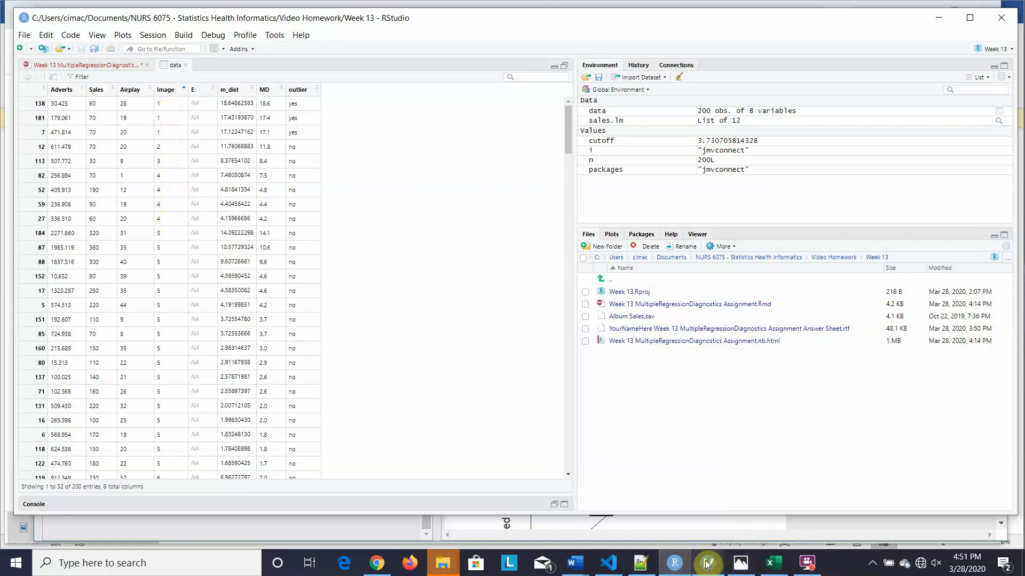
pyautogui.moveTo(711, 548)
pyautogui.click(725, 531)
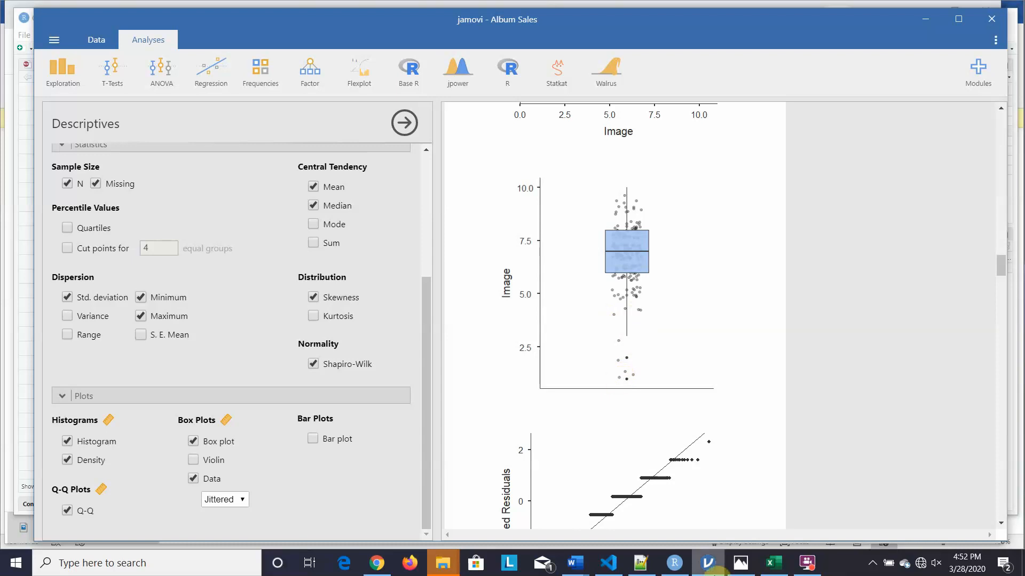
# - Bring the RStudio data viewer, sorted by Image, back to the front
pyautogui.click(673, 562)
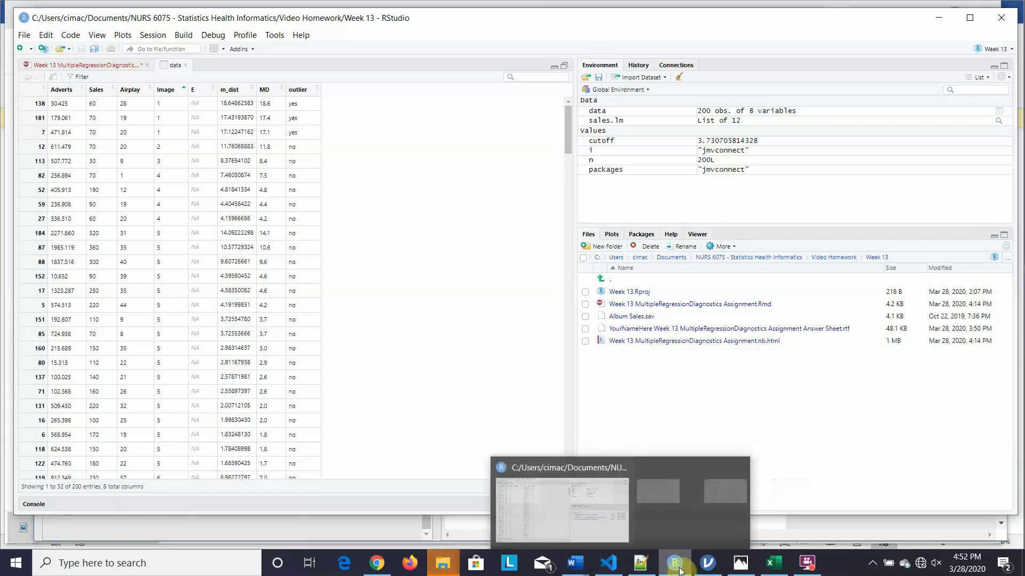
# - Switch to the Week 13 assignment answer sheet in Word
pyautogui.moveTo(689, 565)
pyautogui.moveTo(574, 563)
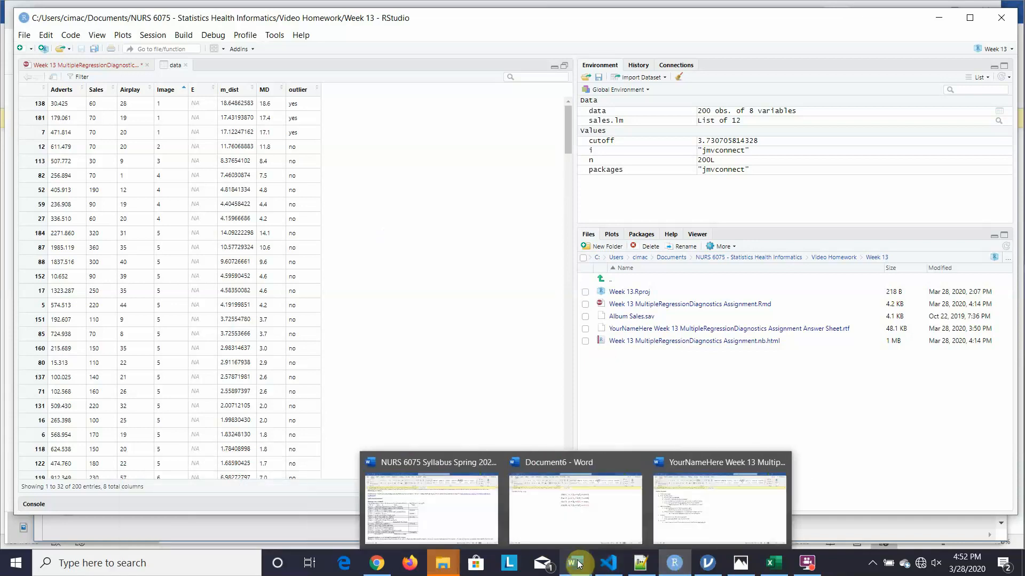
pyautogui.click(692, 528)
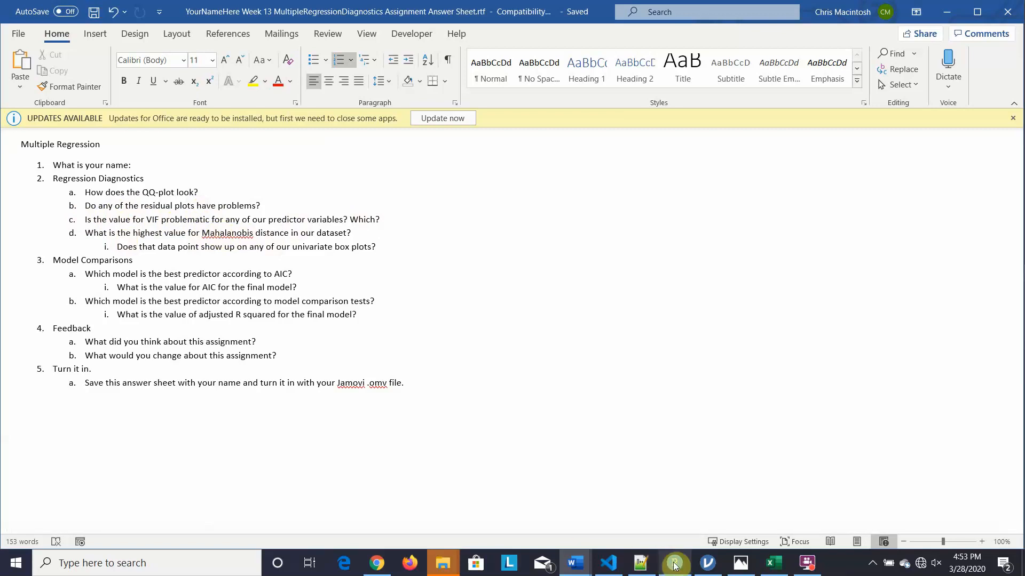
# - Glance at the RStudio data table, then return to the Word answer sheet
pyautogui.moveTo(674, 565)
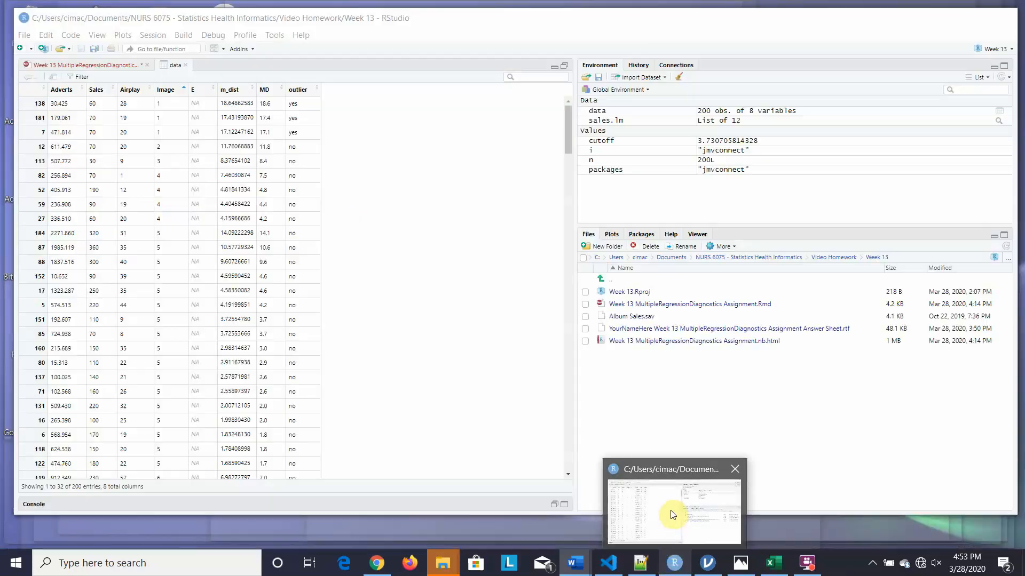
pyautogui.click(670, 513)
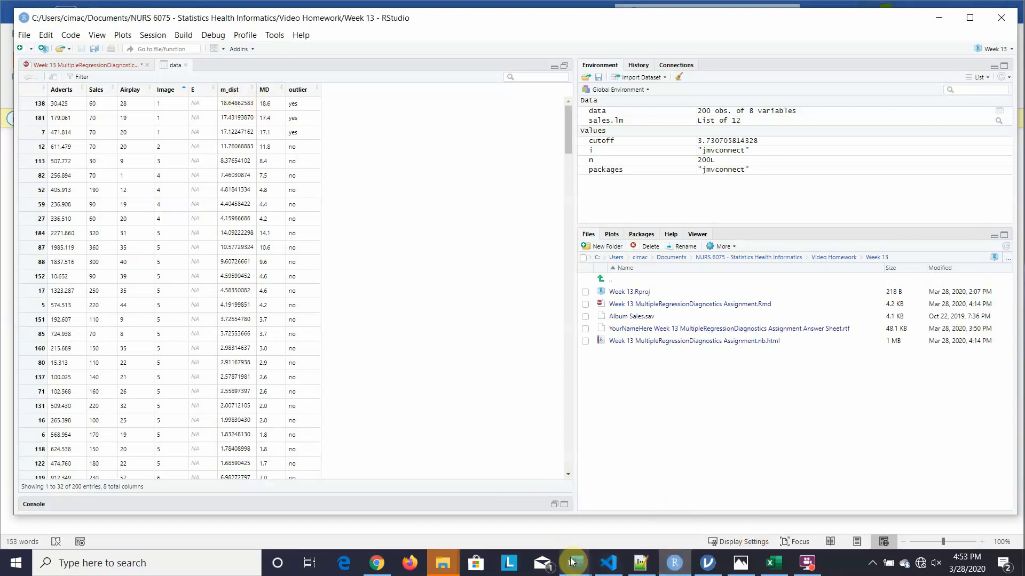
pyautogui.moveTo(572, 561)
pyautogui.click(696, 522)
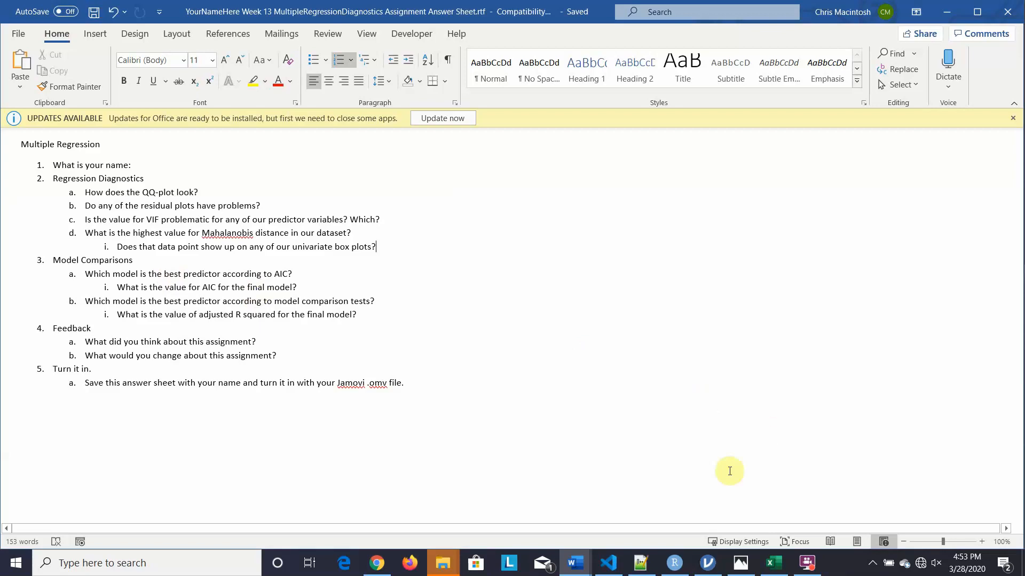
# - Reopen the Linear Regression of Sales on Adverts, Airplay and Image in jamovi
pyautogui.moveTo(707, 563)
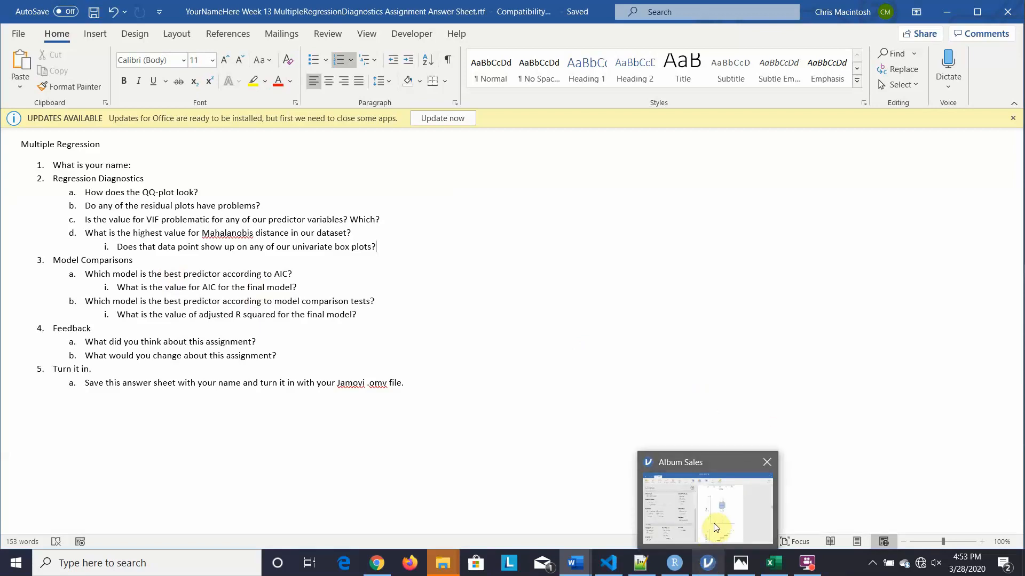
pyautogui.click(713, 522)
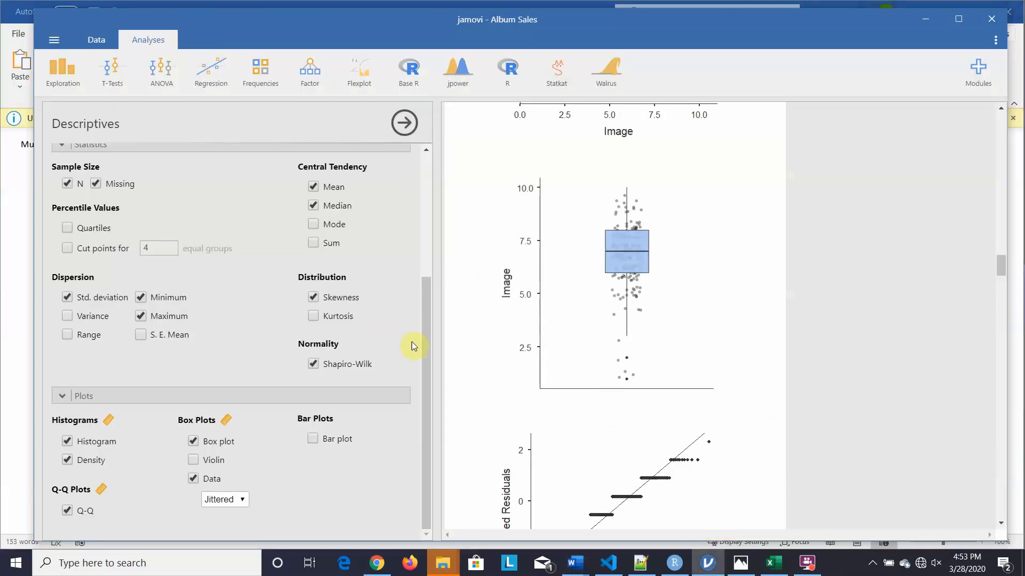
pyautogui.moveTo(425, 345); pyautogui.dragTo(409, 266)
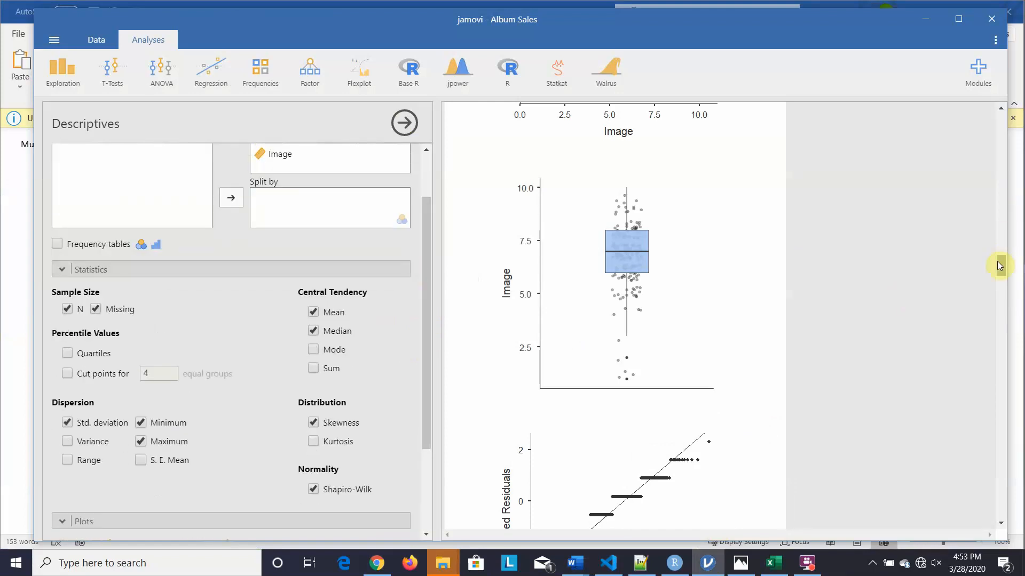
pyautogui.moveTo(999, 264); pyautogui.dragTo(1001, 317)
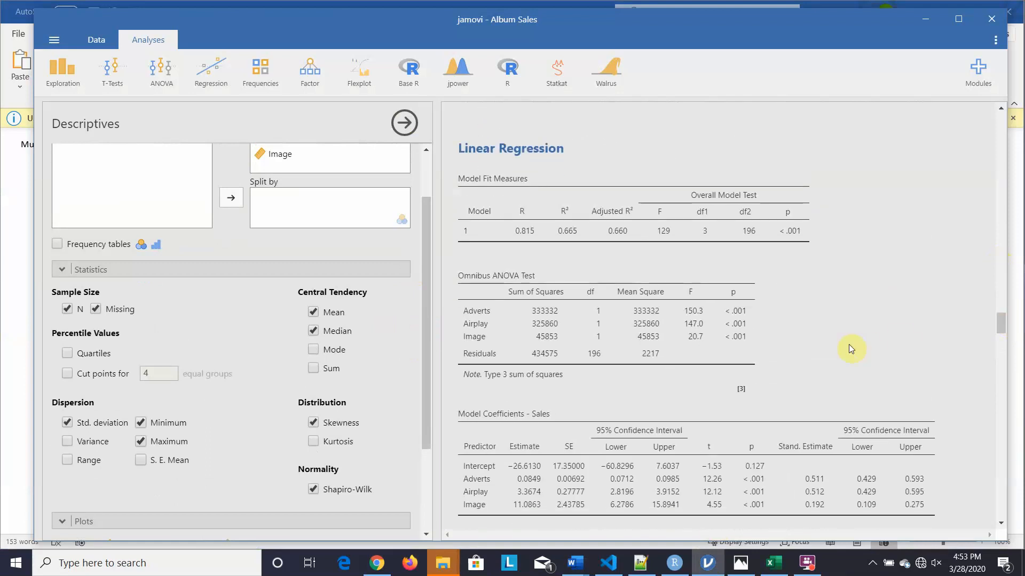
pyautogui.click(798, 325)
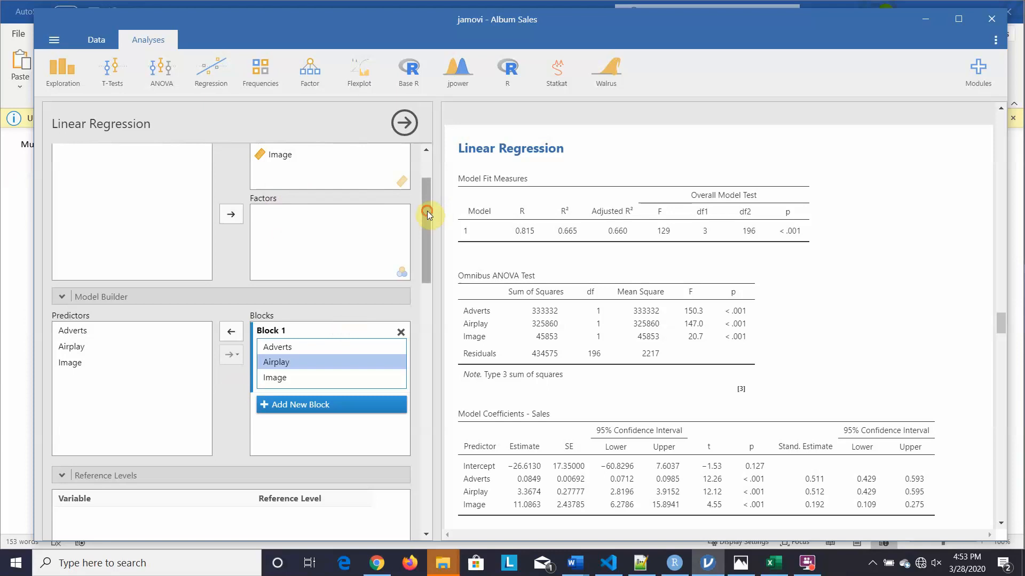
pyautogui.moveTo(427, 210); pyautogui.dragTo(427, 190)
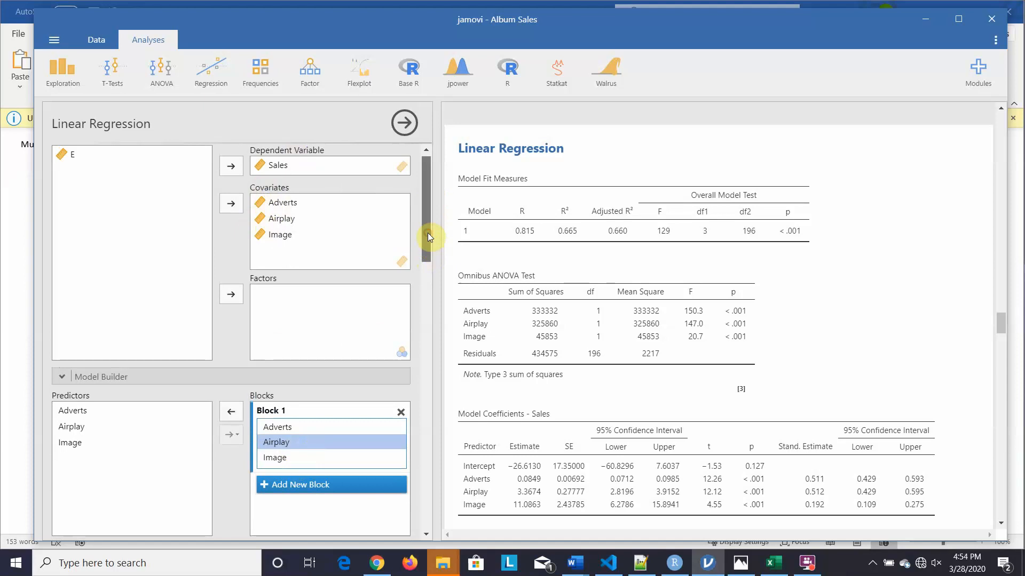
# - Remove Airplay and Image from Block 1, leaving only Adverts
pyautogui.moveTo(428, 233); pyautogui.dragTo(424, 278)
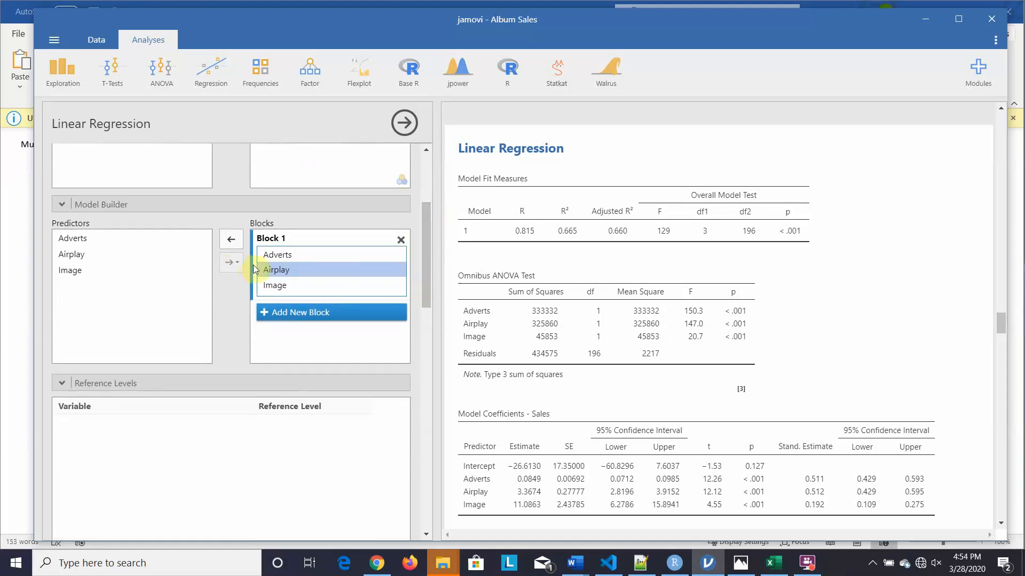
pyautogui.click(233, 243)
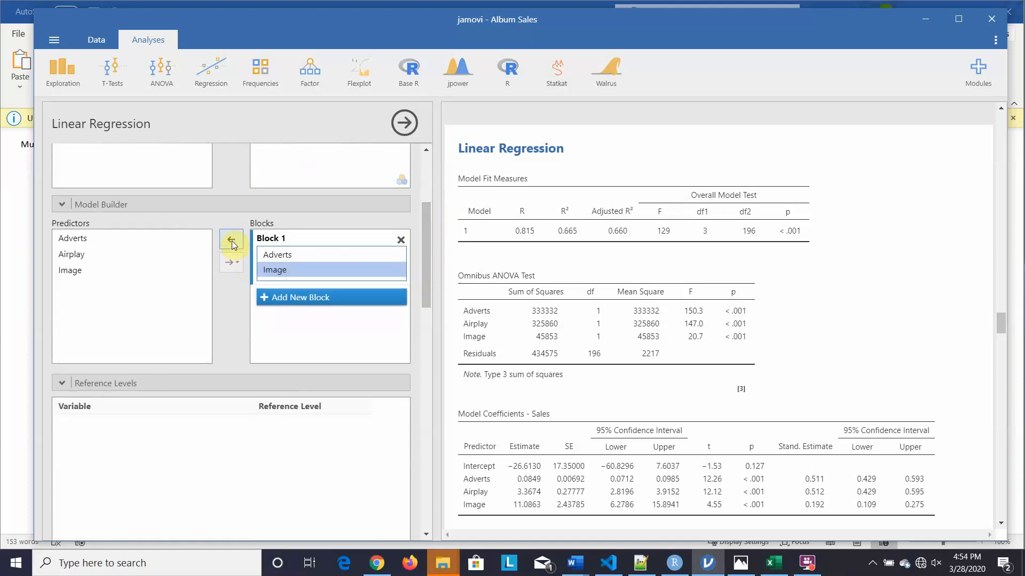
pyautogui.click(233, 243)
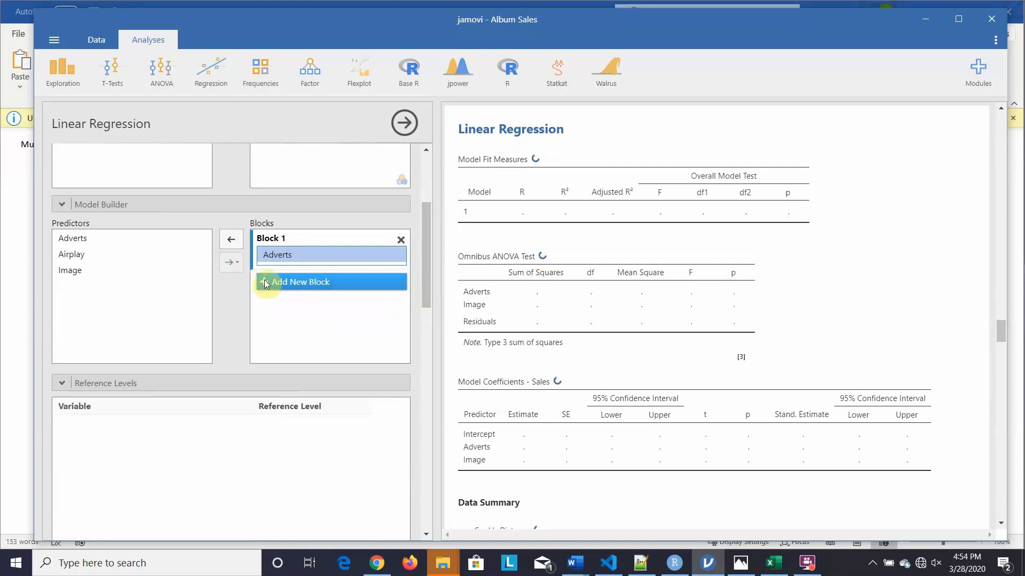
# - Add Blocks 2 and 3, putting Airplay in Block 2 and Image in Block 3
pyautogui.click(262, 286)
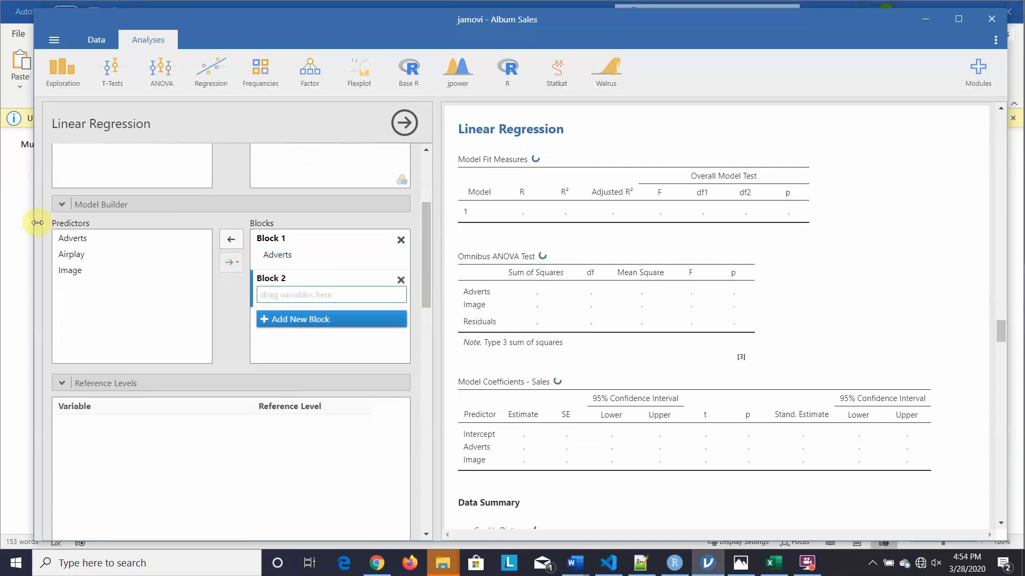
pyautogui.click(71, 255)
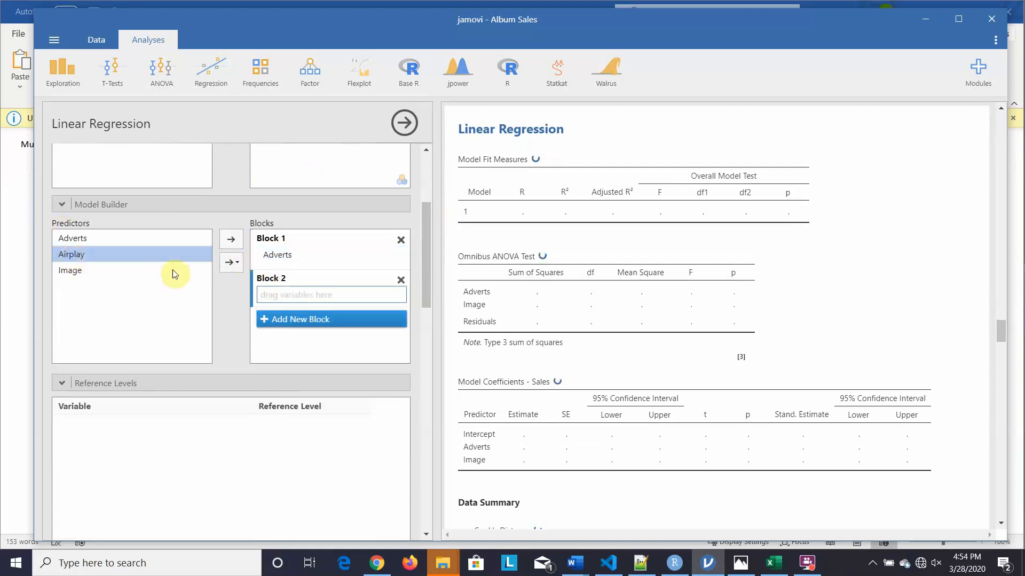
pyautogui.click(234, 243)
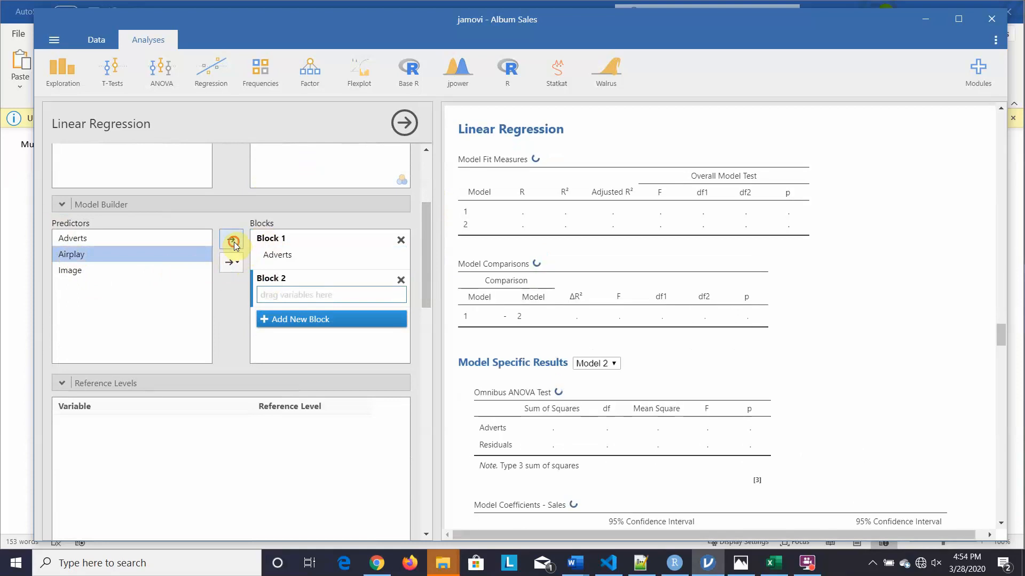
pyautogui.click(263, 322)
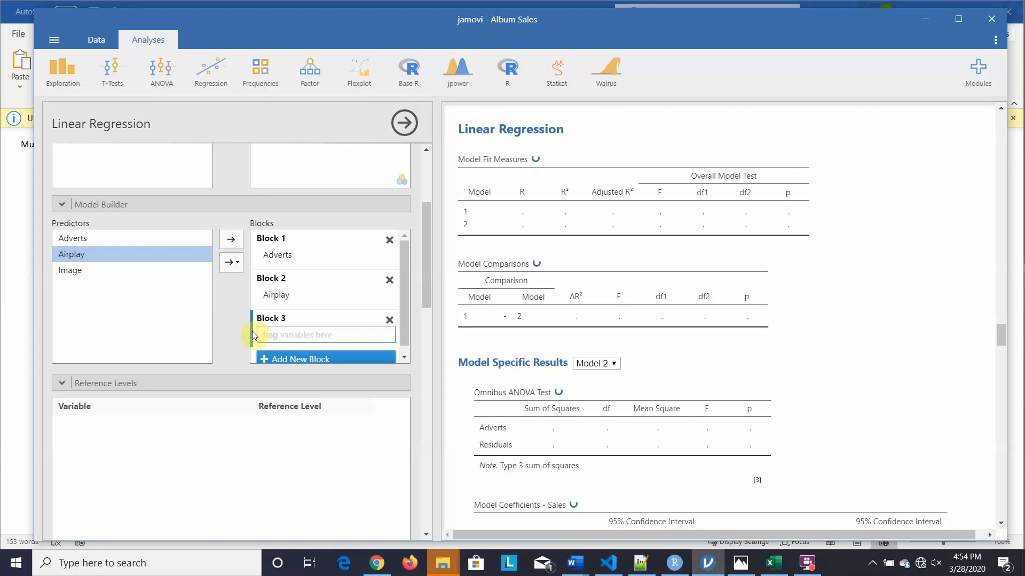
pyautogui.click(295, 296)
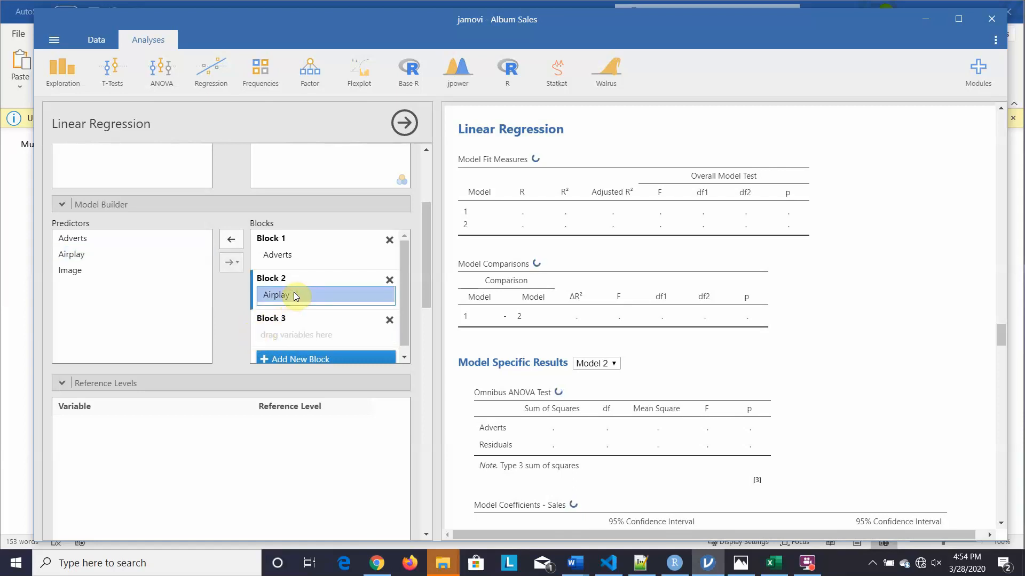
pyautogui.click(273, 336)
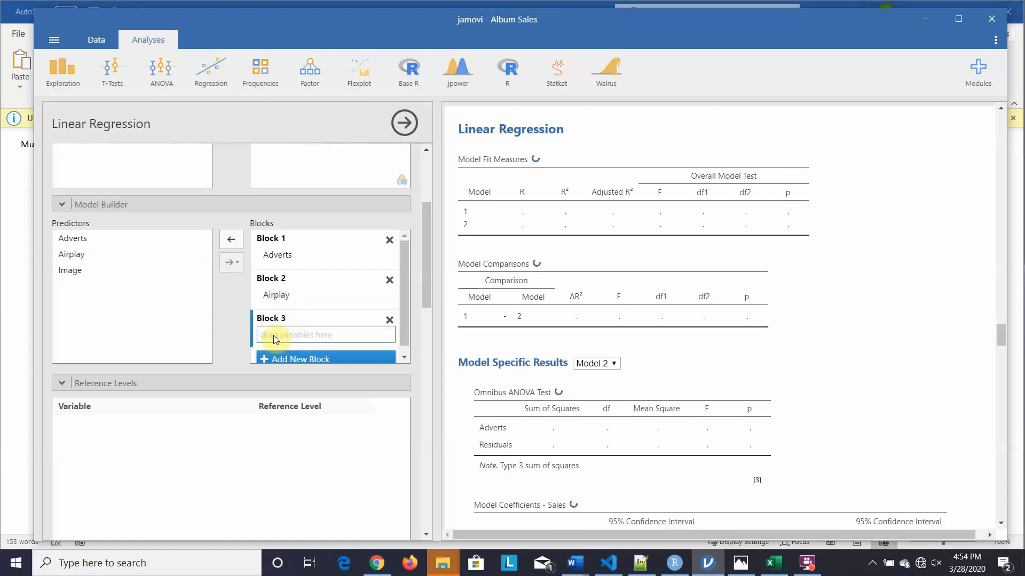
pyautogui.click(69, 270)
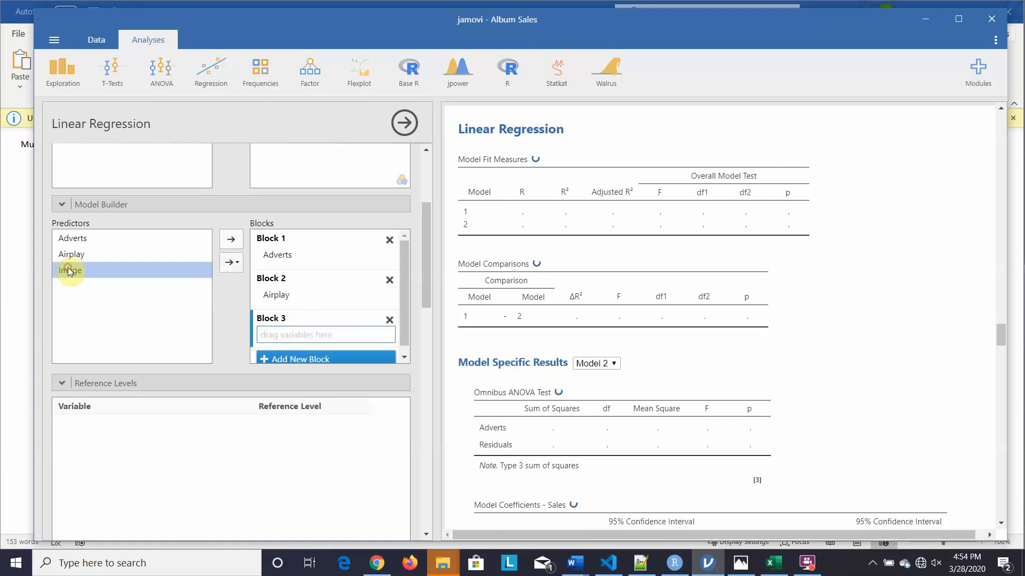
pyautogui.click(230, 240)
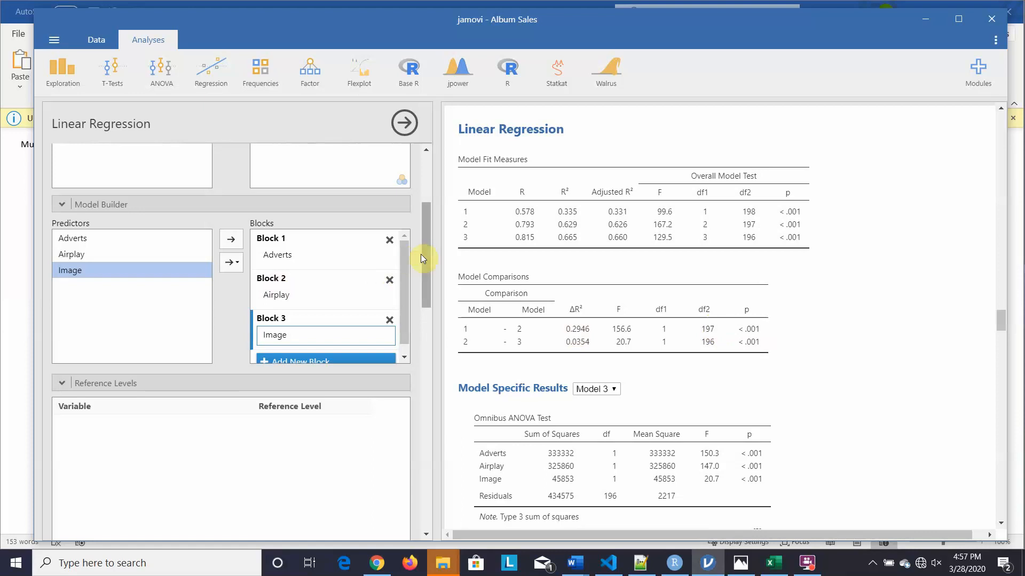
# - Under Model Fit, tick RMSE alongside AIC and BIC in Fit Measures
pyautogui.moveTo(425, 255); pyautogui.dragTo(452, 399)
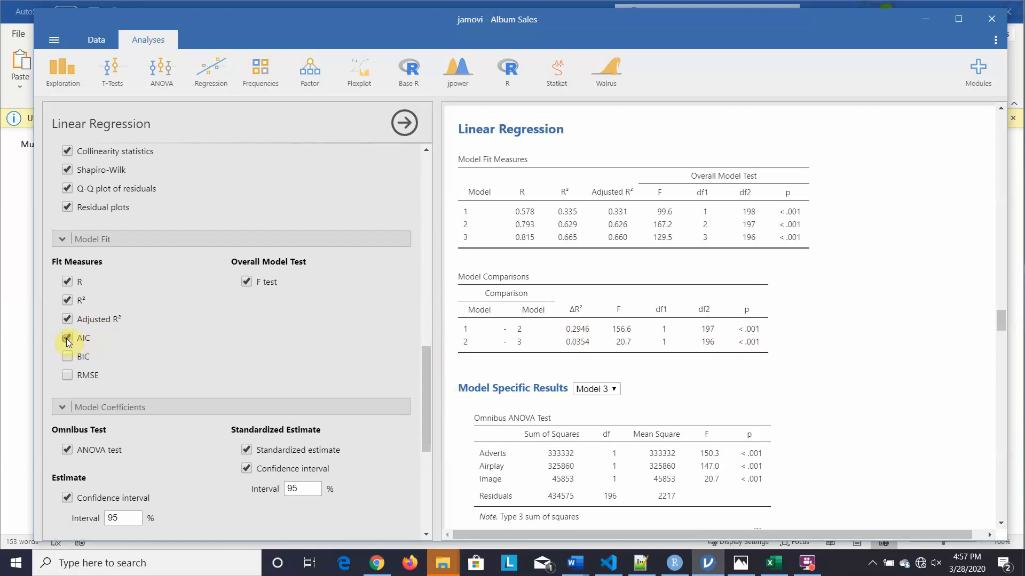
pyautogui.click(67, 376)
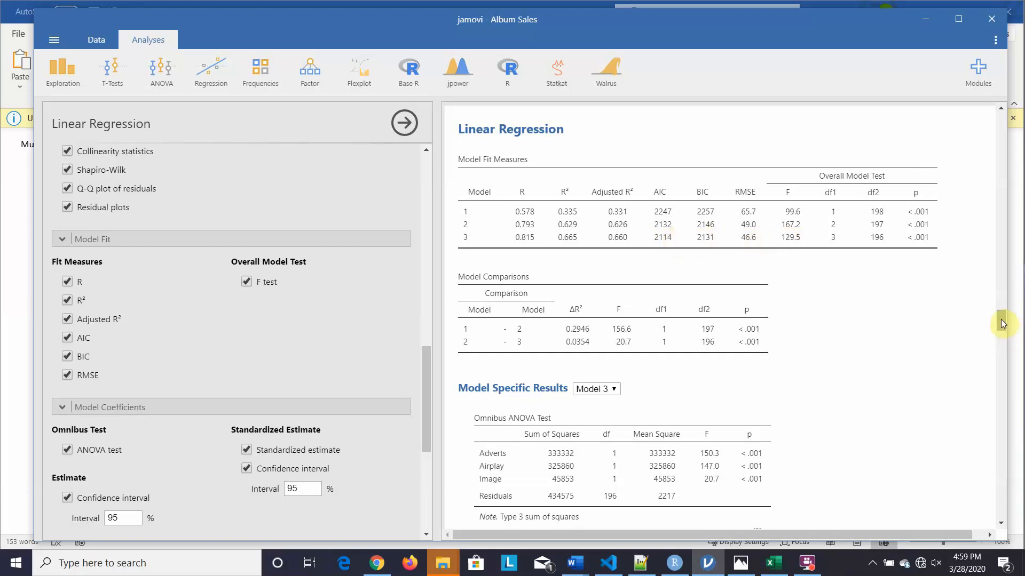
pyautogui.moveTo(1002, 323); pyautogui.dragTo(1002, 320)
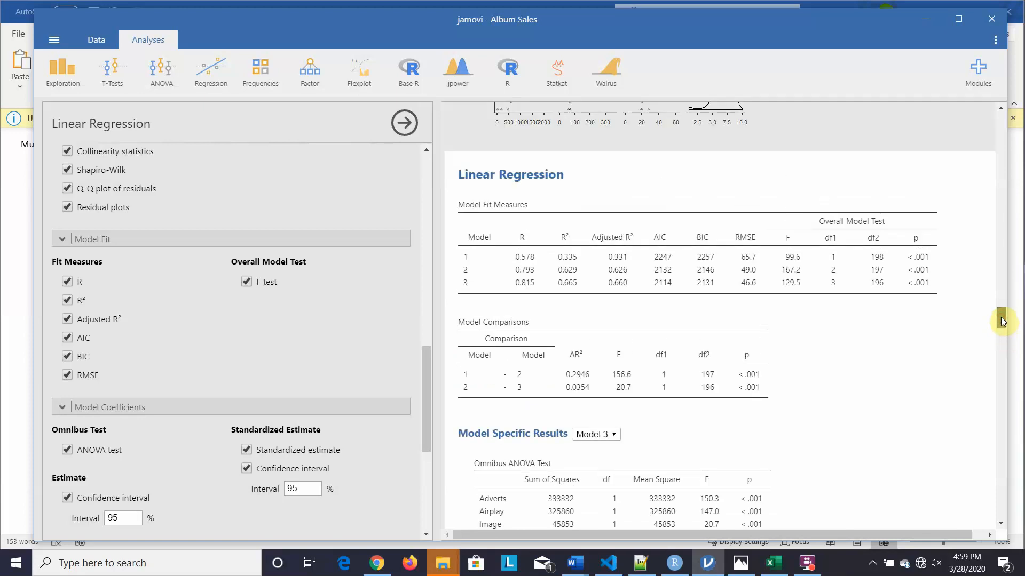
pyautogui.moveTo(1002, 320); pyautogui.dragTo(1004, 348)
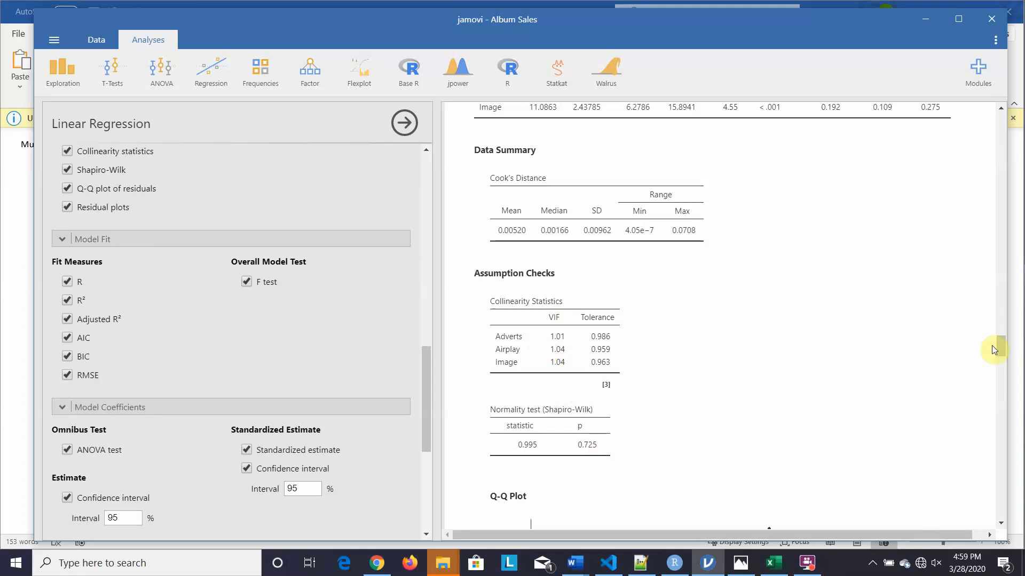
pyautogui.moveTo(1000, 349); pyautogui.dragTo(984, 257)
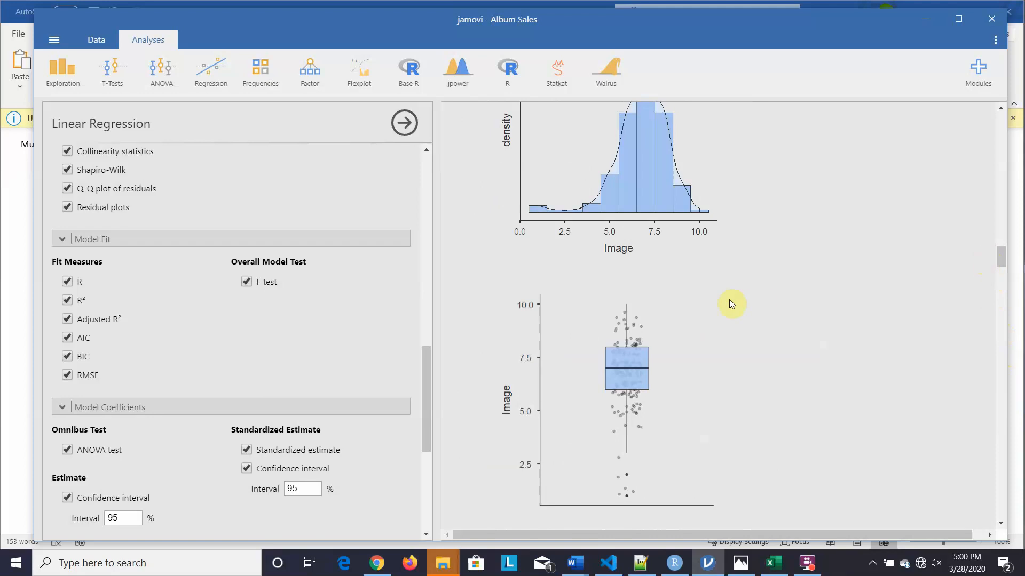
pyautogui.click(807, 563)
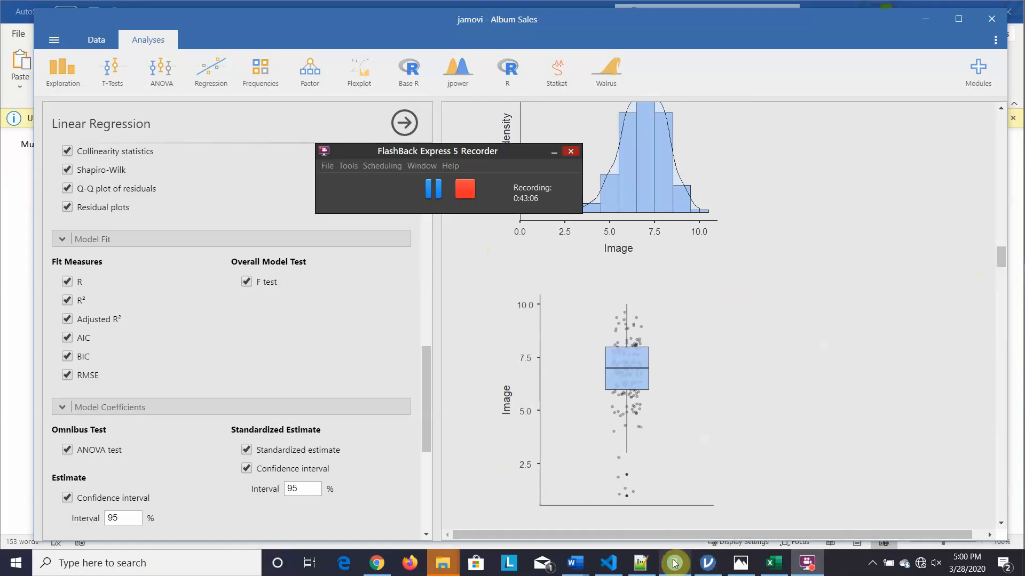
pyautogui.moveTo(577, 563)
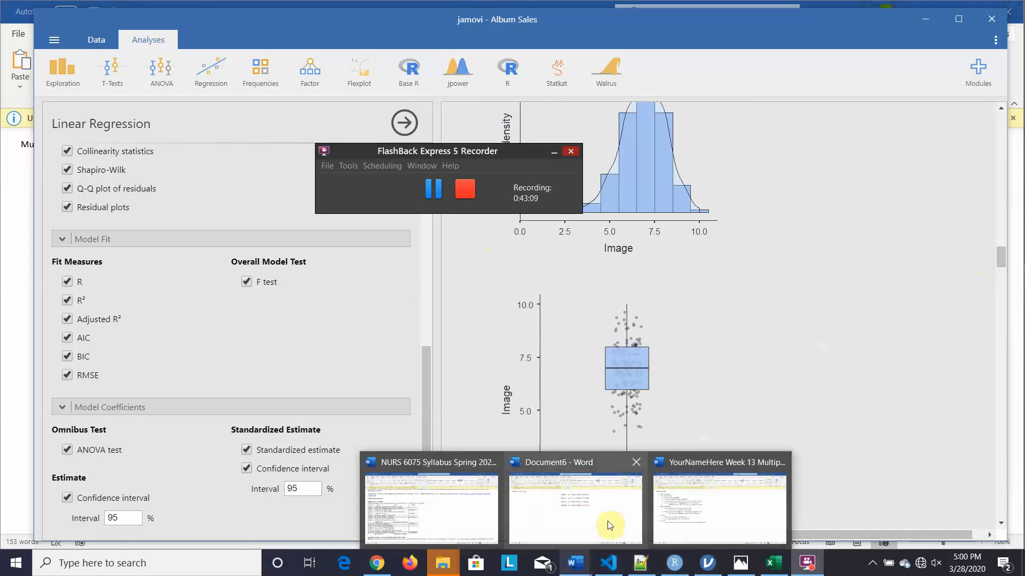
pyautogui.click(710, 520)
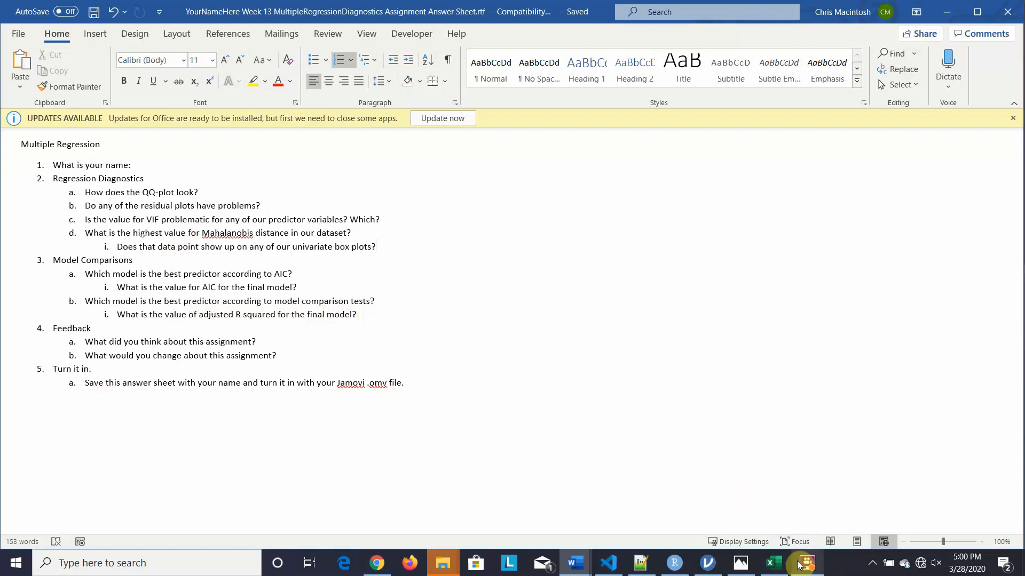
# - Switch to the 'YourNameHere Week 13' Word document
pyautogui.moveTo(799, 565)
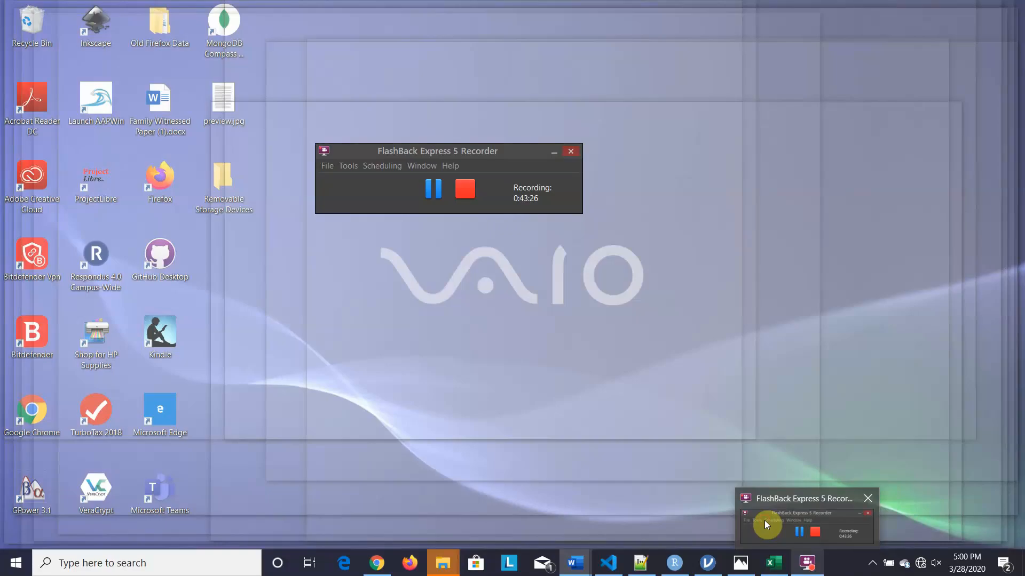
pyautogui.click(764, 521)
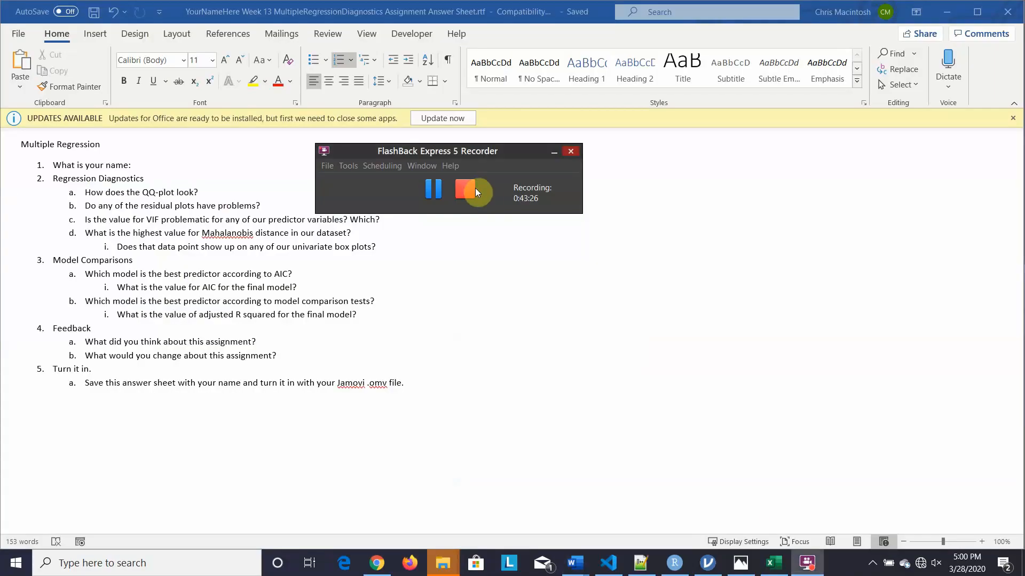